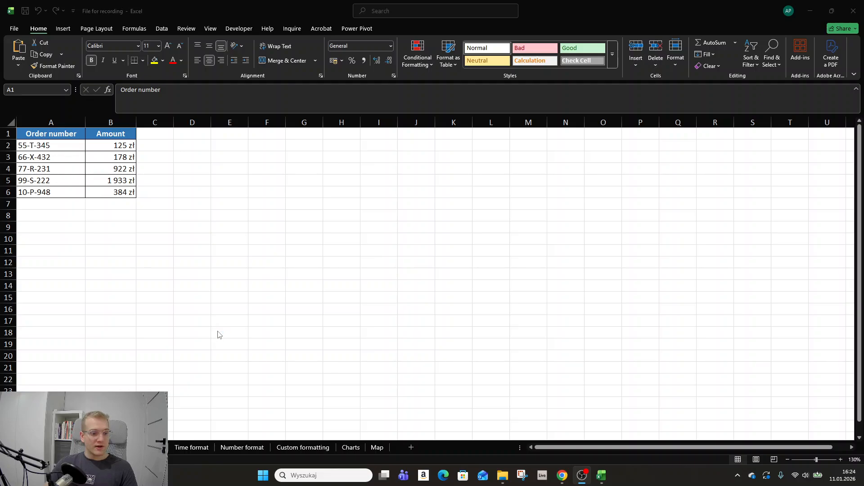
Search the current sheet for the last order number using its final three digits
click(232, 221)
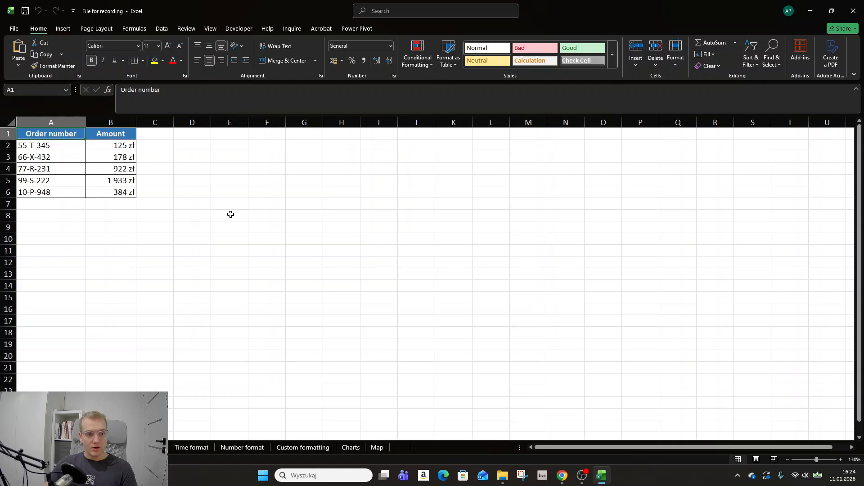
click(226, 213)
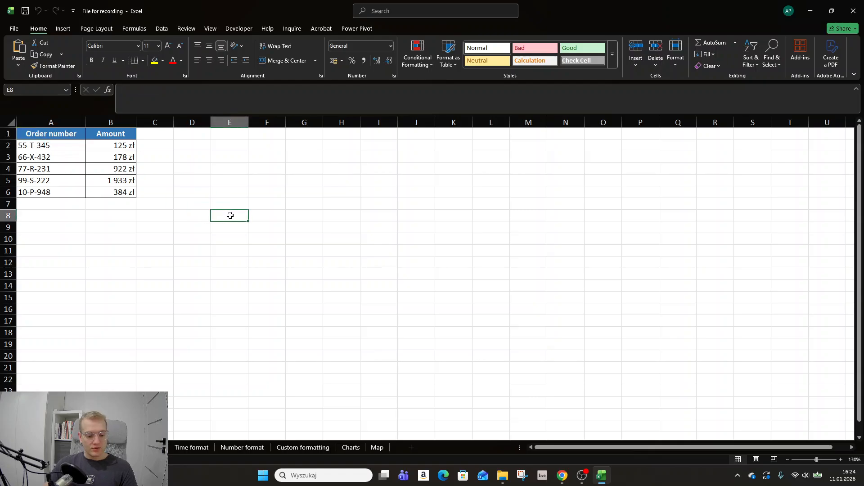
key(ctrl+f)
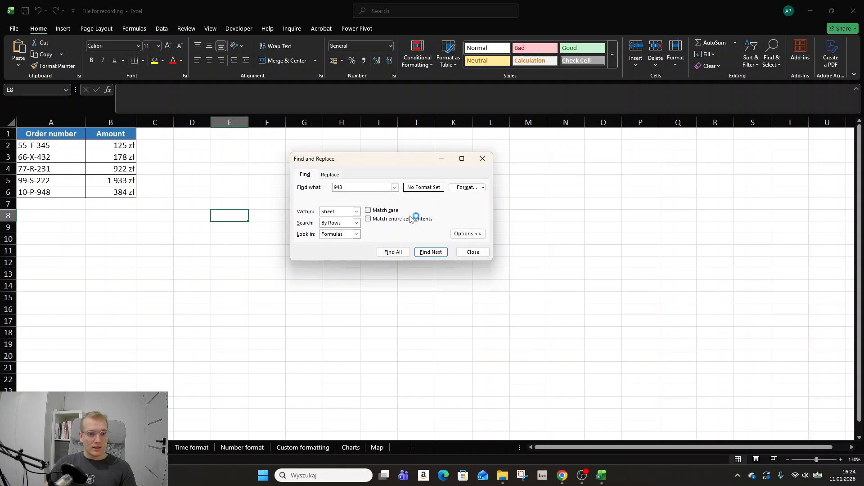
click(430, 251)
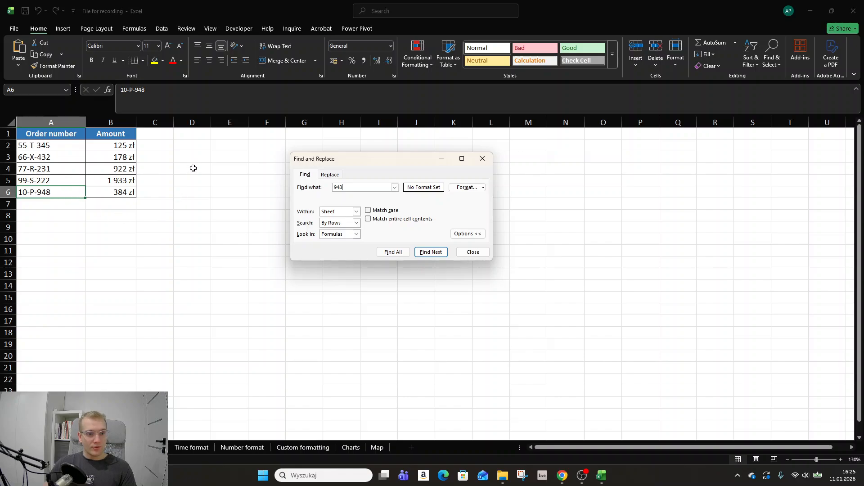
Clear the search term, compare the Find and Replace options, and close Find and Replace
double_click(354, 185)
key(BackSpace)
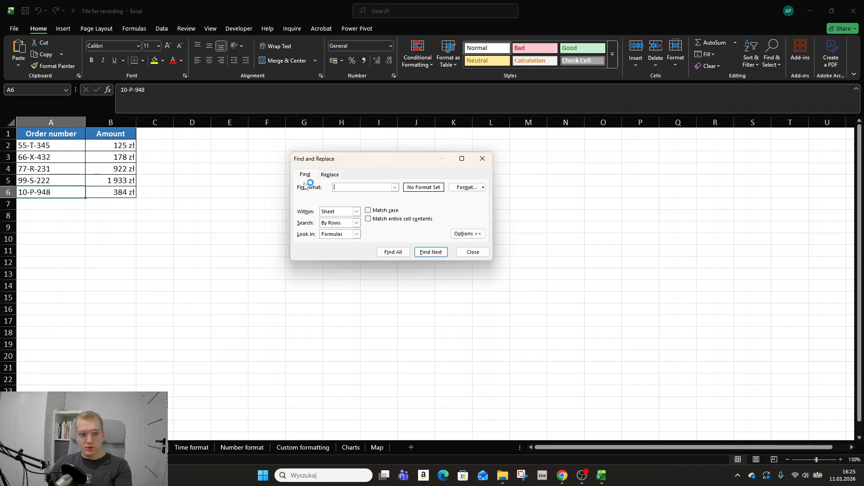
click(329, 176)
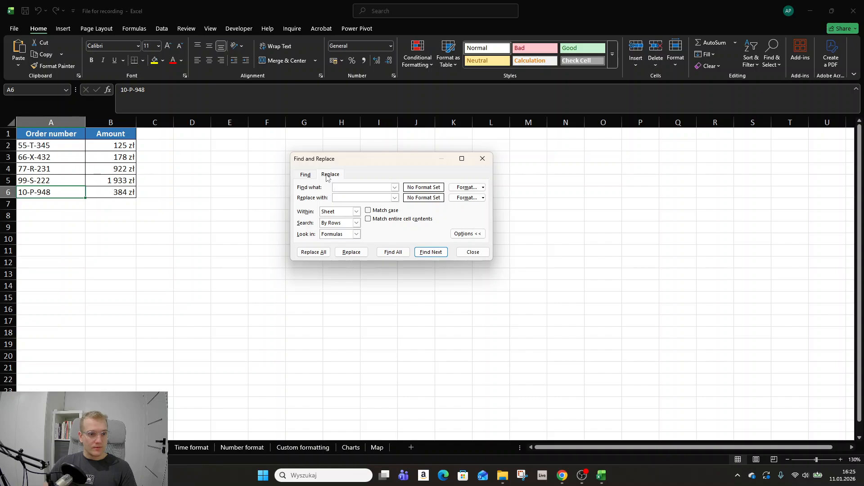
click(309, 179)
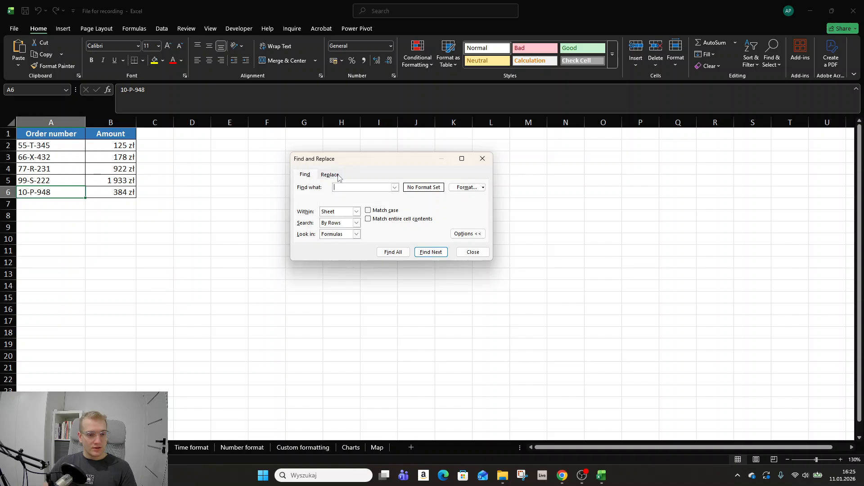
click(339, 177)
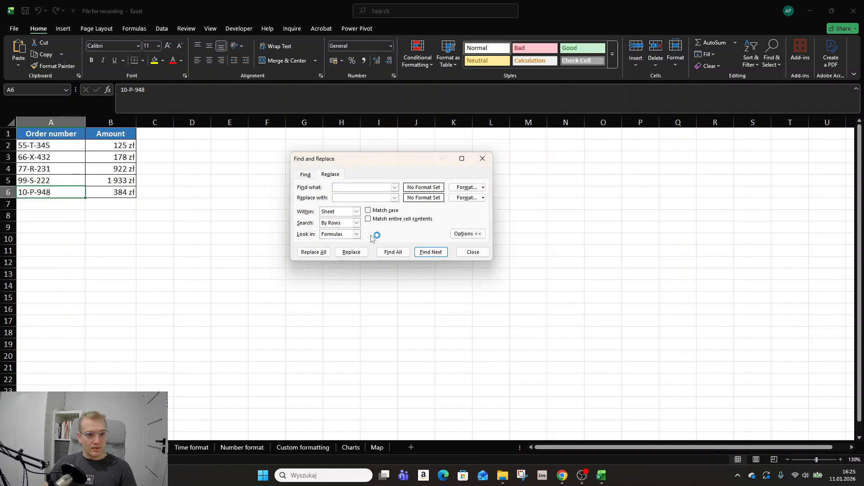
click(482, 158)
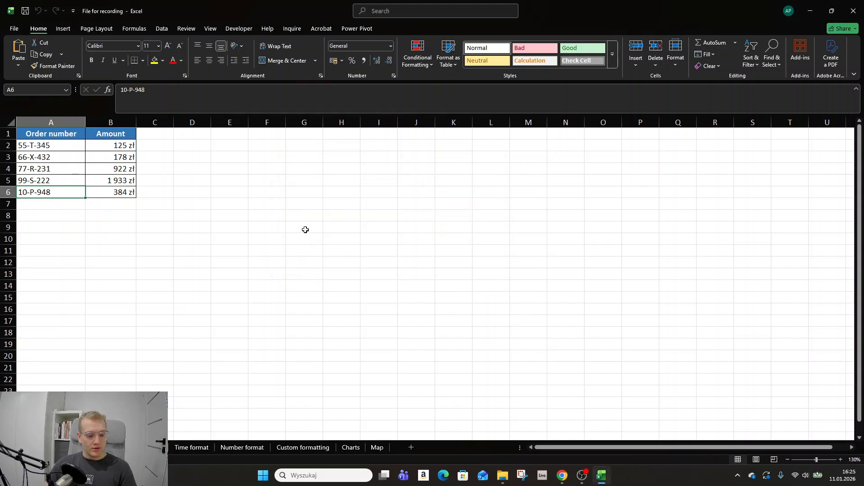
Use Replace to change "-" to "/" in the order number in cell A6 only
key(ctrl+h)
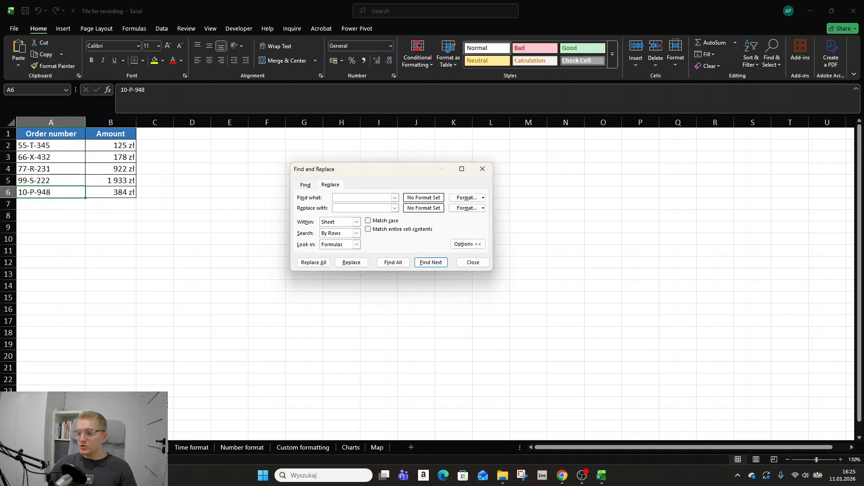
key(alt+Tab)
drag(640, 2, 639, 0)
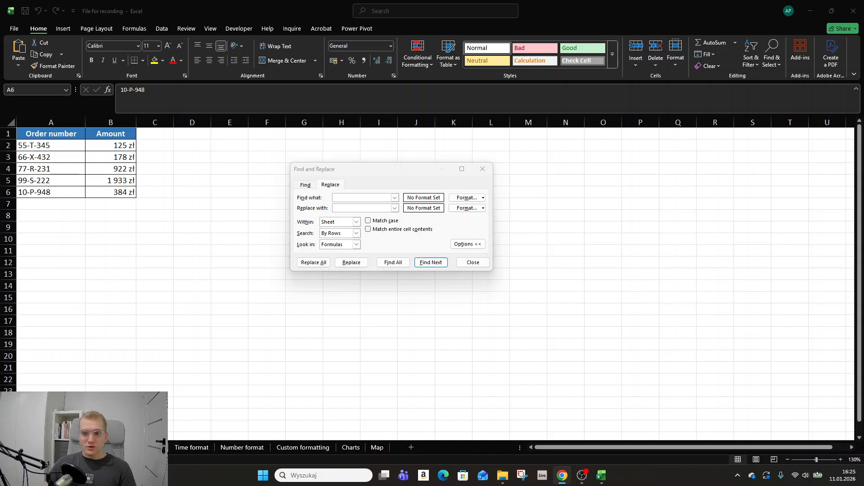
click(351, 198)
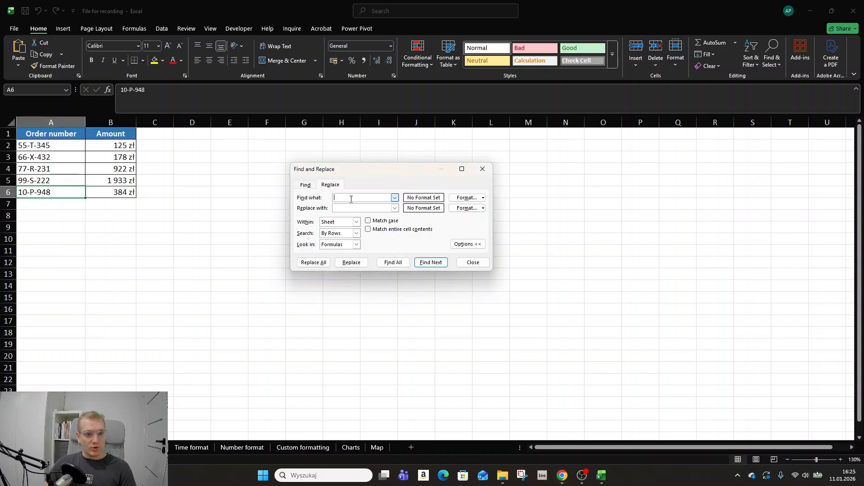
text(-)
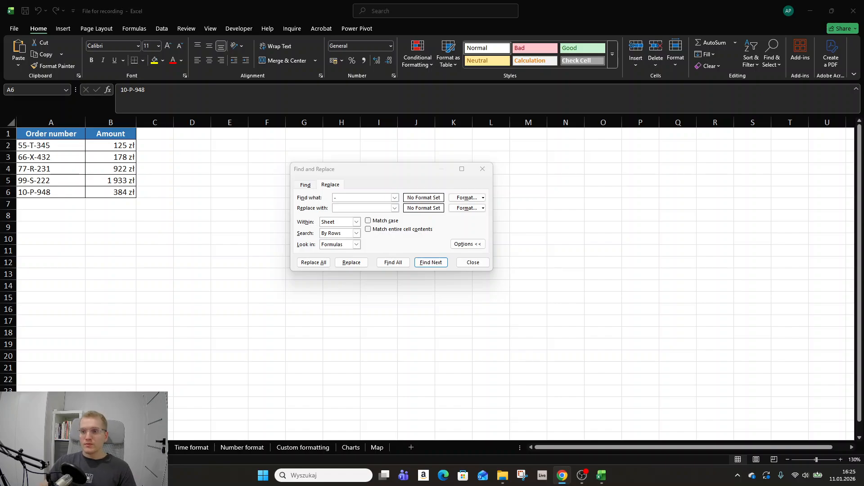
click(352, 208)
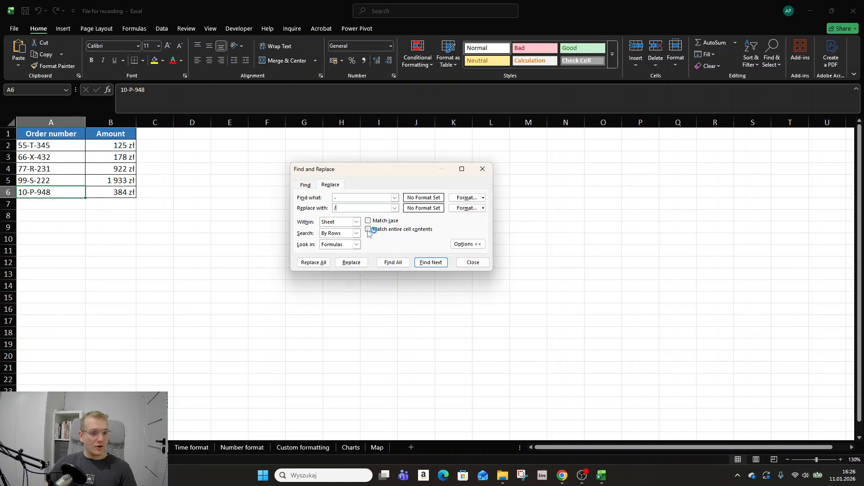
click(363, 265)
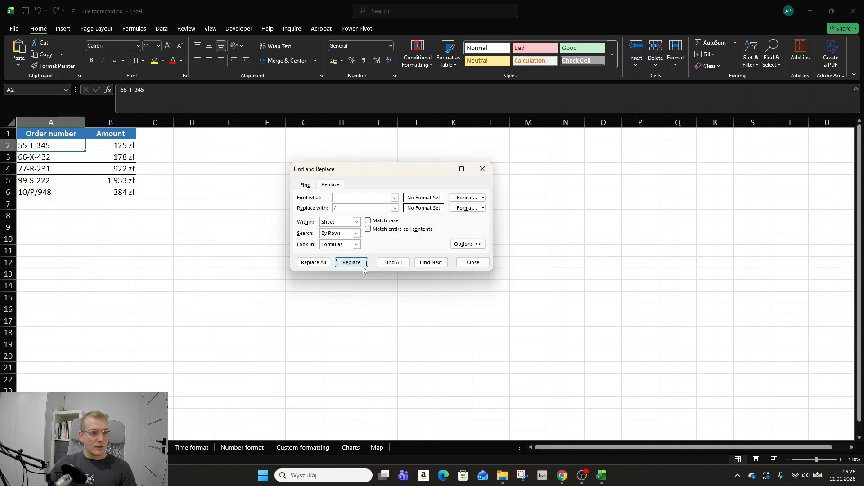
click(60, 195)
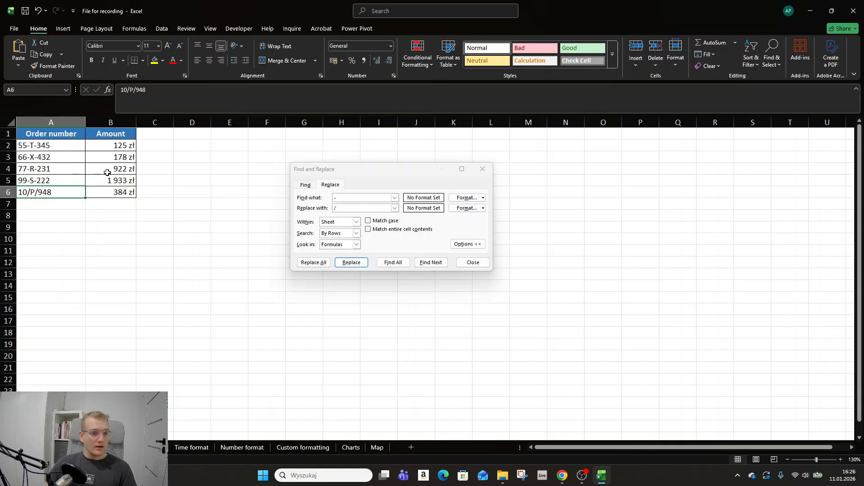
Replace all remaining "-" characters on the sheet with "/" and undo the bulk replacement
click(313, 262)
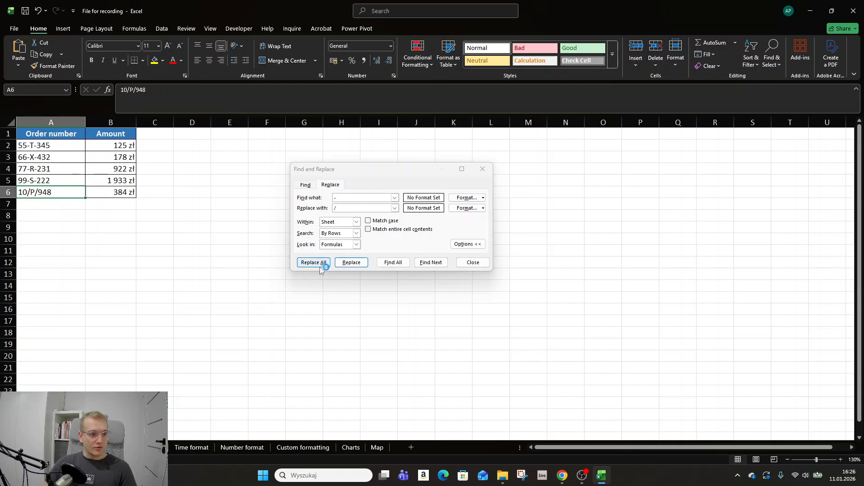
click(445, 242)
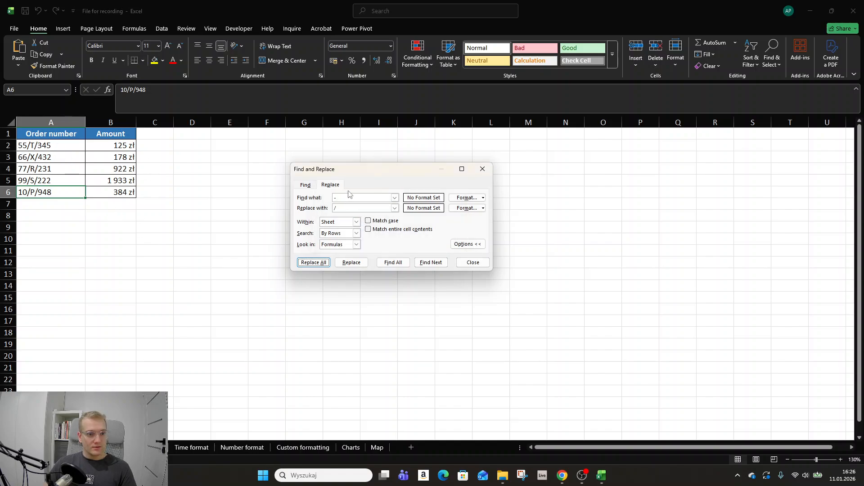
click(483, 170)
key(ctrl+z)
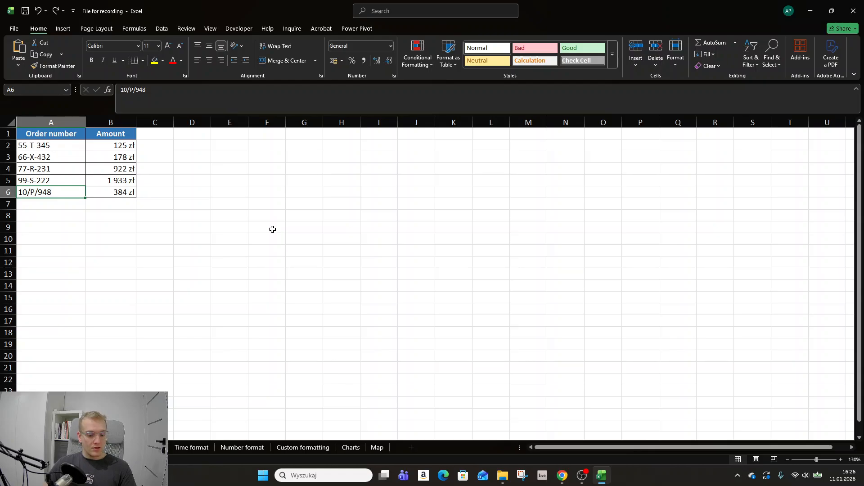
Replace all "-" with "/" only within the selected cells A2:A3 and undo the replacement
key(ctrl+h)
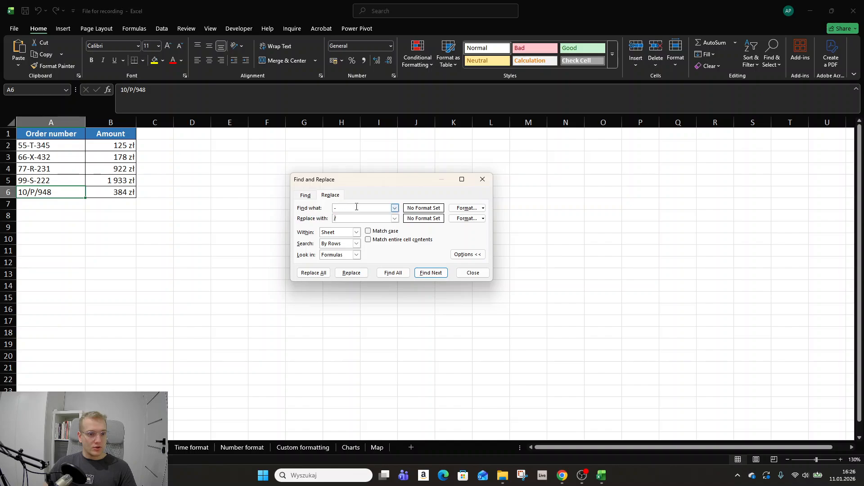
drag(49, 148, 50, 183)
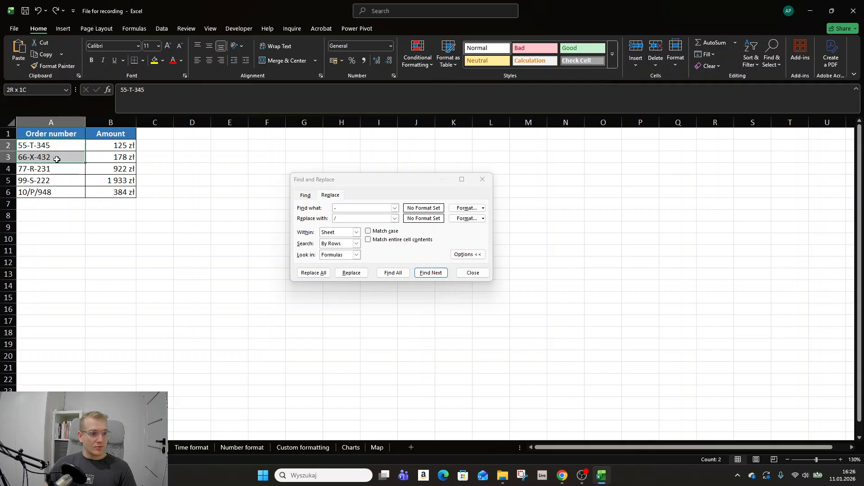
drag(56, 159, 57, 160)
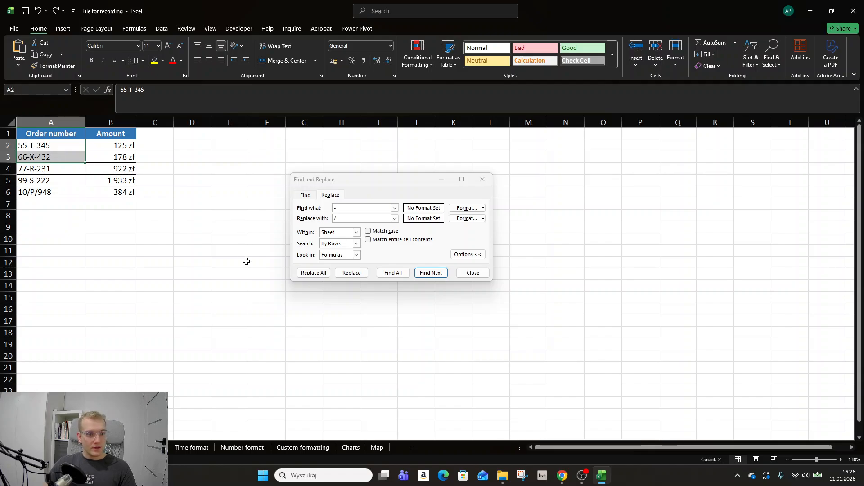
click(321, 275)
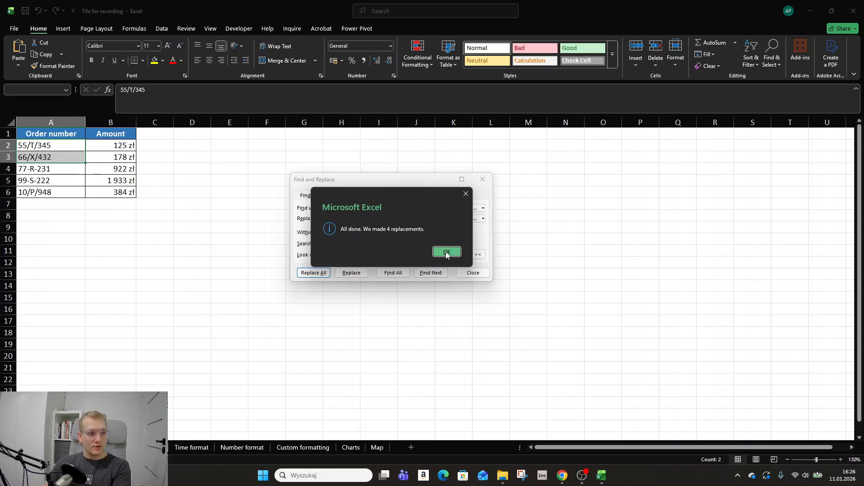
click(446, 252)
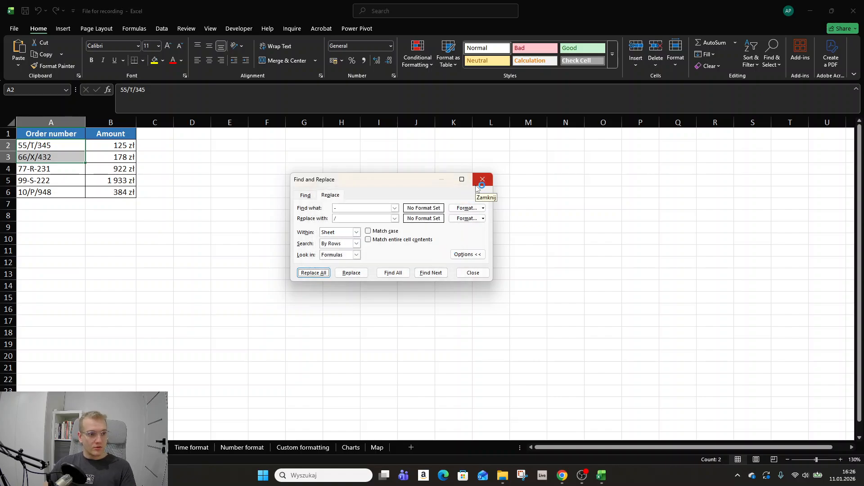
click(334, 154)
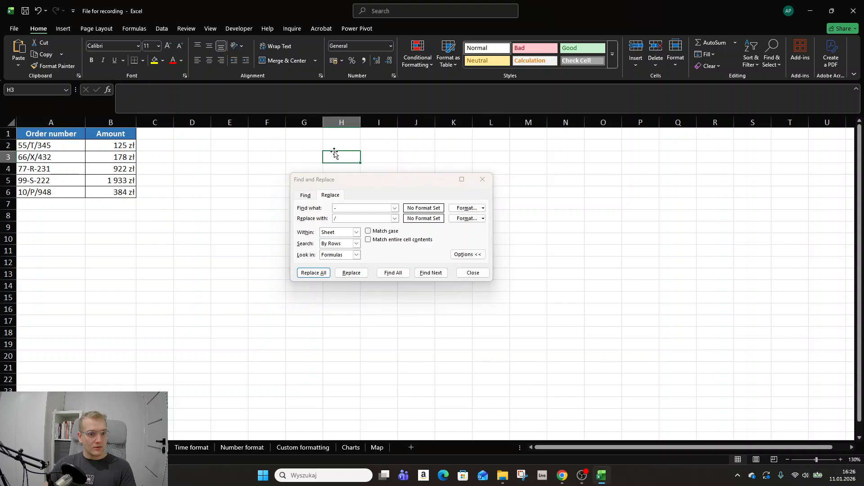
key(ctrl+z)
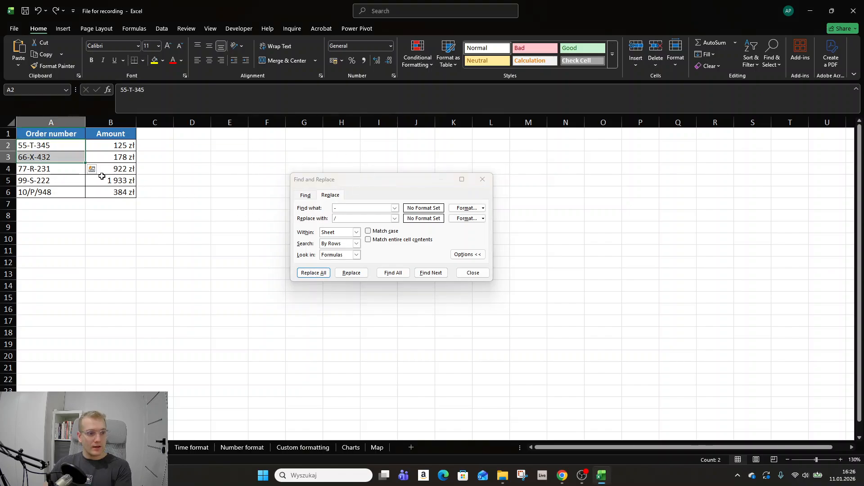
Replace "-" with "/" one cell at a time in A2:A3 and close Find and Replace
key(Down)
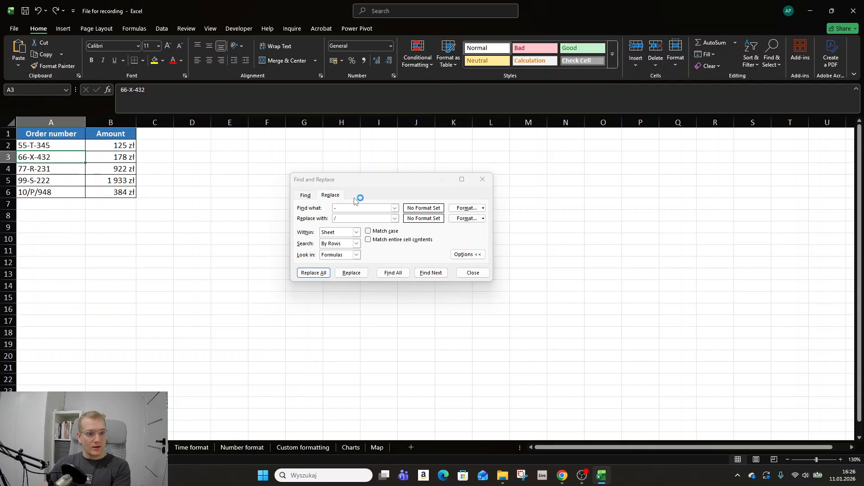
drag(38, 146, 38, 157)
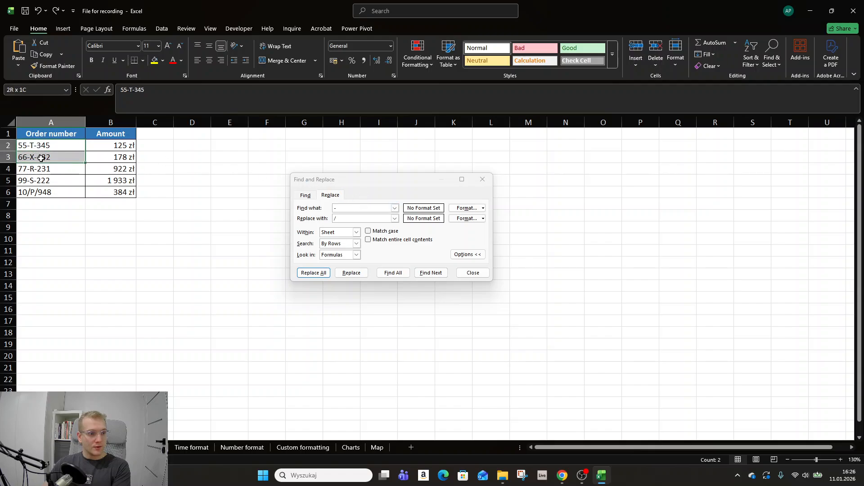
click(352, 273)
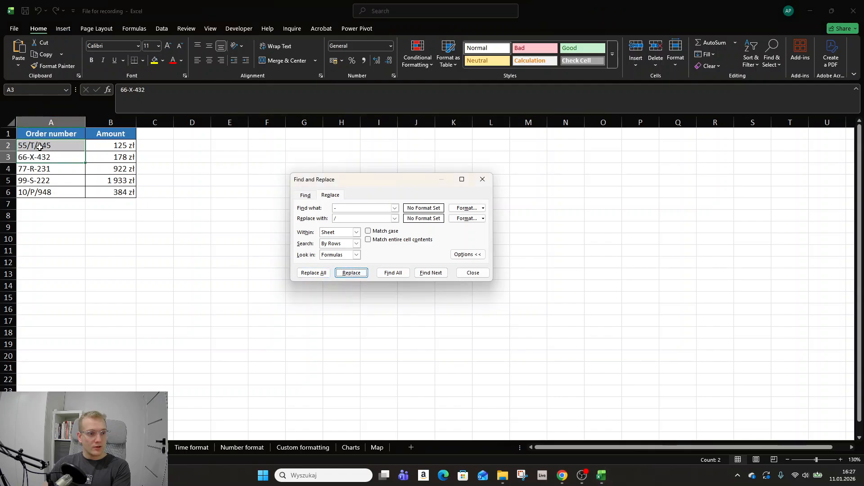
click(351, 273)
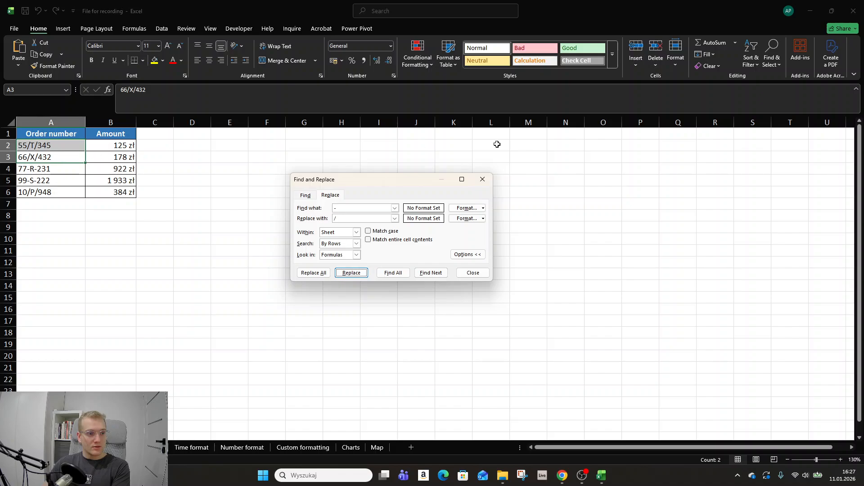
key(alt+Tab)
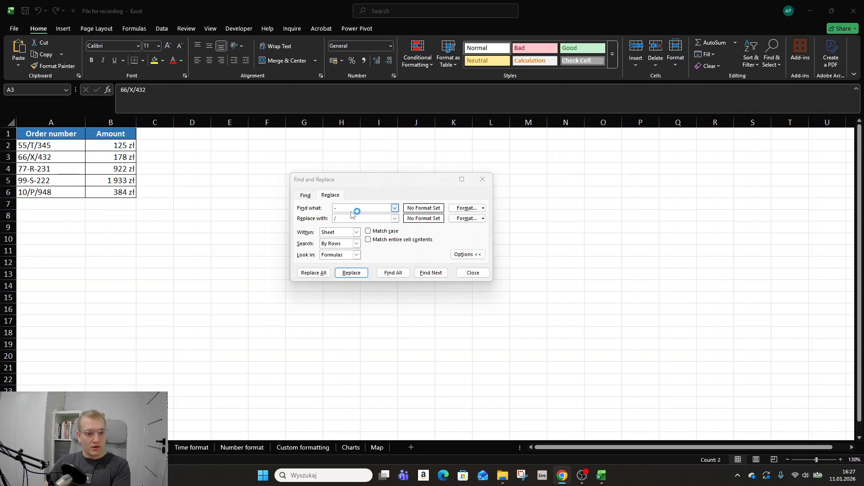
click(482, 179)
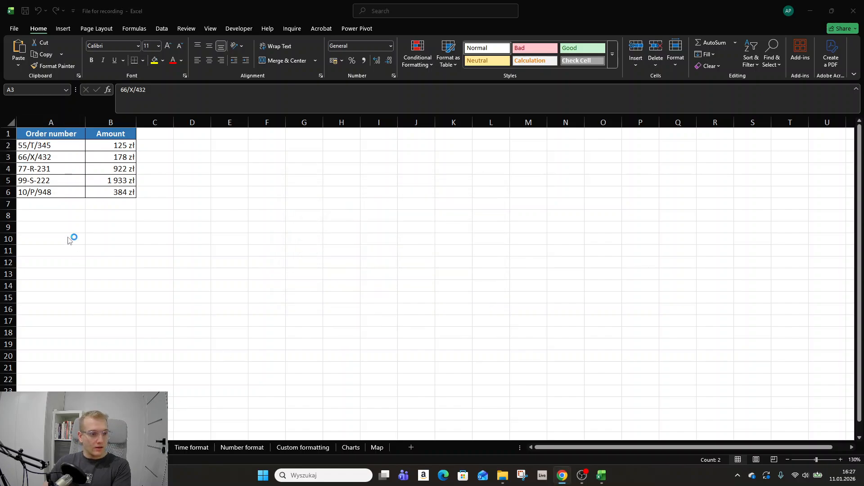
Go to the product sales sheet and select the product names in A2:A5
click(56, 144)
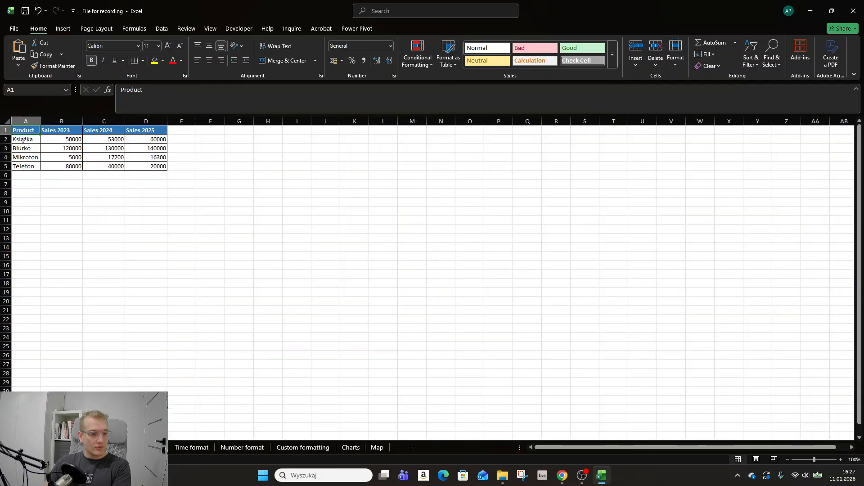
click(77, 183)
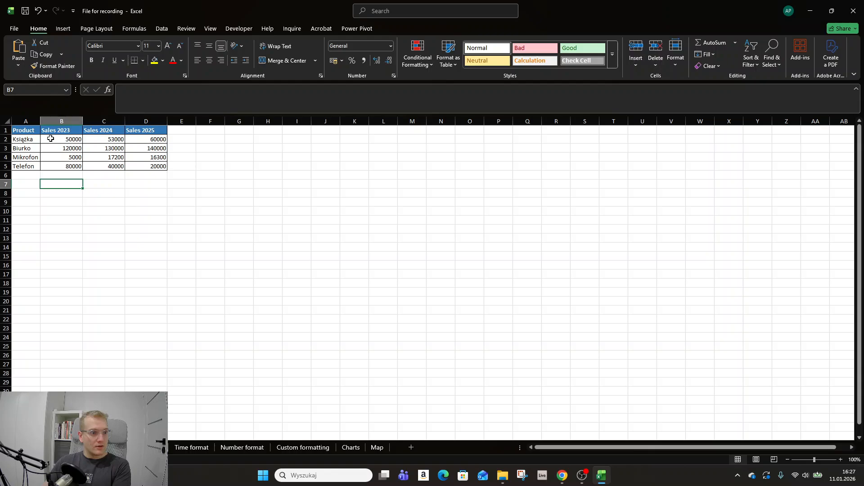
drag(27, 139, 26, 167)
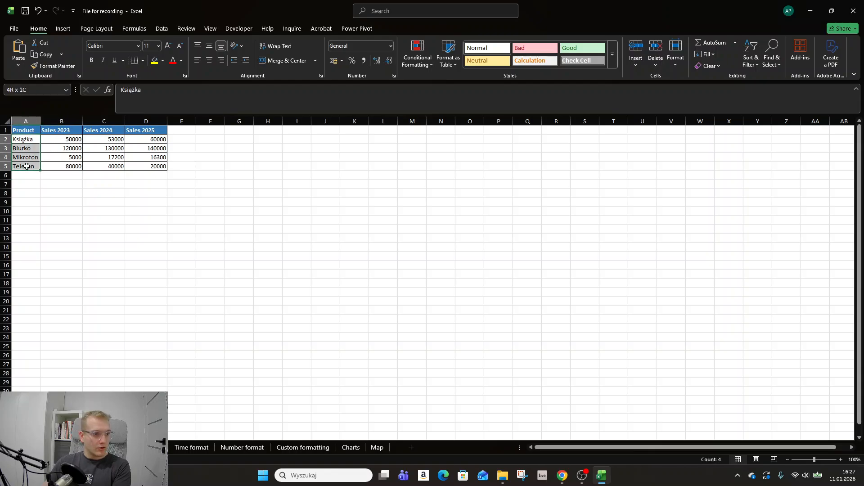
click(32, 140)
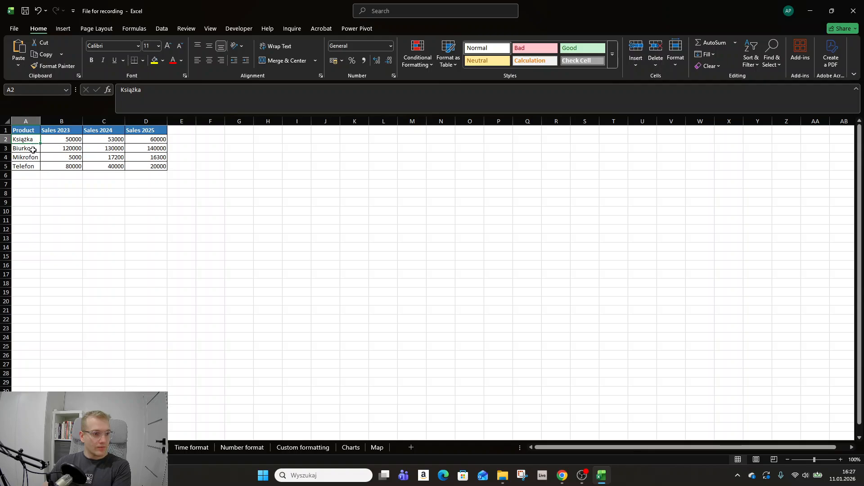
click(32, 157)
click(27, 165)
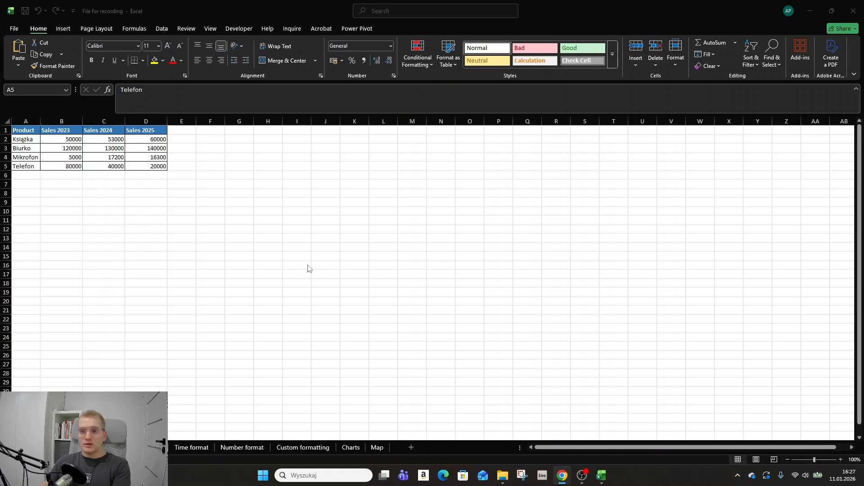
click(21, 145)
drag(266, 174, 265, 168)
click(59, 203)
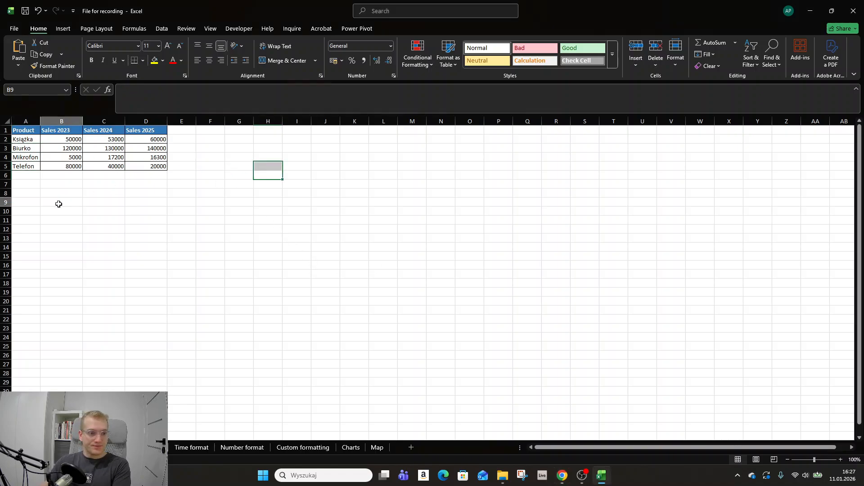
Apply the Polish zł accounting format to the sales figures in B2:D5 and switch it to € Euro (€ 123)
drag(58, 138, 152, 167)
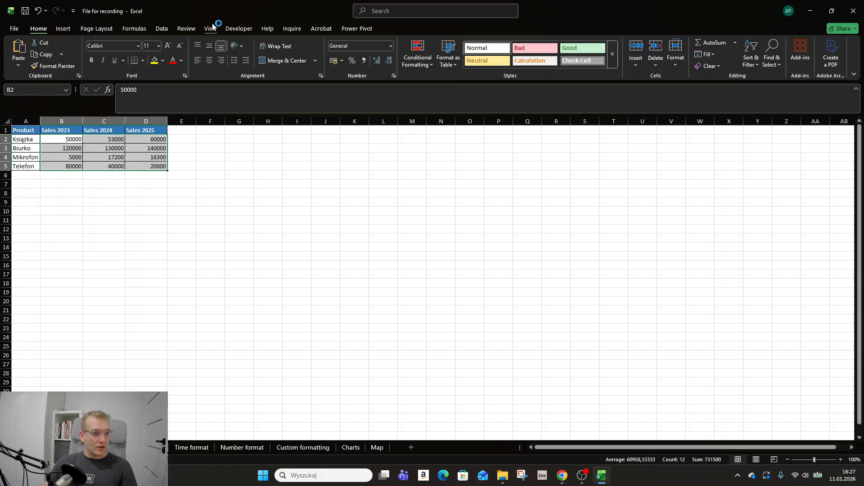
click(161, 31)
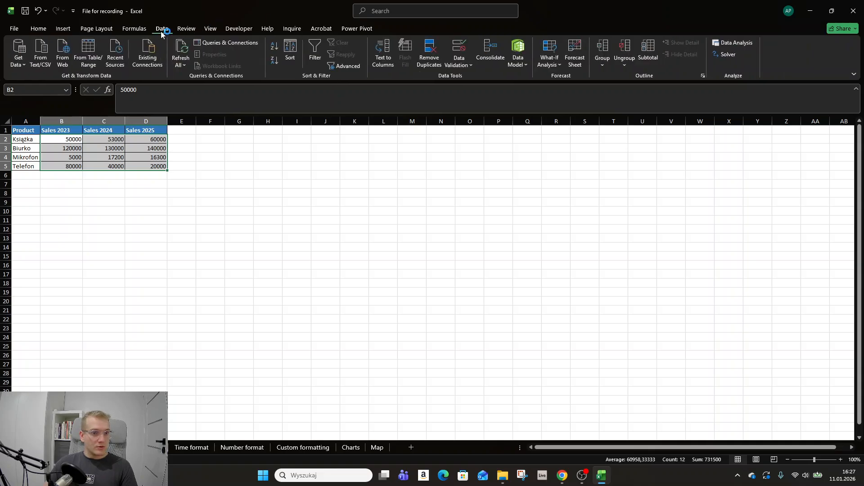
click(63, 29)
click(45, 29)
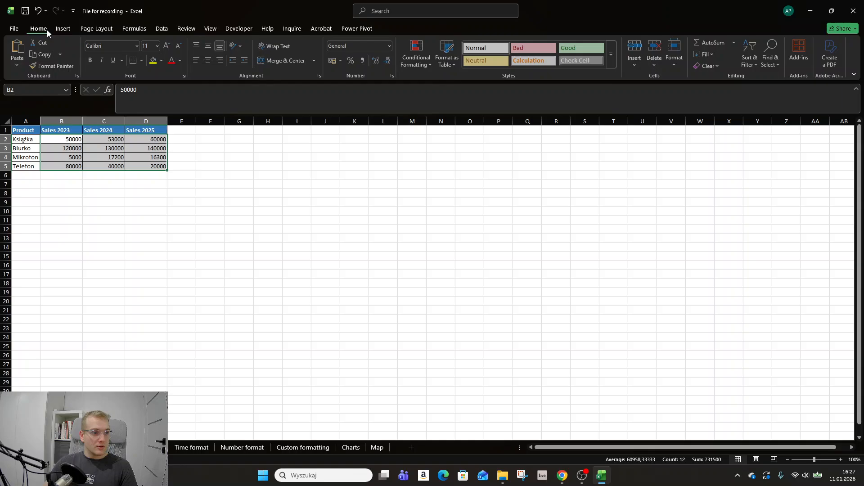
click(342, 62)
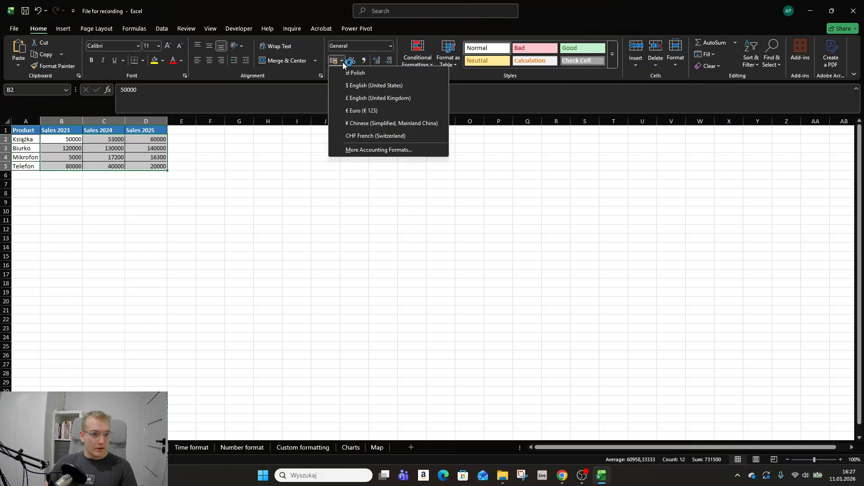
click(374, 73)
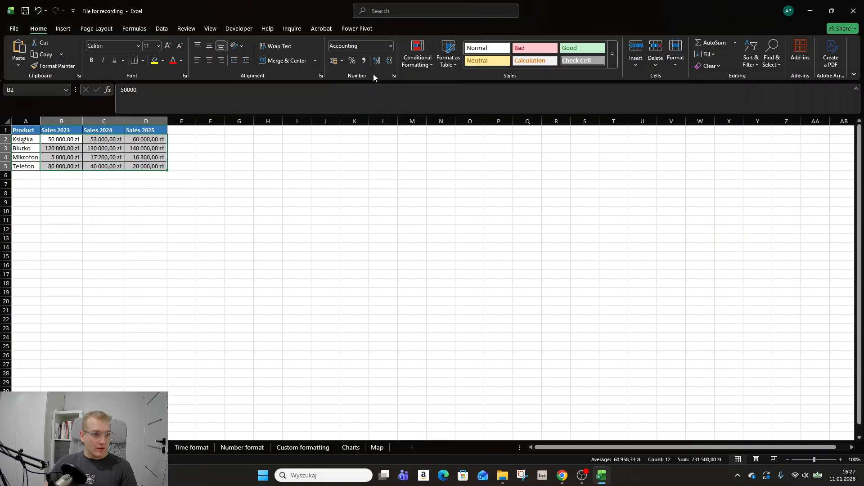
click(342, 63)
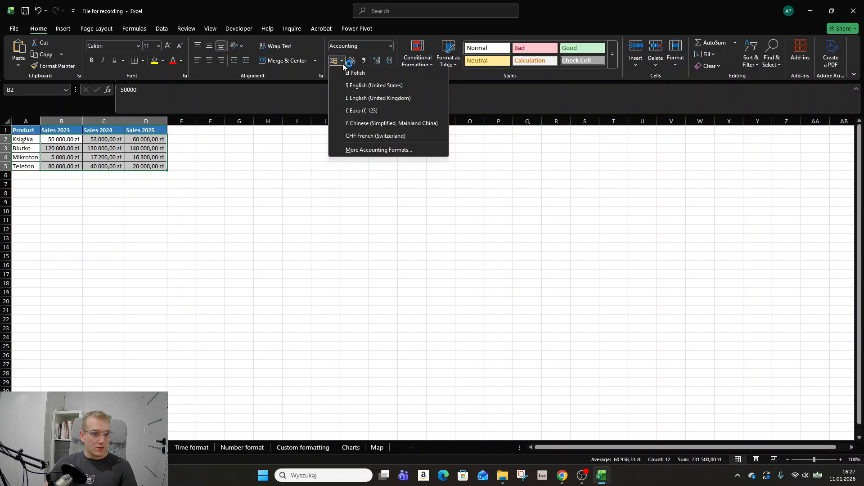
click(358, 112)
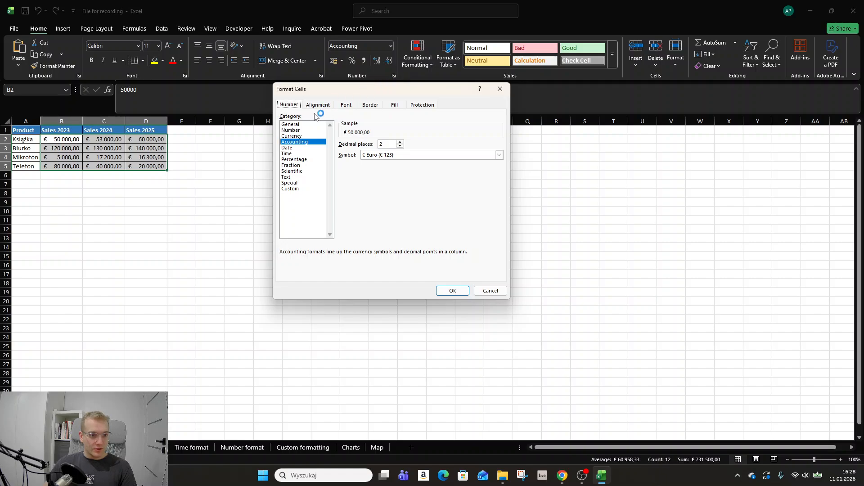
Choose the Currency category for the selected sales figures and look through the available currency symbols
click(303, 136)
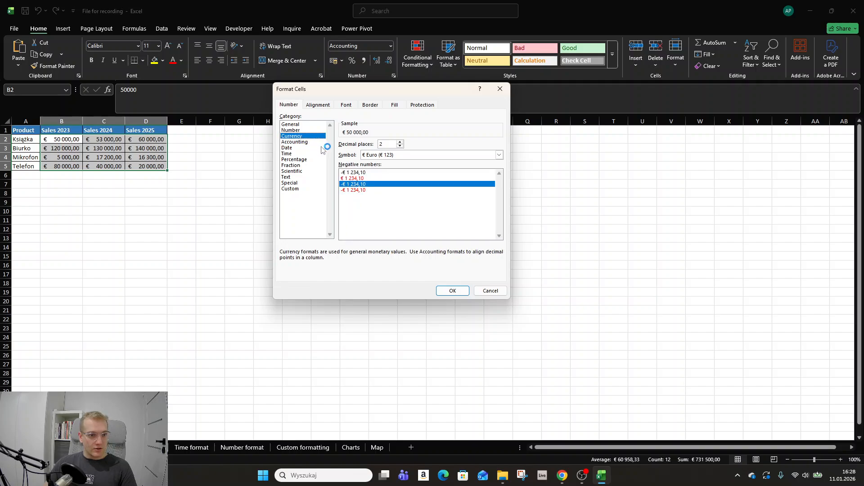
click(416, 156)
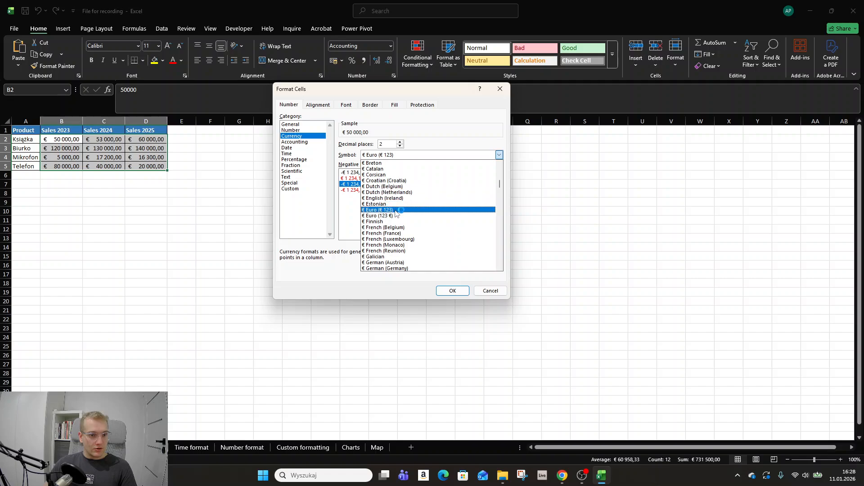
scroll(396, 213, up, 10)
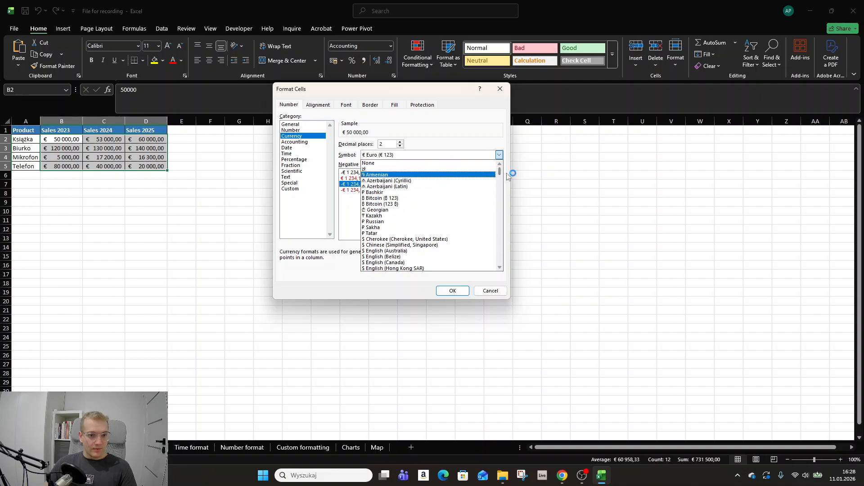
drag(499, 171, 494, 270)
scroll(421, 244, up, 6)
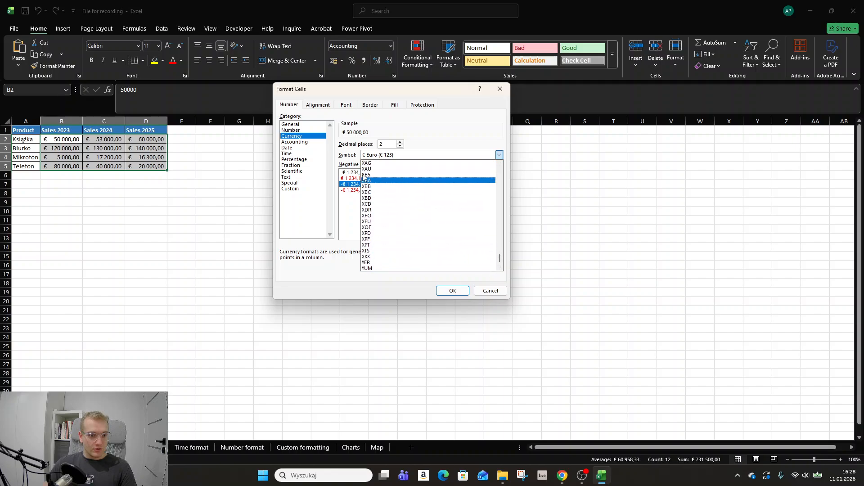
scroll(396, 225, up, 20)
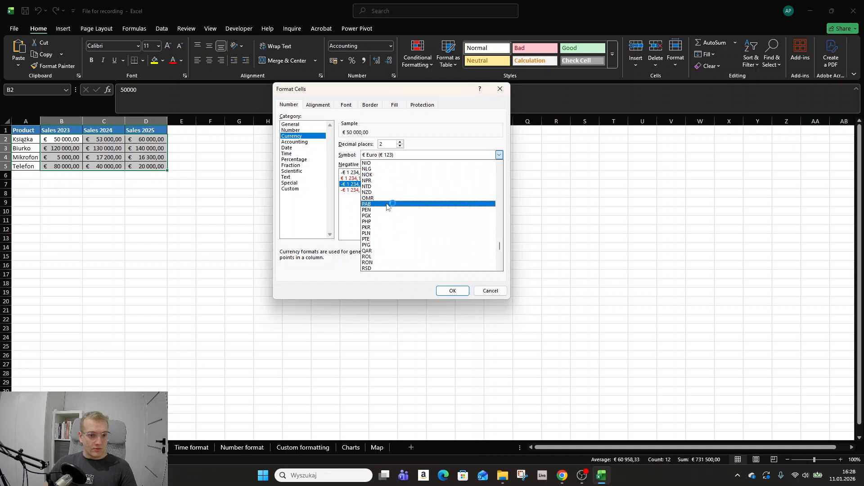
scroll(458, 224, up, 12)
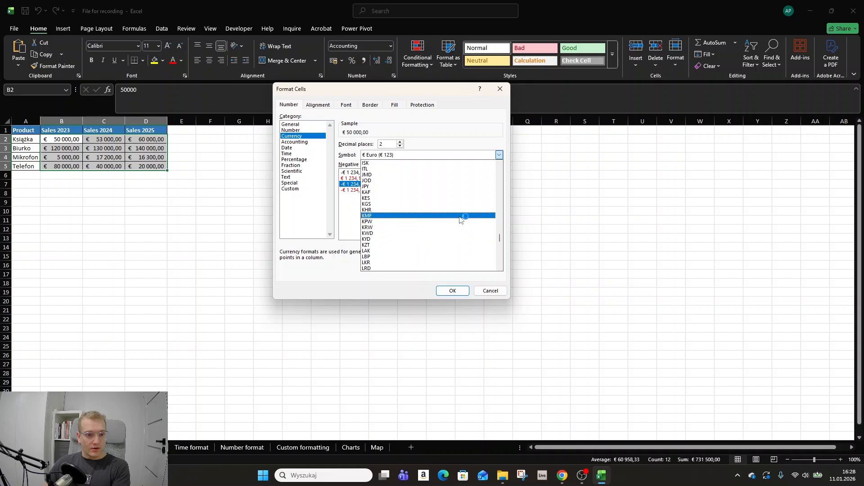
key(alt+Tab)
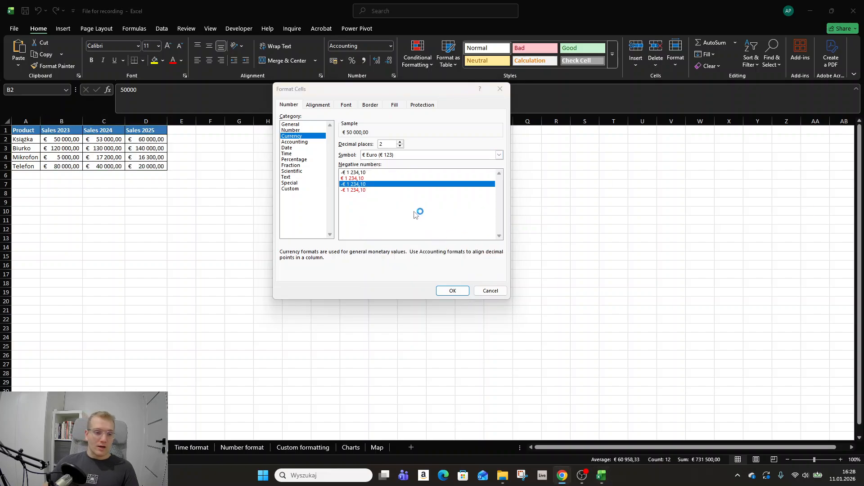
Set the currency symbol to zł with 0 decimal places and apply the format to the sales figures
click(500, 154)
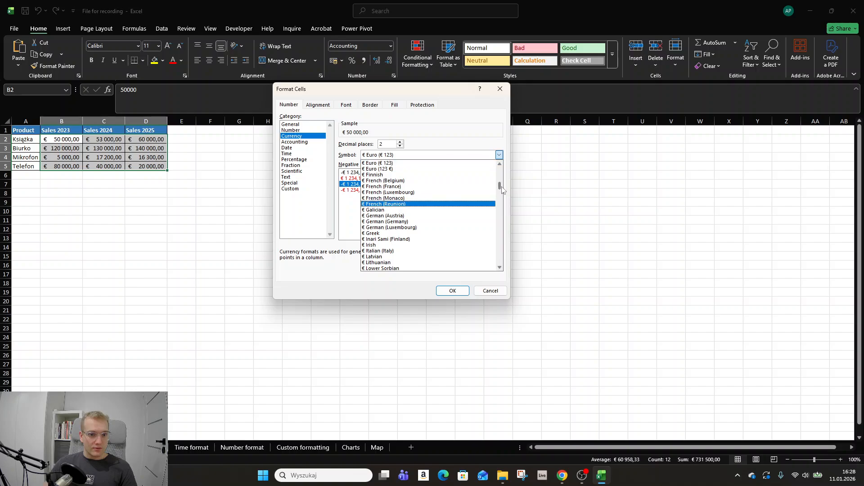
drag(501, 187, 494, 155)
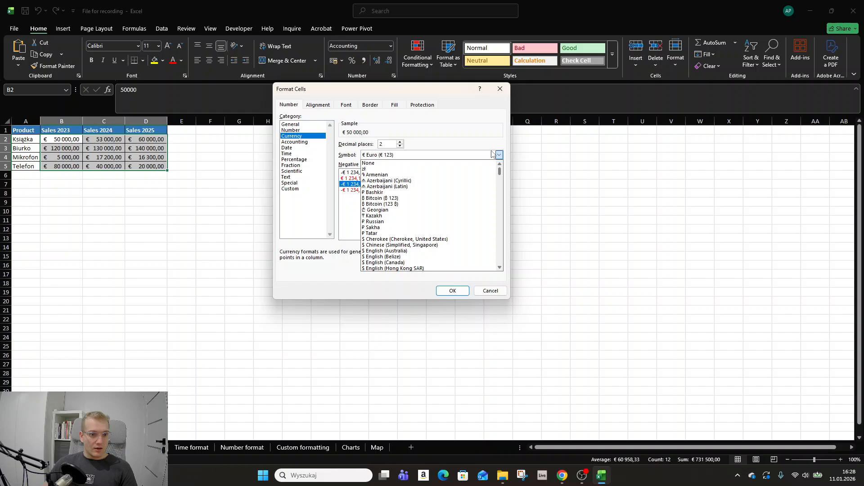
click(407, 169)
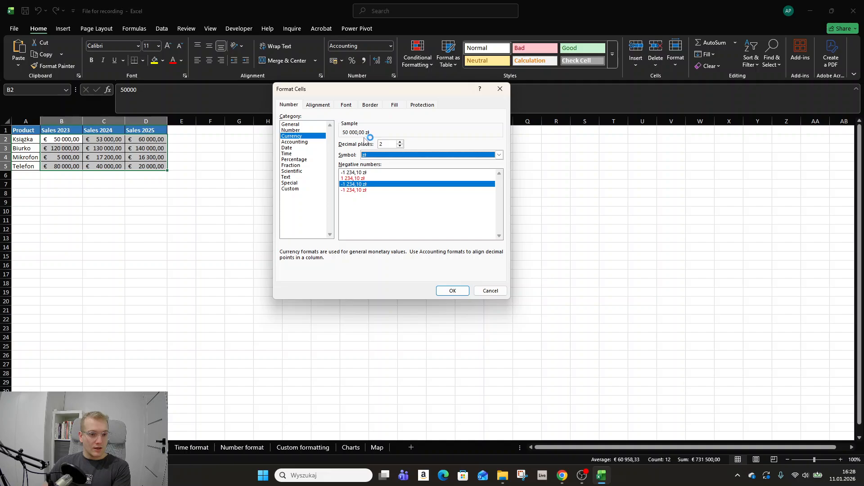
click(400, 146)
click(399, 147)
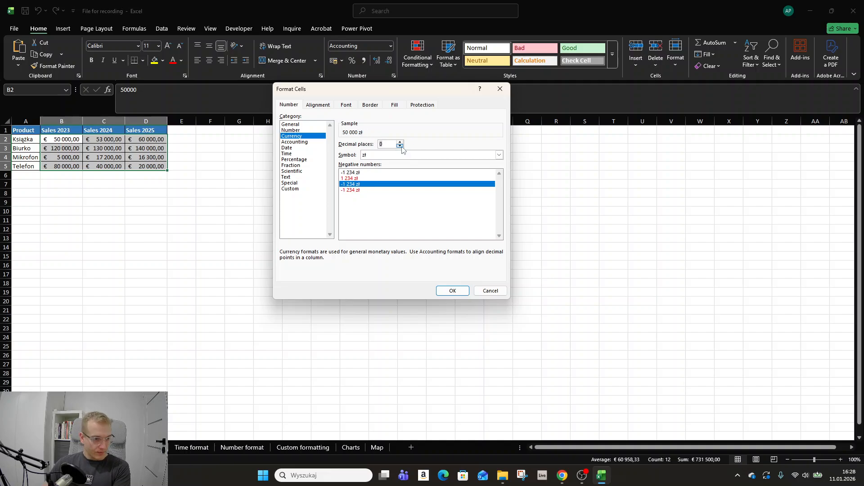
click(452, 291)
drag(63, 140, 157, 167)
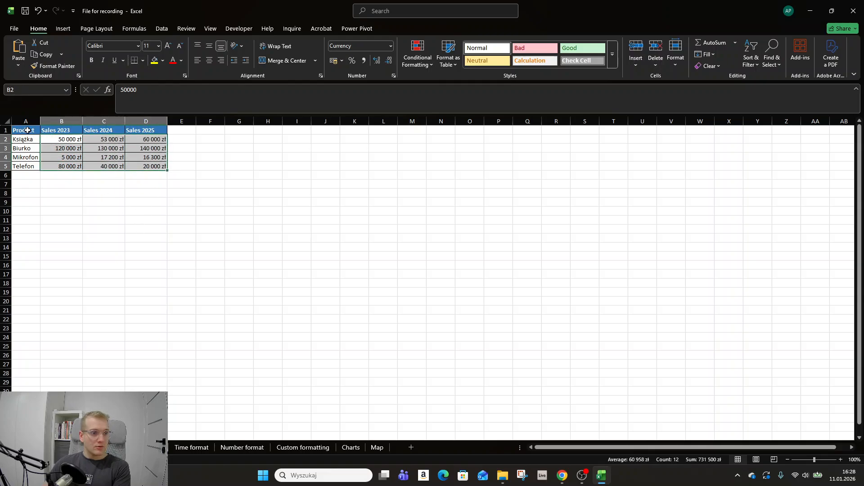
drag(27, 130, 166, 164)
click(174, 226)
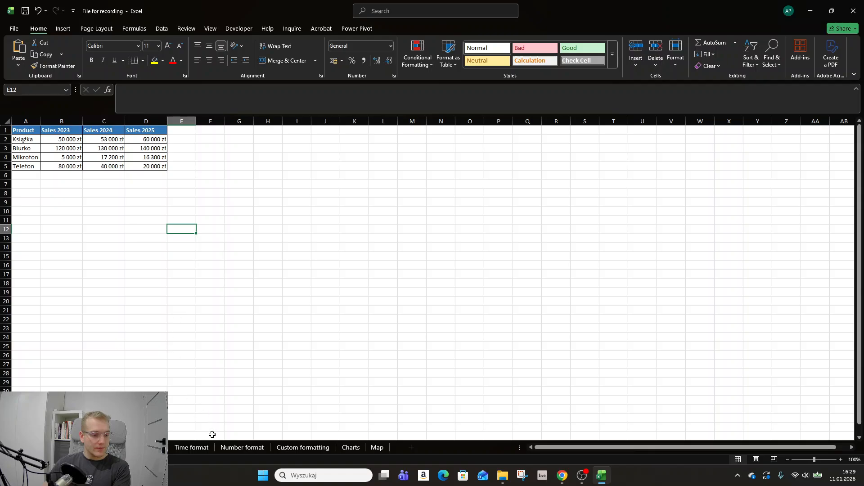
Go to the Time format sheet and review its Weekday and Working time columns
click(200, 450)
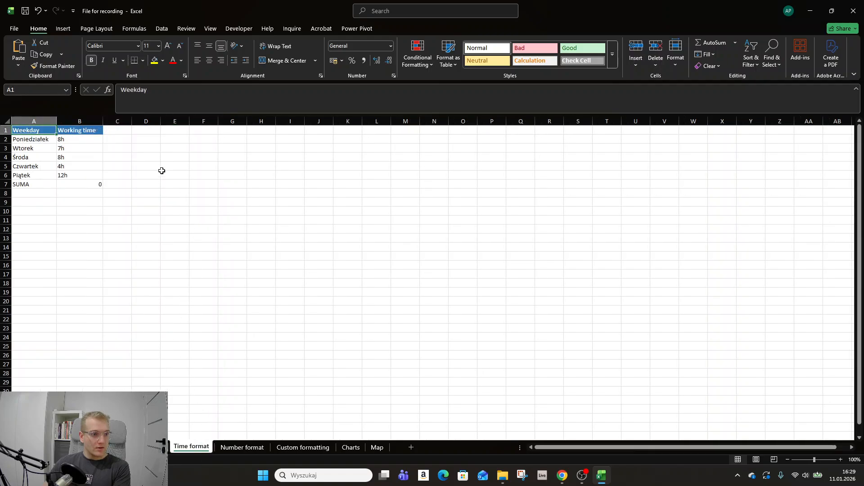
click(147, 149)
drag(36, 128, 33, 176)
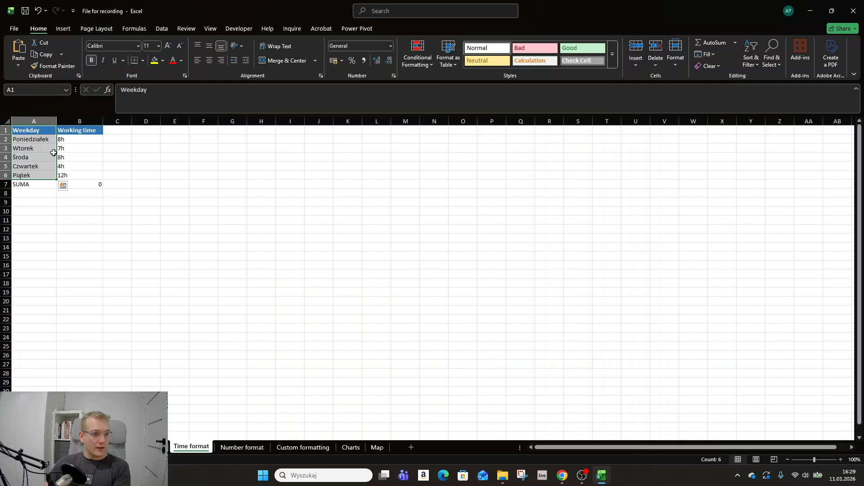
drag(78, 132, 78, 175)
click(169, 219)
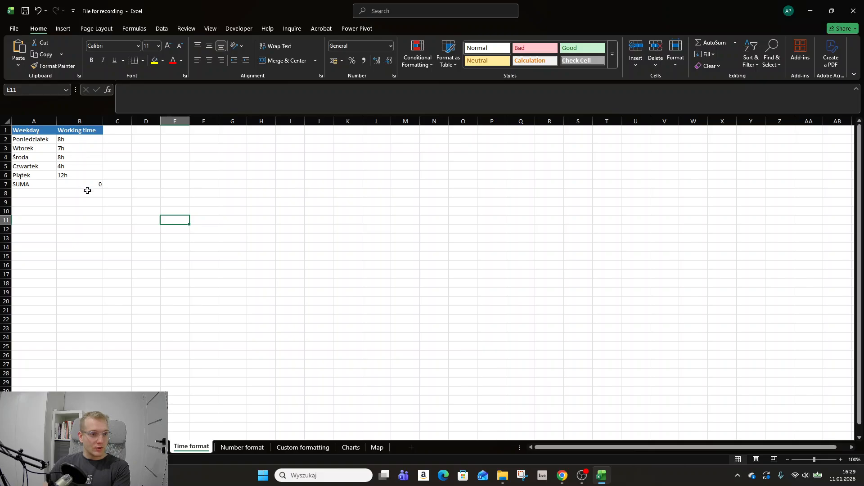
Examine the stored contents of the working time entries in cells B2 and B3
drag(81, 139, 75, 175)
click(73, 139)
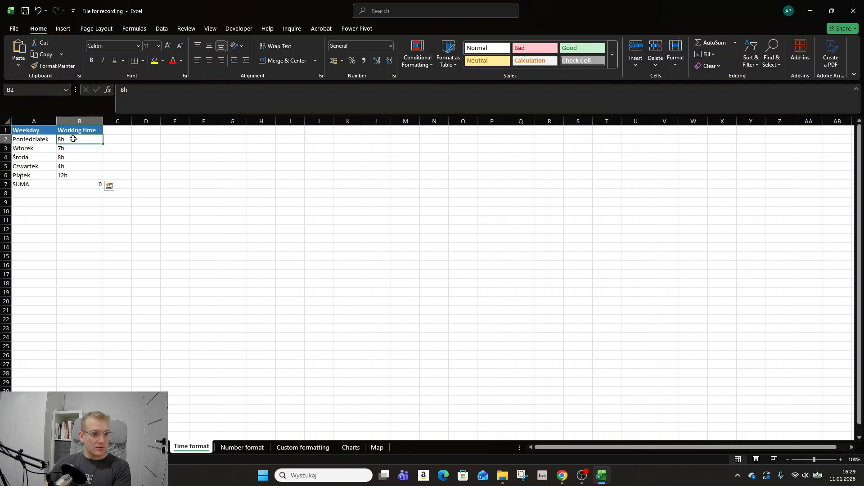
key(Down)
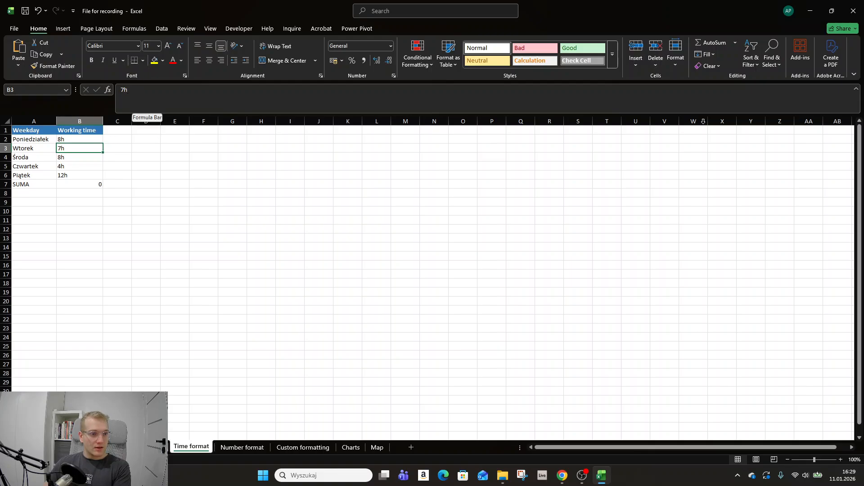
key(alt+Tab)
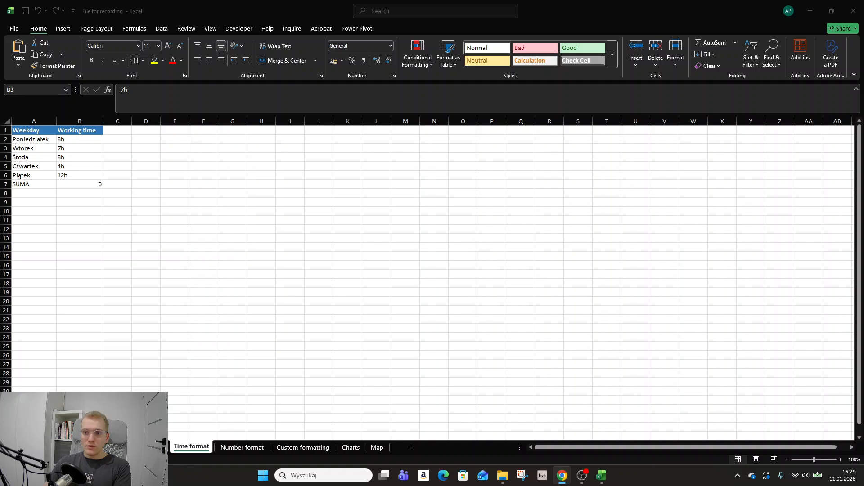
key(alt+Tab)
click(74, 138)
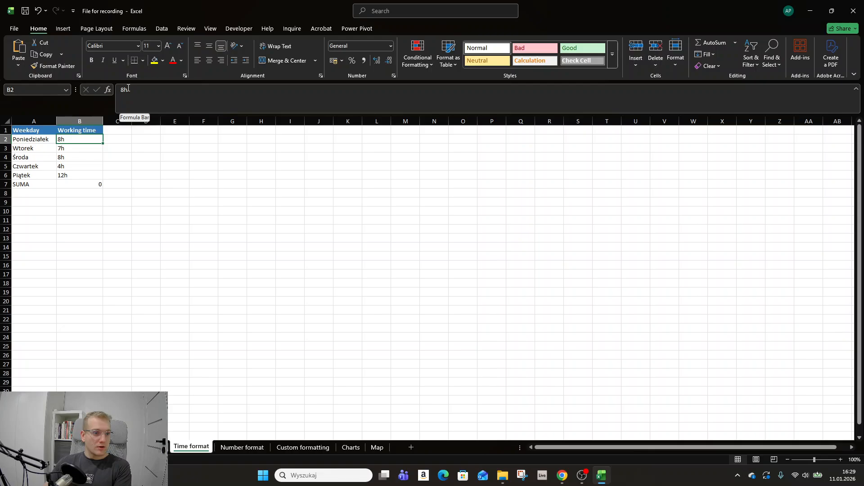
Remove the letter "h" from all working times in B2:B6 by replacing it with nothing
drag(81, 141, 78, 175)
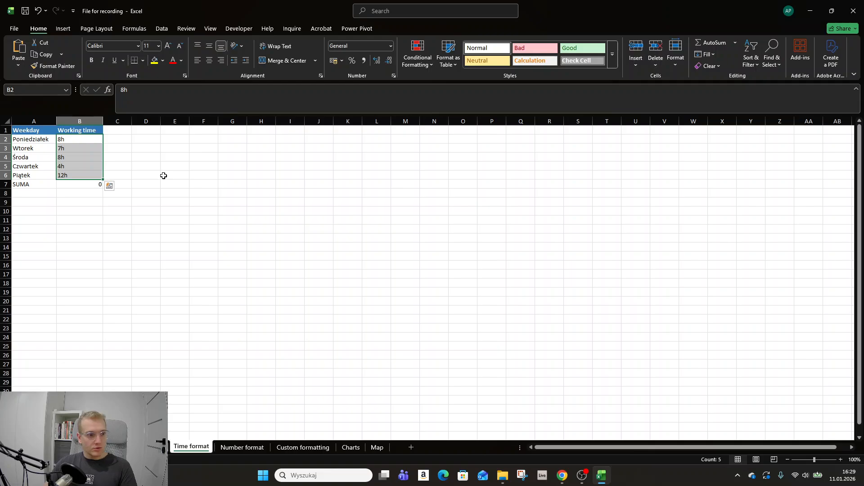
key(ctrl+h)
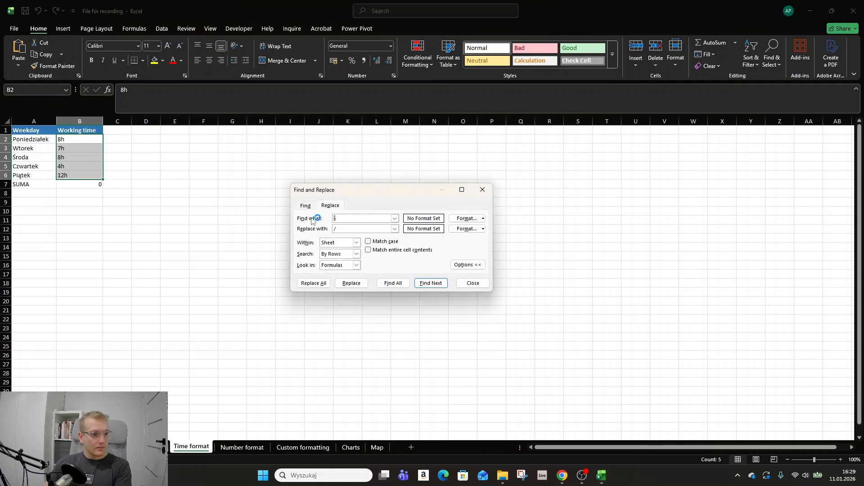
text(h)
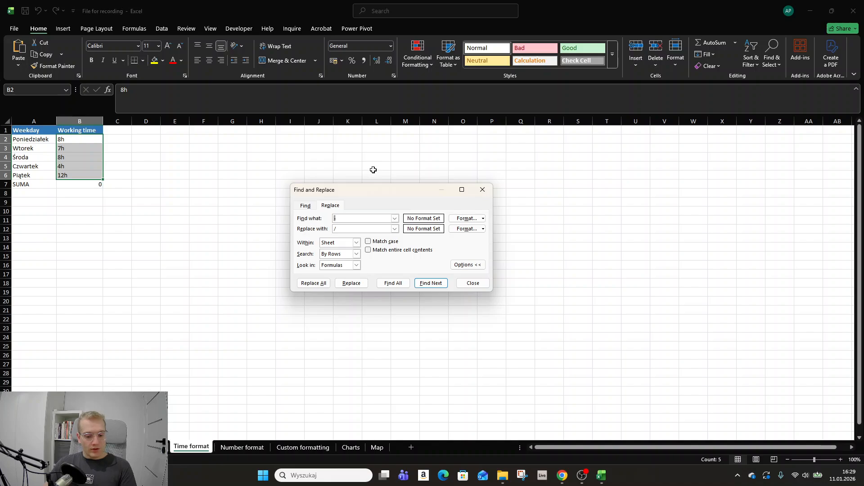
click(360, 229)
key(BackSpace)
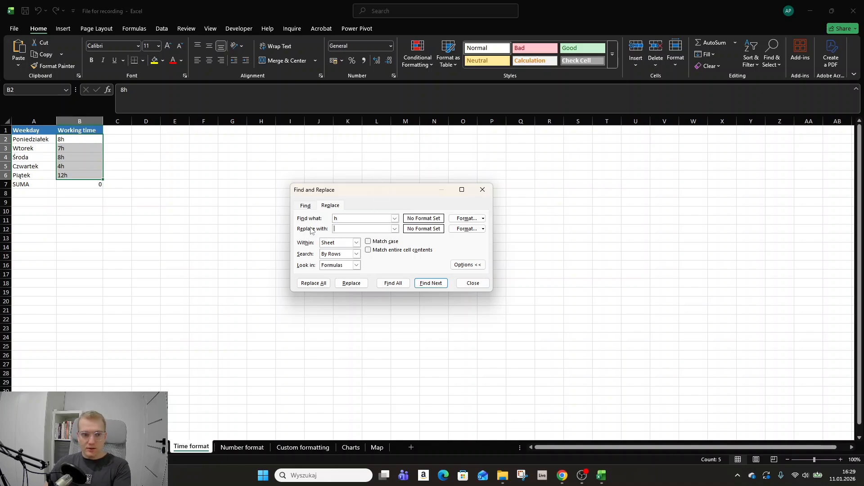
click(313, 283)
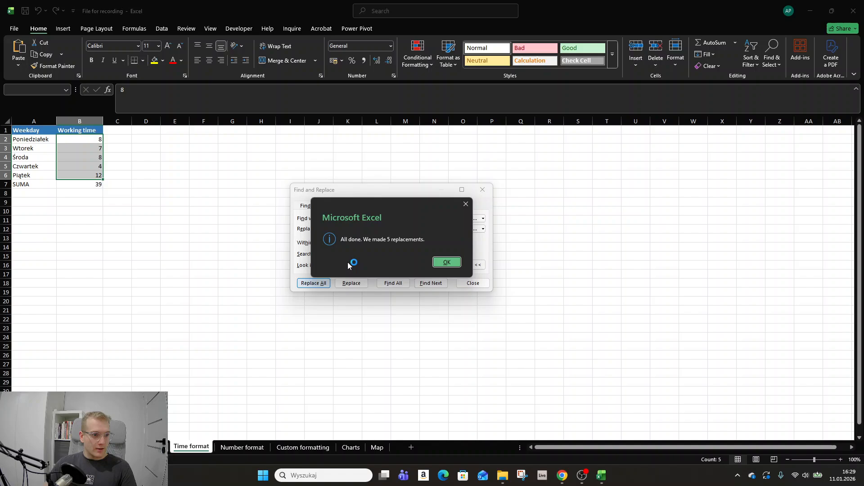
Finish the Find and Replace and review the SUM formula in the total cell B7
click(446, 261)
click(482, 190)
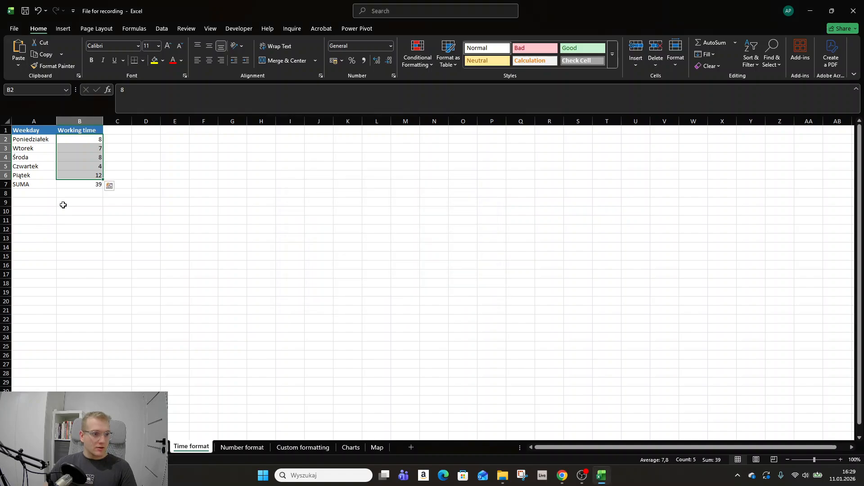
click(64, 203)
click(79, 185)
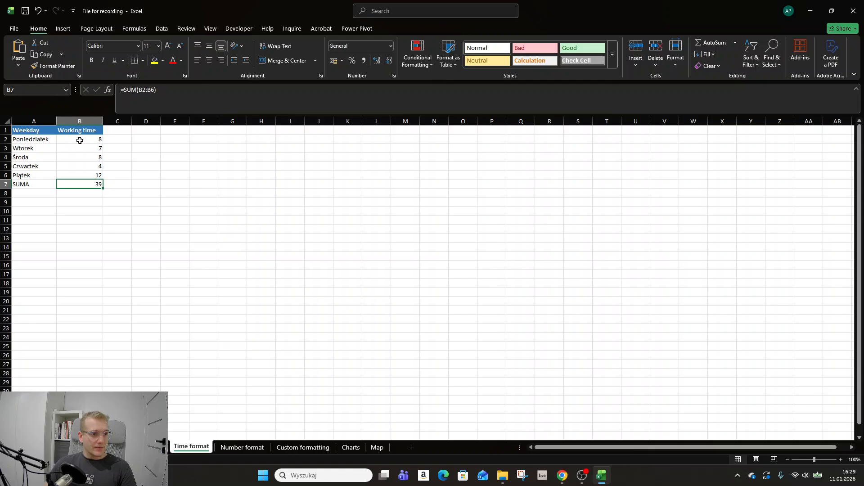
Try applying the Time format directly to the whole-number working times in B2:B6
drag(77, 140, 79, 175)
click(391, 46)
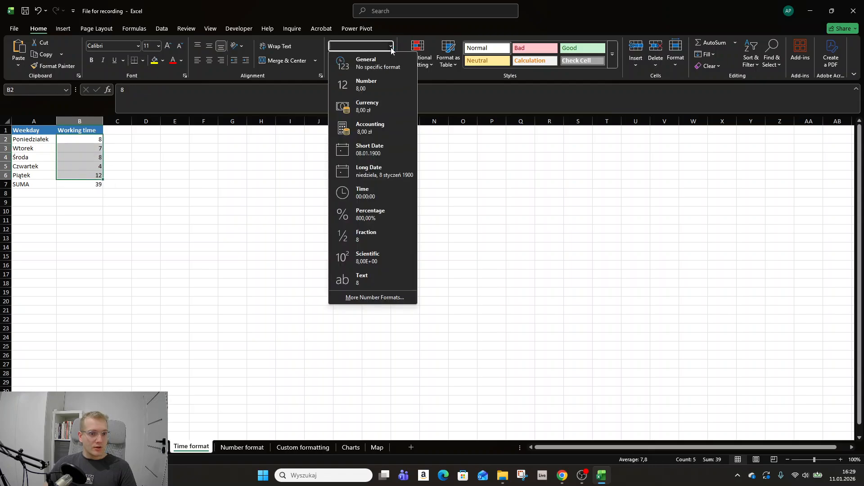
click(376, 195)
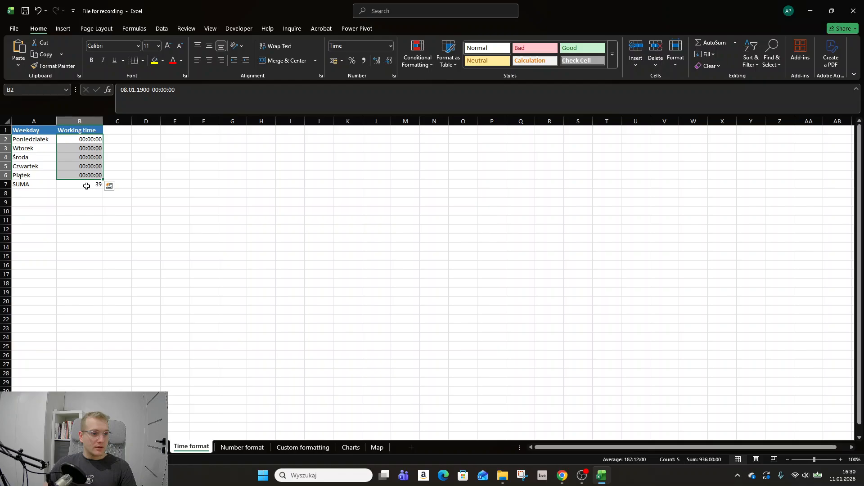
Enter 24 in cell D1 and copy that cell
click(145, 138)
click(148, 130)
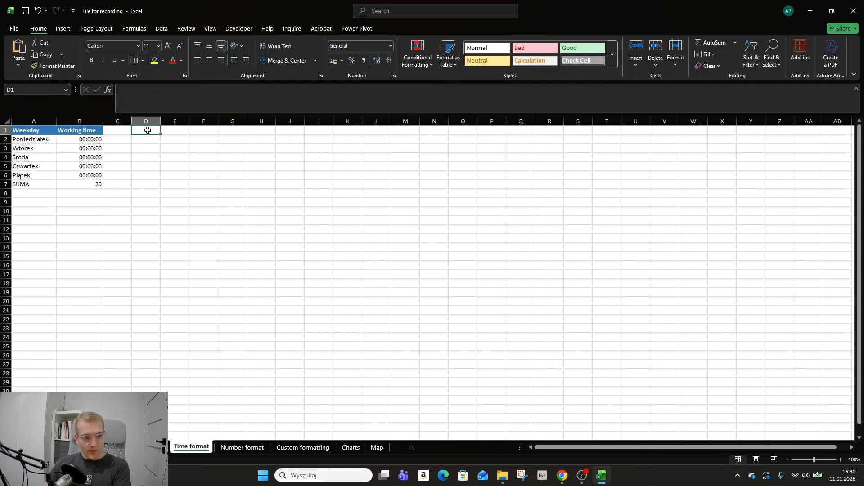
text(24)
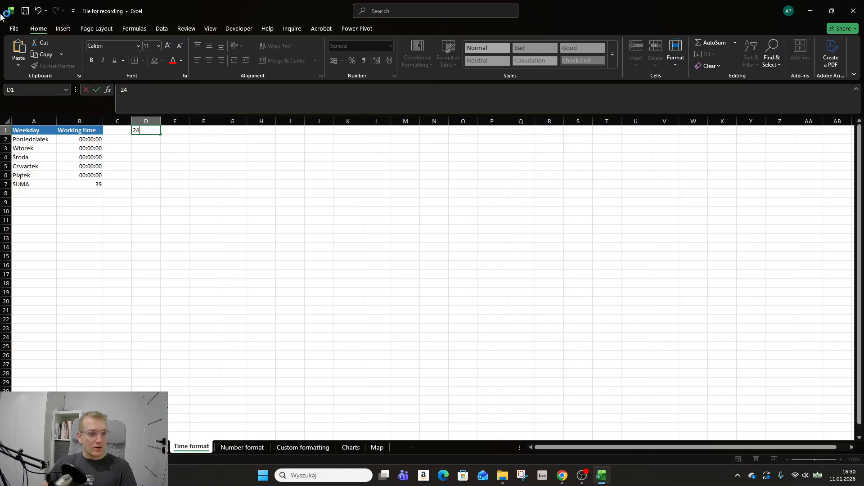
key(Tab)
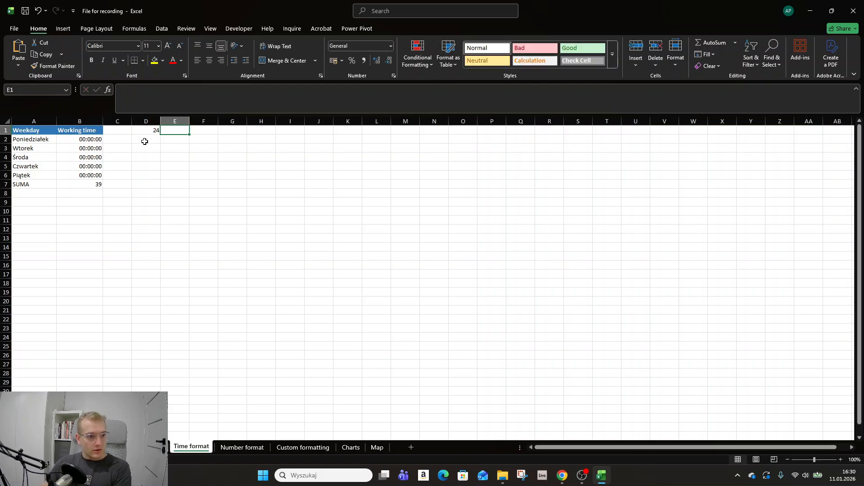
click(145, 131)
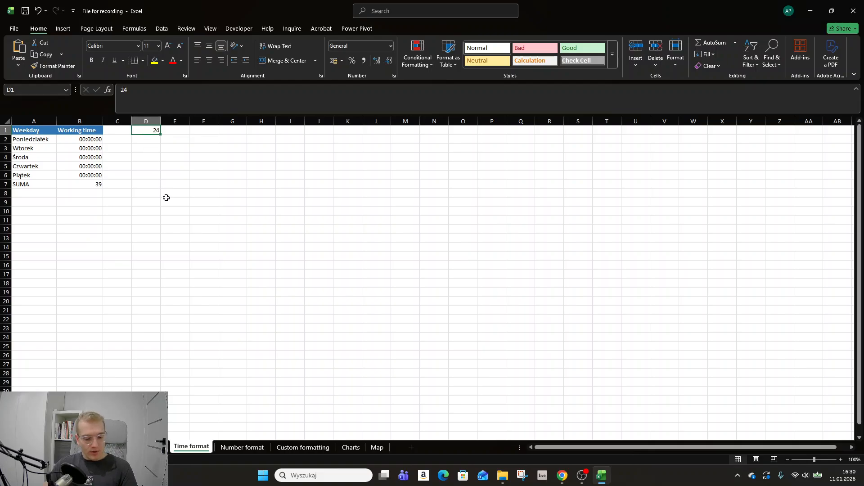
key(ctrl+c)
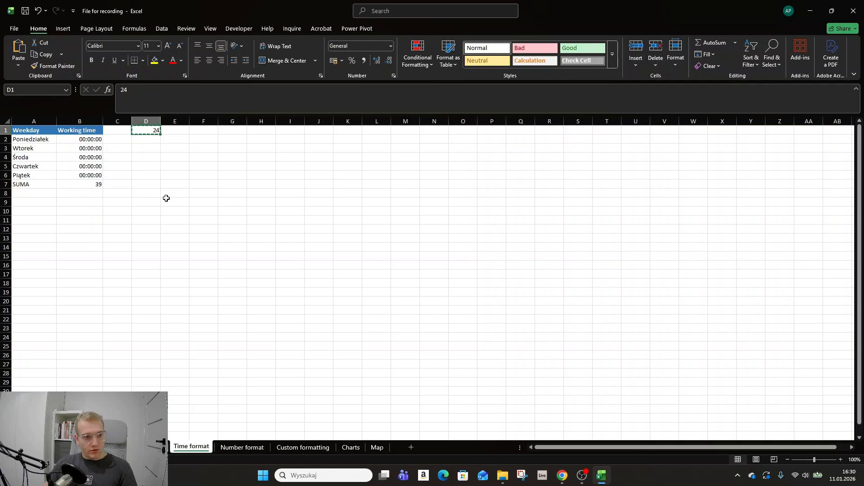
Divide the working times in B2:B6 by the copied value using Paste Special with the Divide operation
drag(91, 141, 89, 174)
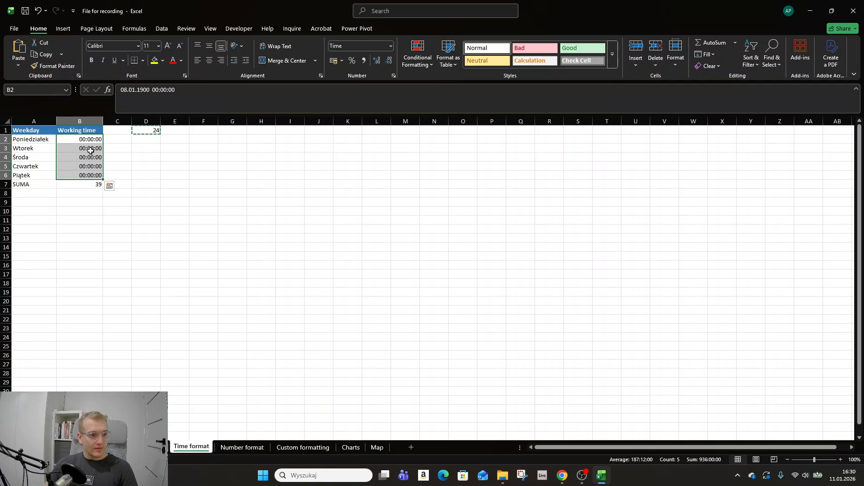
right_click(89, 158)
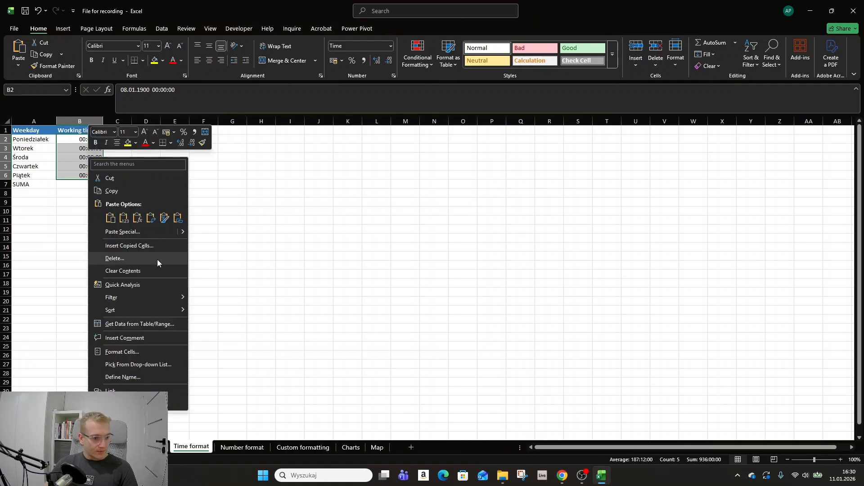
click(165, 234)
click(182, 279)
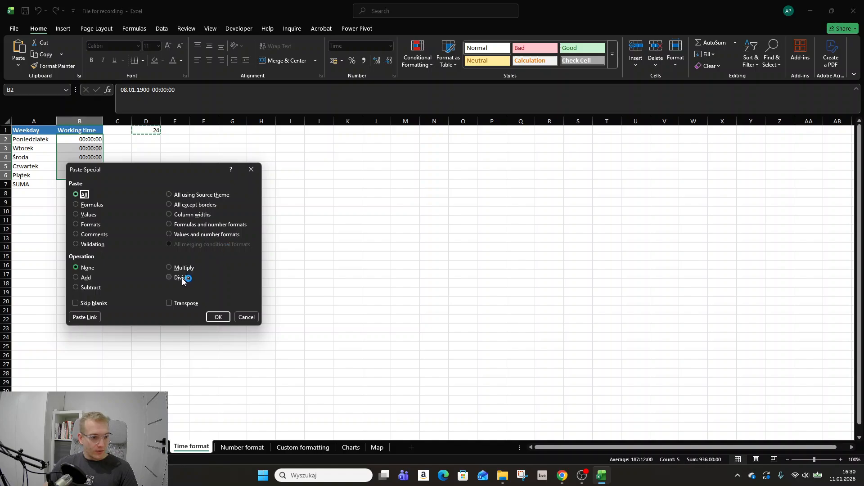
drag(121, 166, 108, 203)
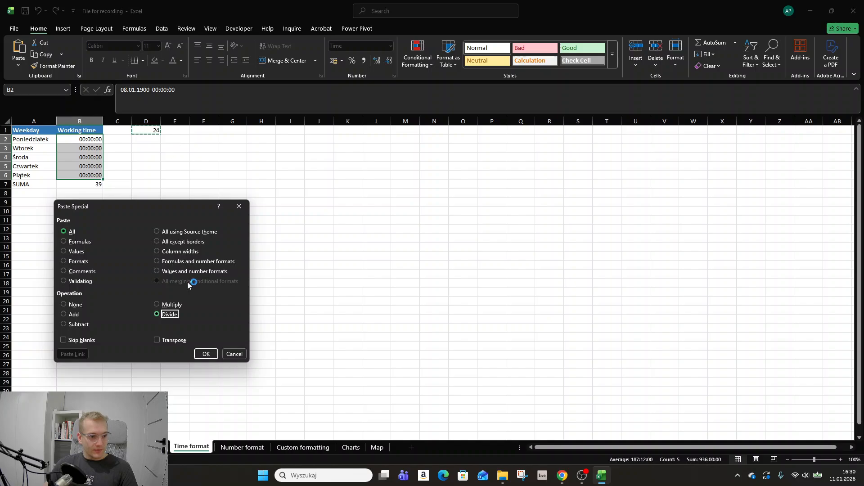
click(206, 354)
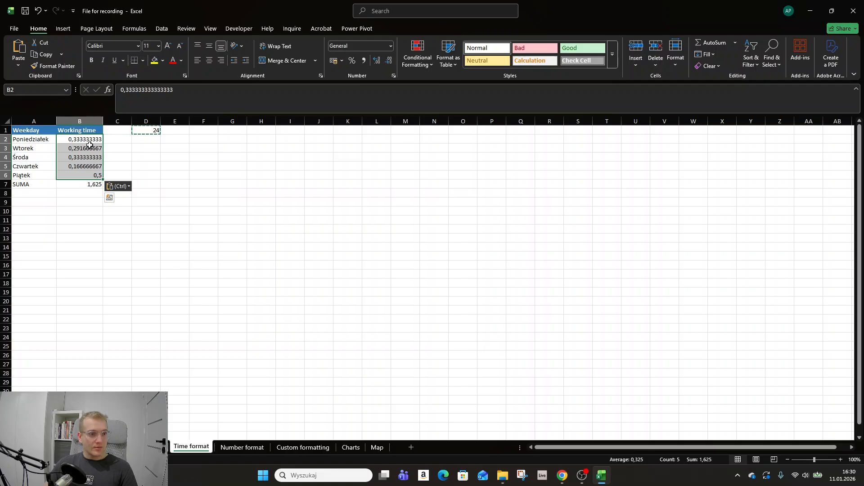
Format the divided working times in B2:B6 as Time
click(391, 46)
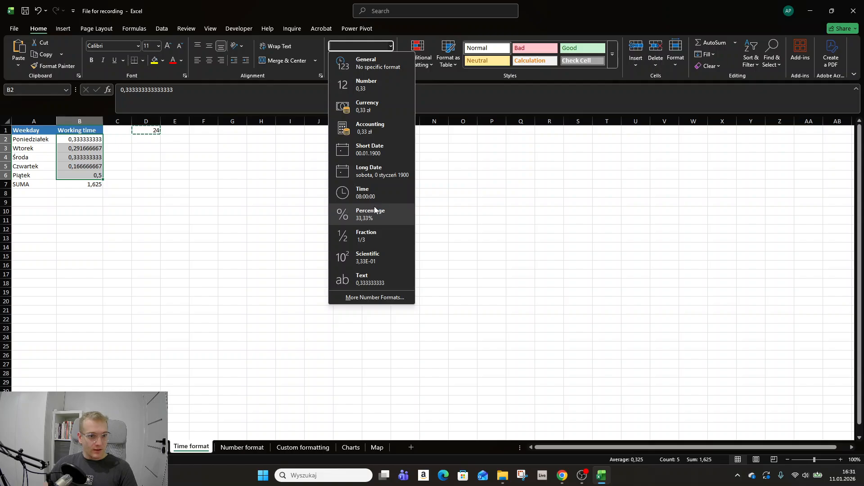
click(365, 193)
drag(89, 139, 90, 174)
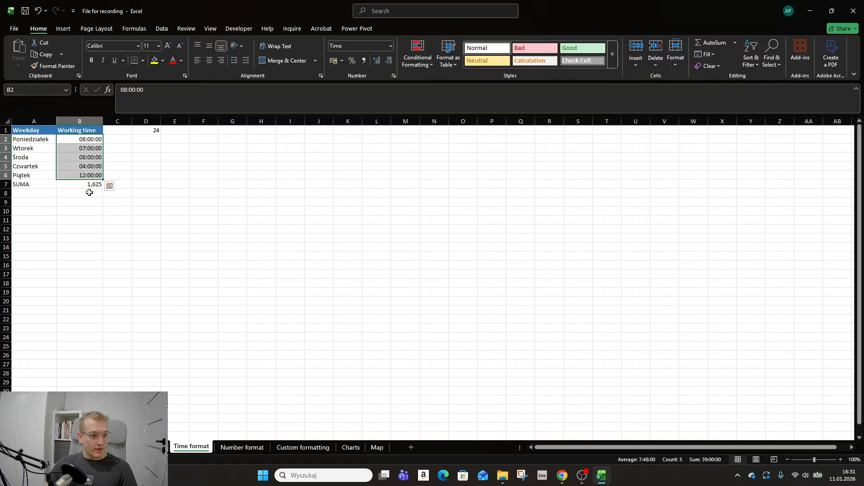
Apply the standard Time format to the SUMA total in cell B7
click(83, 185)
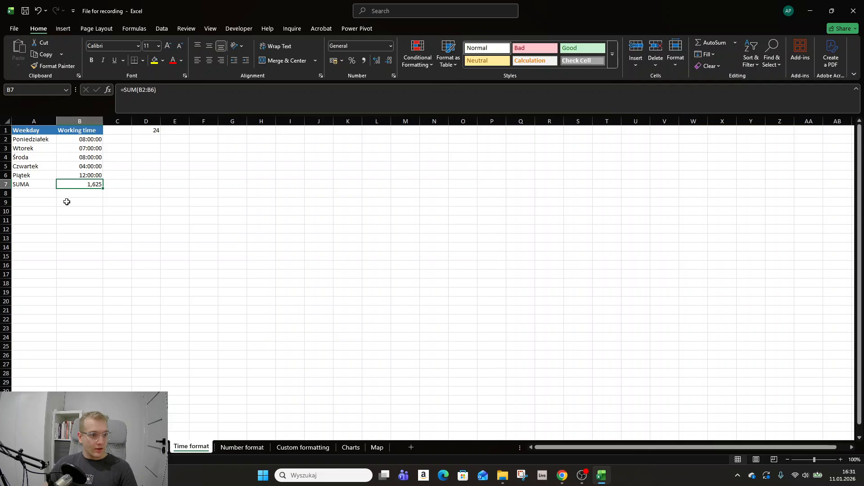
click(394, 76)
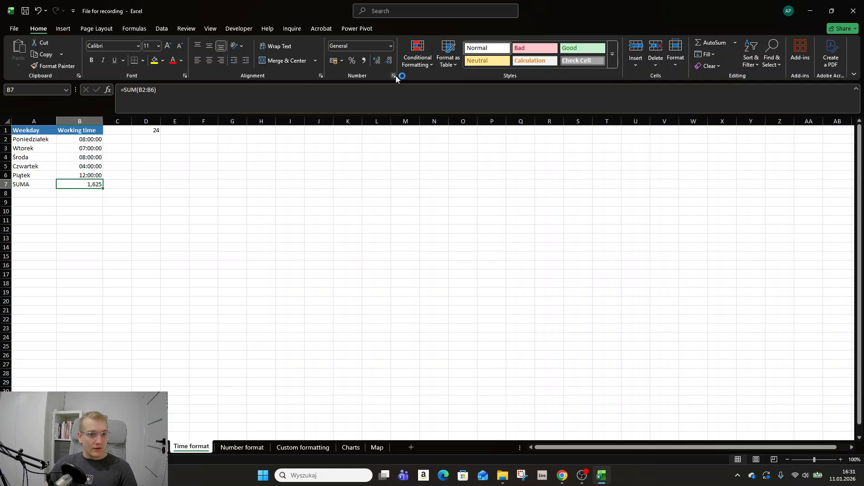
click(390, 46)
click(364, 193)
click(96, 201)
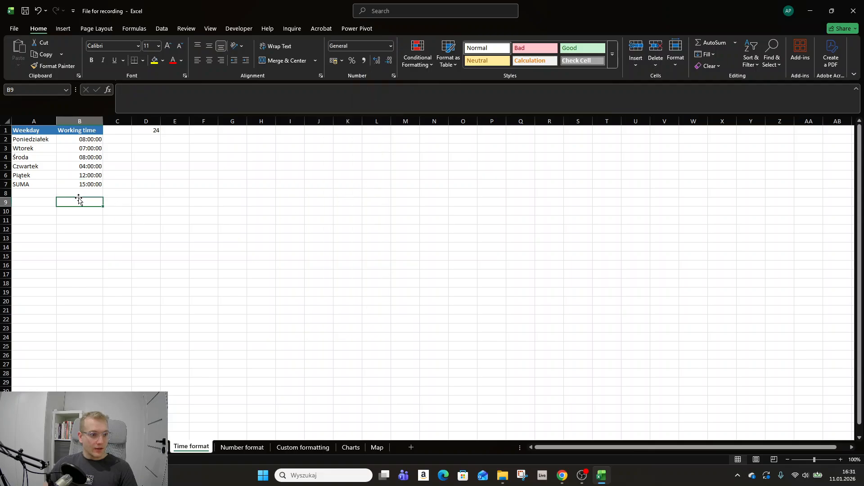
Compare the total in B7 with the times in B2:B6 and give B7 the 37:30:55 time type
click(65, 182)
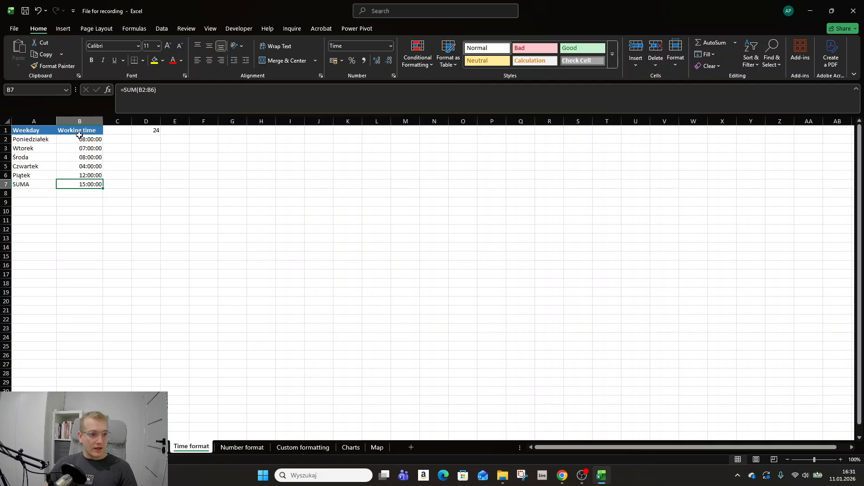
drag(79, 135, 74, 175)
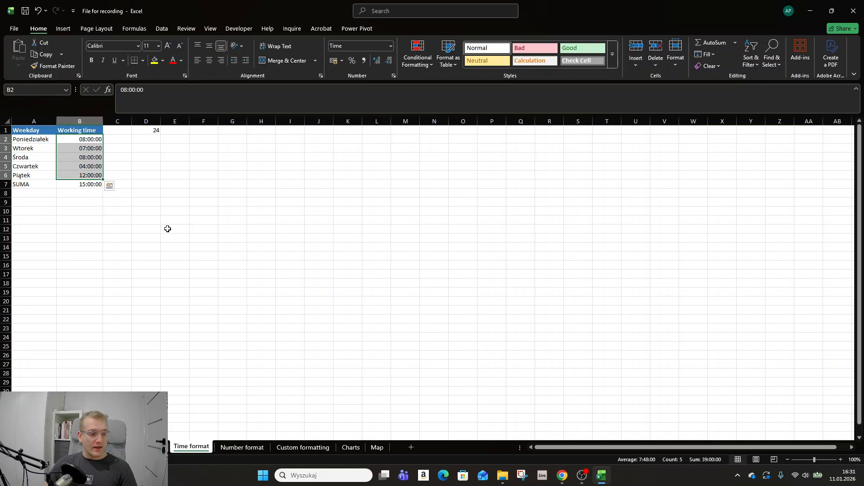
click(84, 185)
click(393, 75)
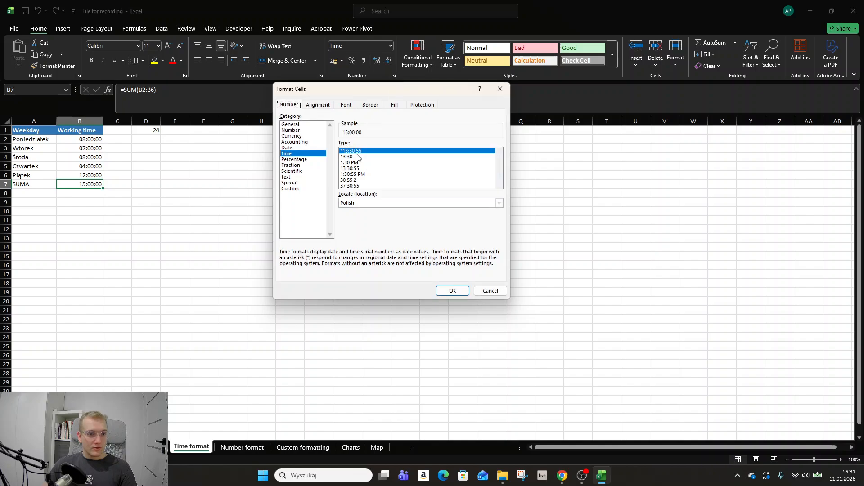
click(356, 186)
click(452, 291)
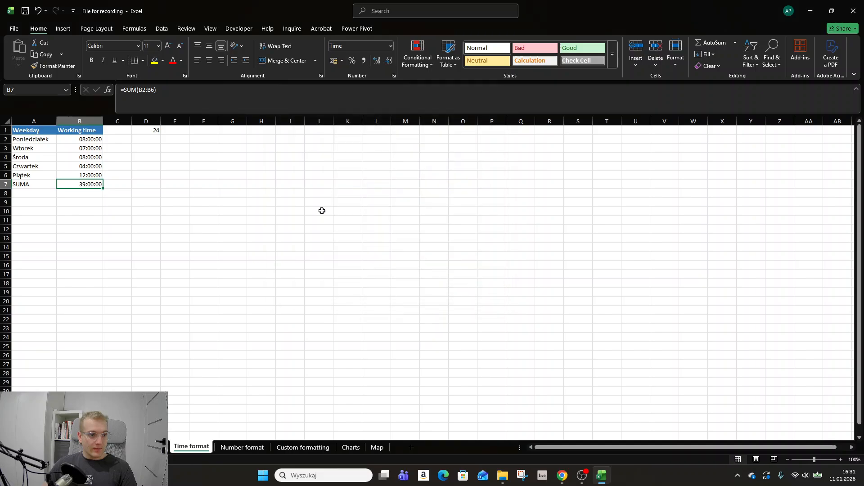
Change the number format of the total in B7 to the custom code gg:mm:ss
click(394, 76)
click(302, 189)
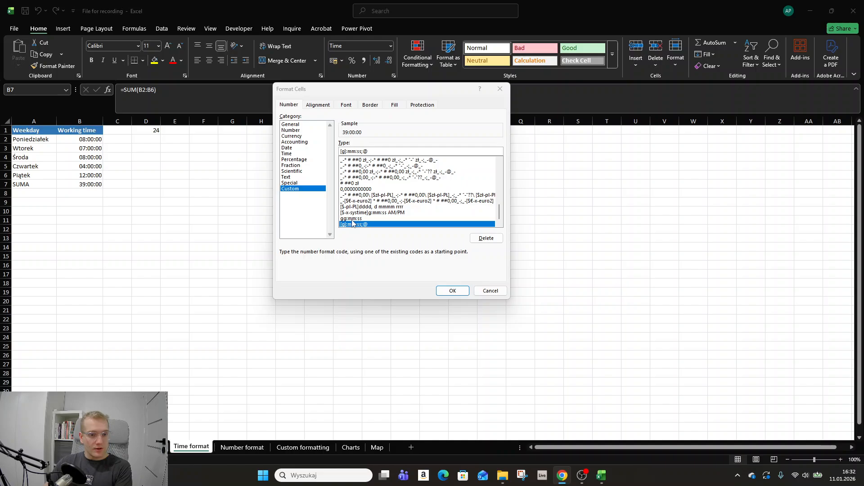
click(350, 219)
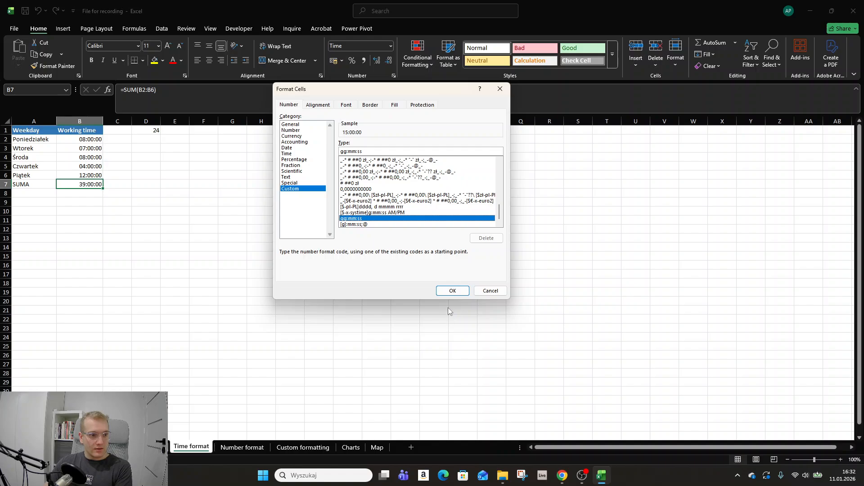
click(452, 290)
click(86, 200)
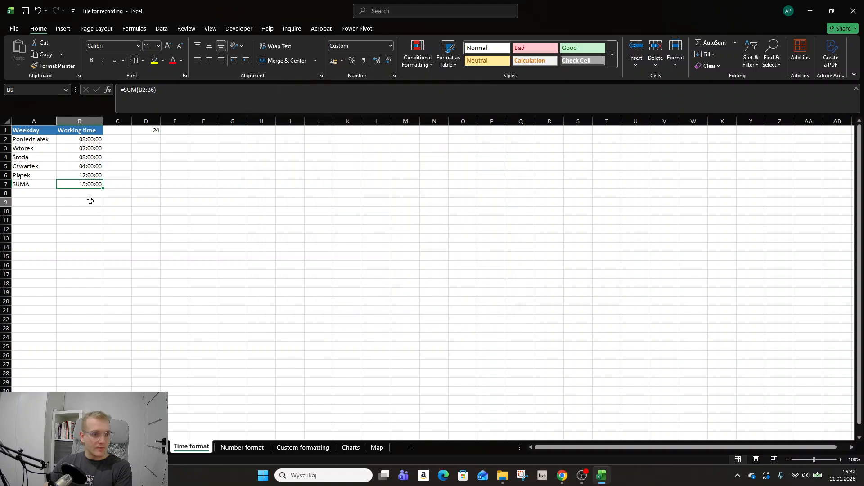
click(65, 185)
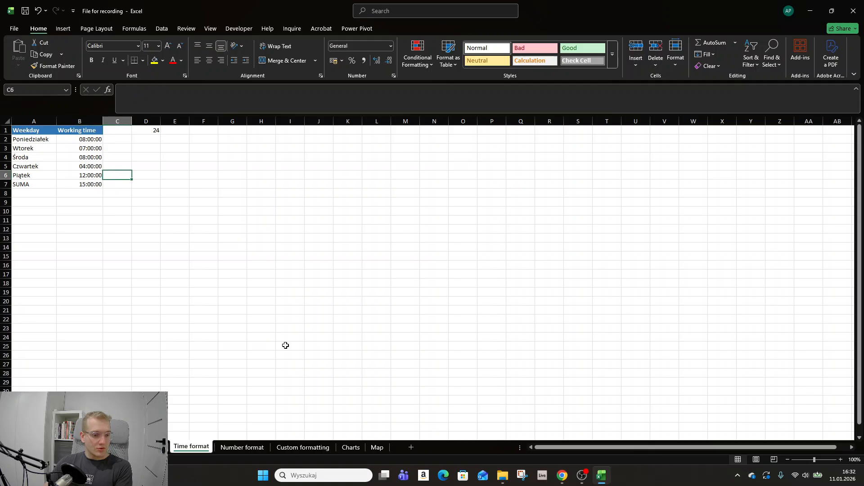
On the Number format sheet, format B2:B3 as Number with the 1000 separator and 2 decimal places
click(245, 447)
click(132, 145)
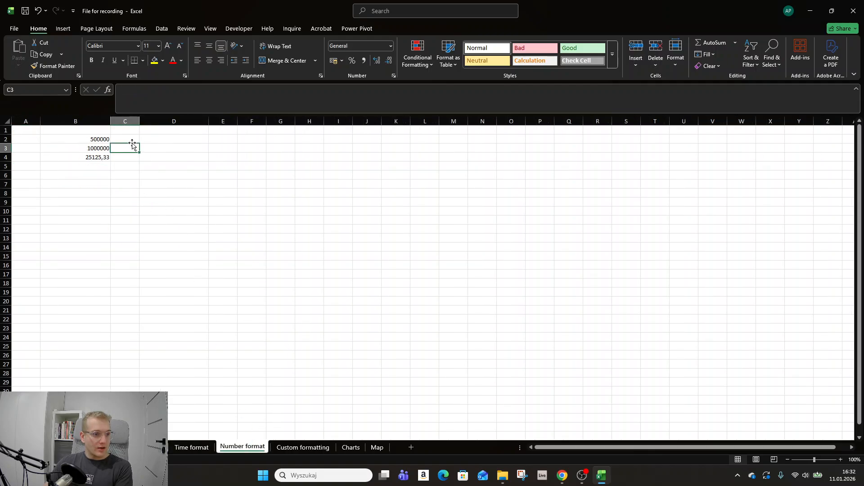
drag(90, 136, 90, 149)
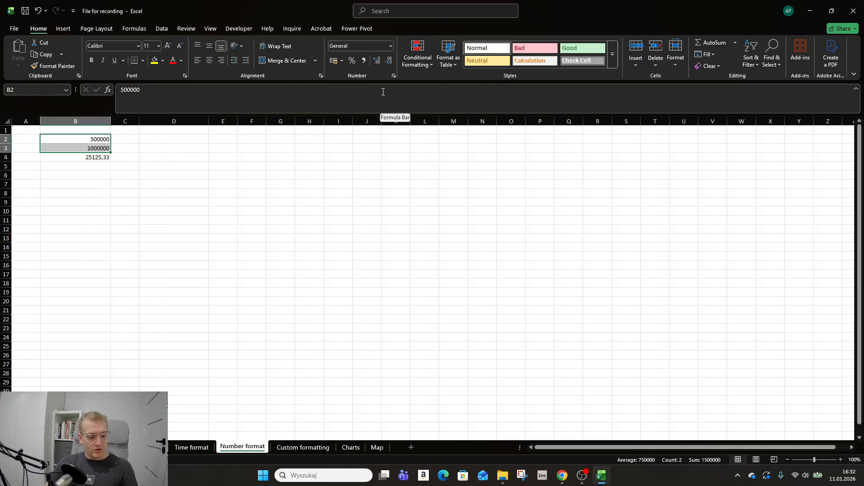
key(ctrl+1)
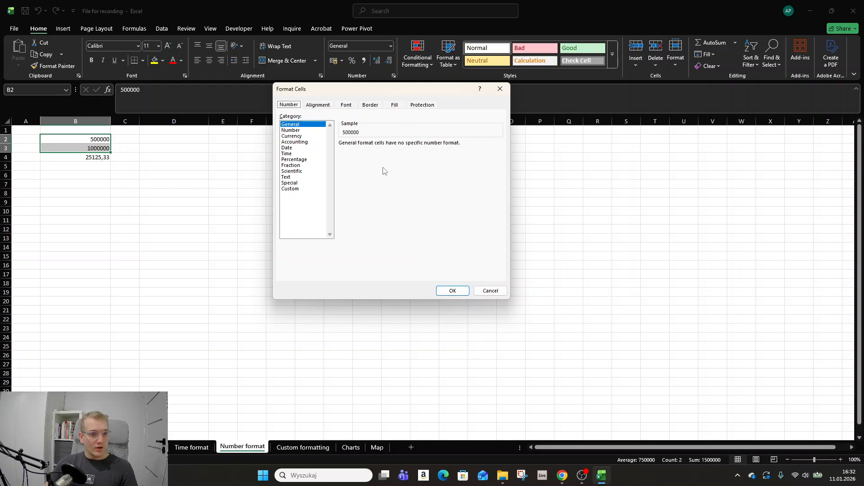
click(303, 130)
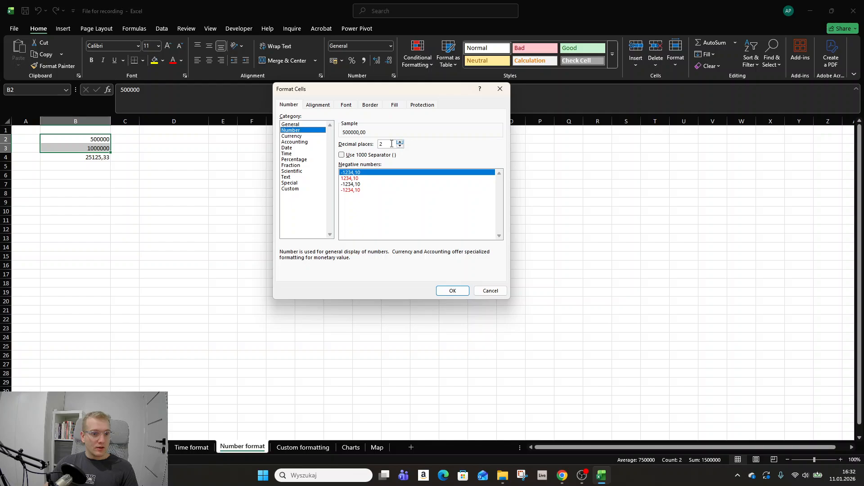
click(356, 155)
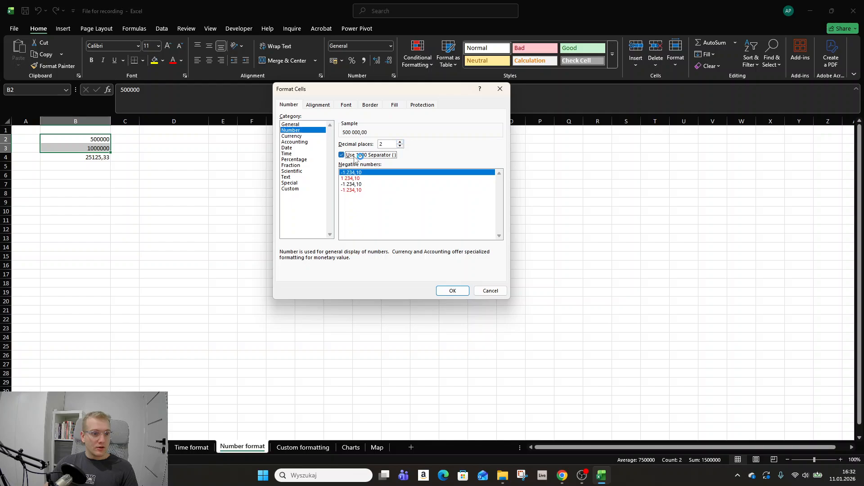
click(452, 291)
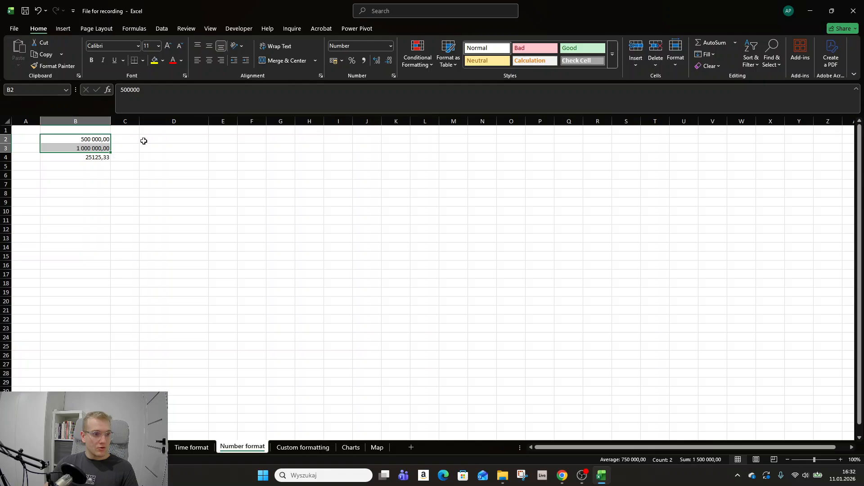
Reduce the decimal places of the numbers in B2:B3 to 0
key(ctrl+1)
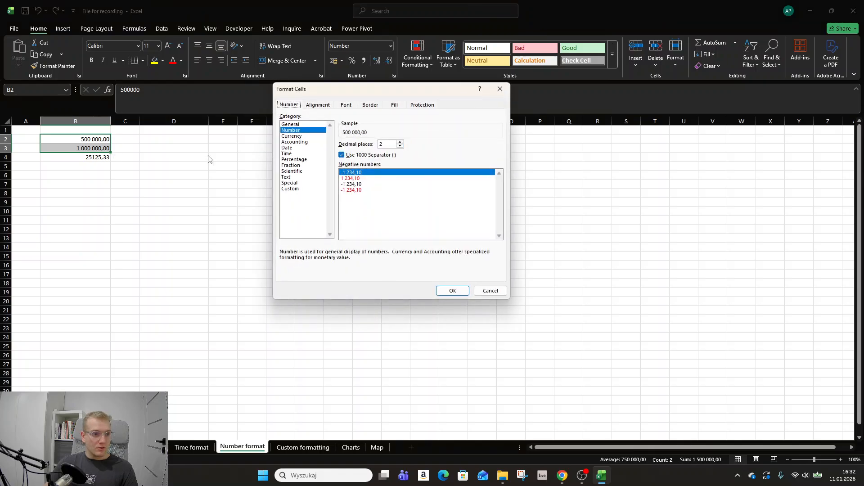
click(400, 146)
click(400, 145)
click(452, 291)
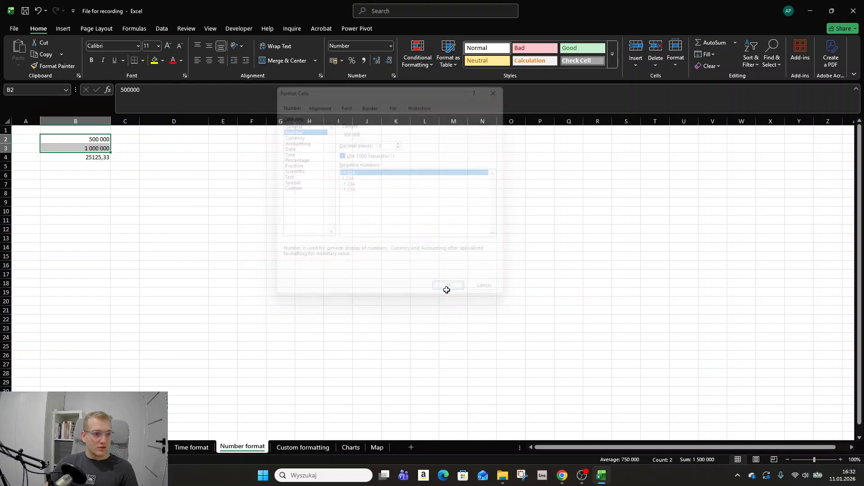
click(125, 166)
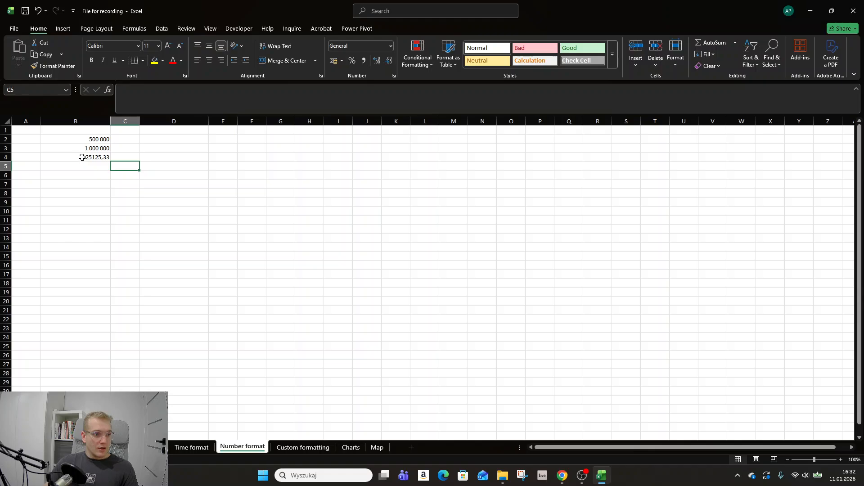
Check the full value stored in B4, highlighting its decimal digits without changing it
click(81, 158)
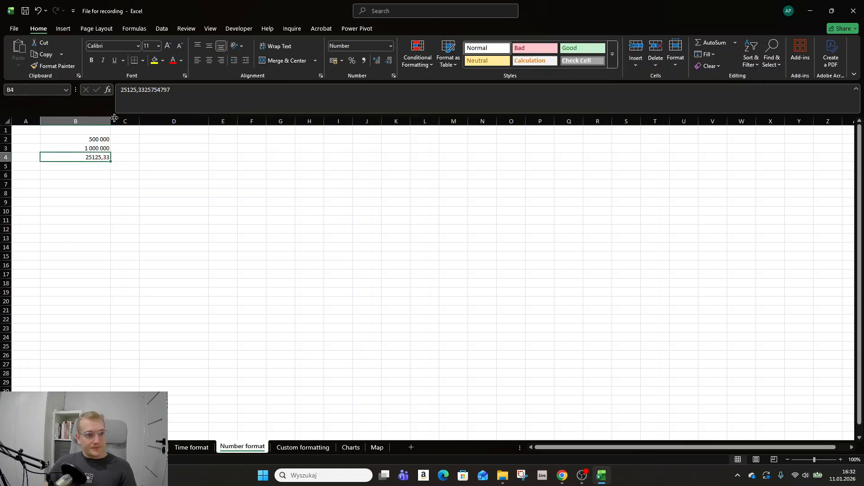
drag(139, 92, 178, 99)
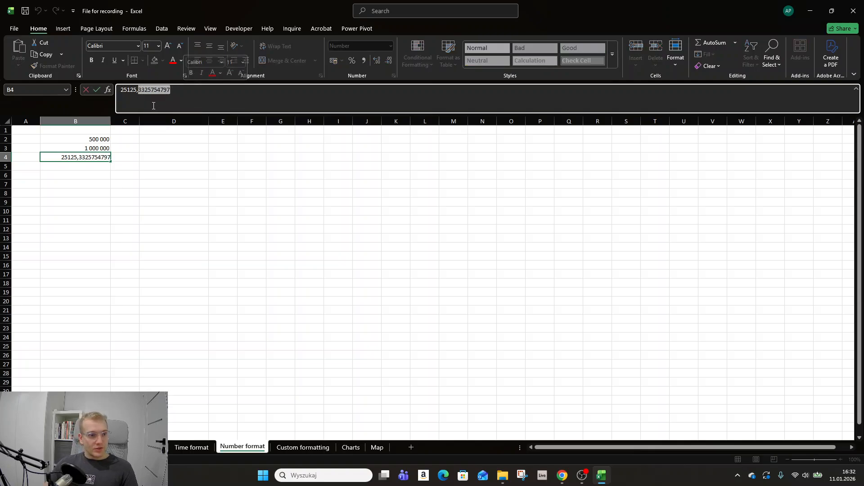
key(Escape)
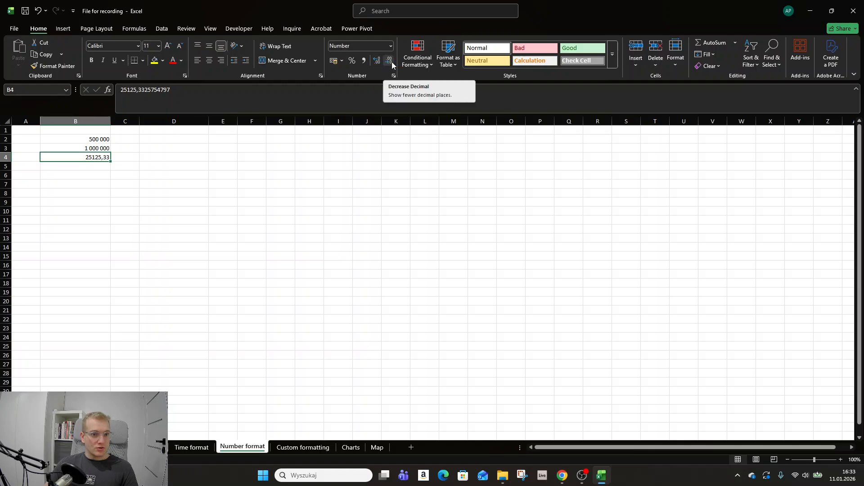
Show more decimal places for the number in B4, and reduce them back to 2
click(376, 62)
click(376, 61)
click(376, 62)
click(376, 62)
click(377, 62)
click(376, 61)
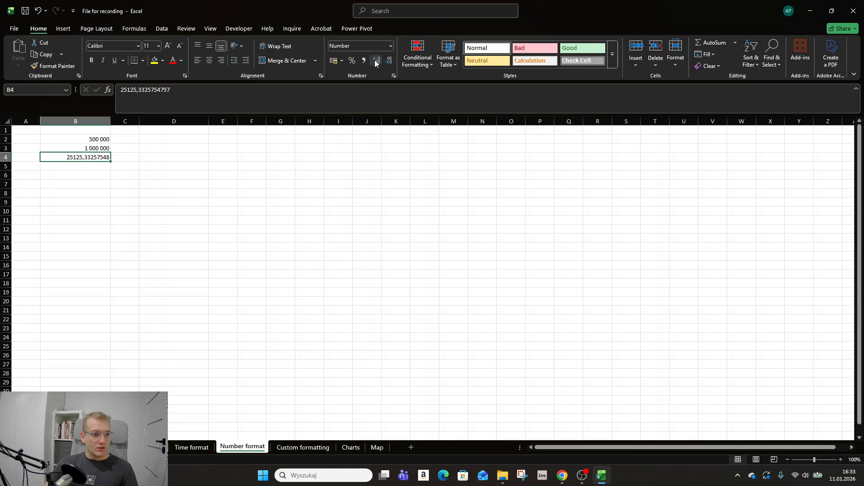
click(377, 61)
click(376, 61)
click(388, 66)
click(387, 66)
click(388, 65)
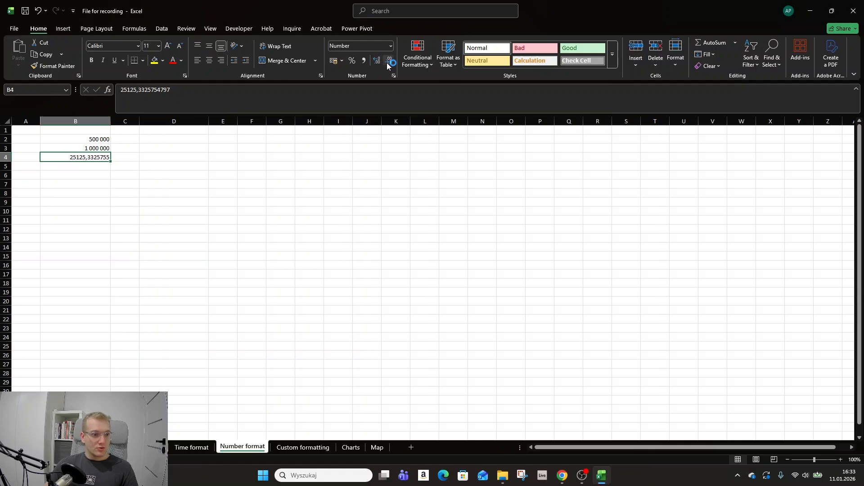
click(387, 66)
click(387, 66)
click(387, 65)
click(387, 66)
click(92, 176)
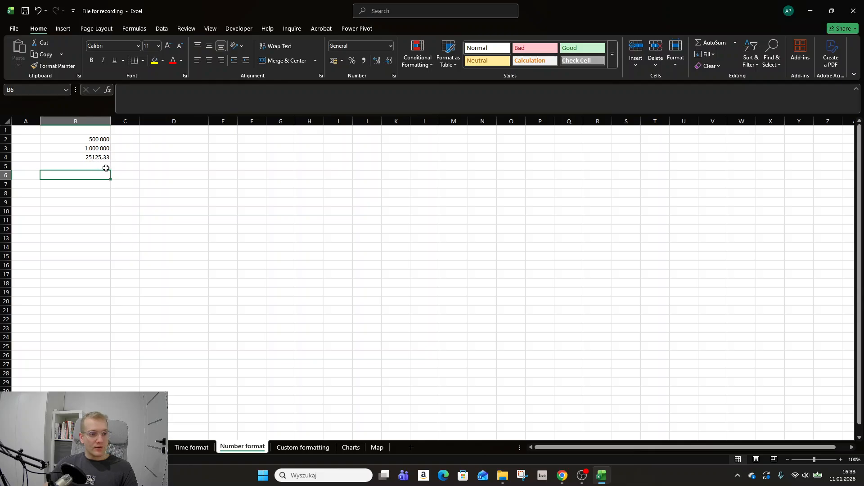
Compare the rounded display of B4 with the remaining decimal digits stored in the cell
click(107, 158)
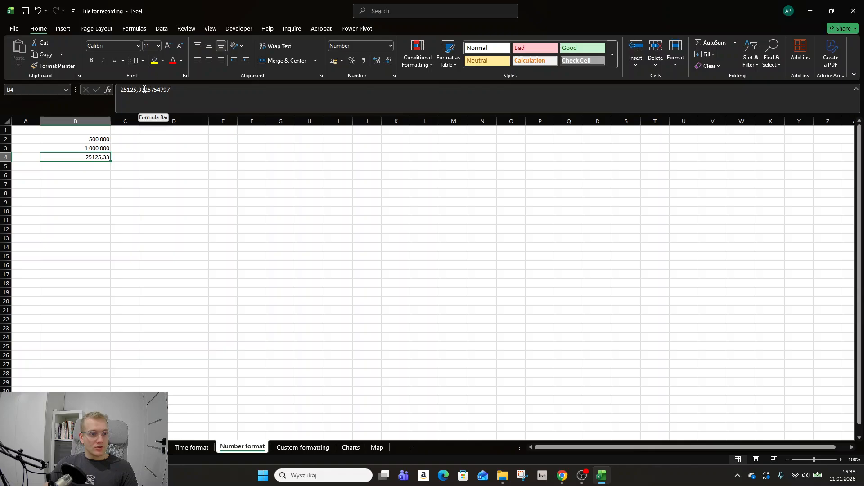
drag(144, 90, 170, 90)
key(Escape)
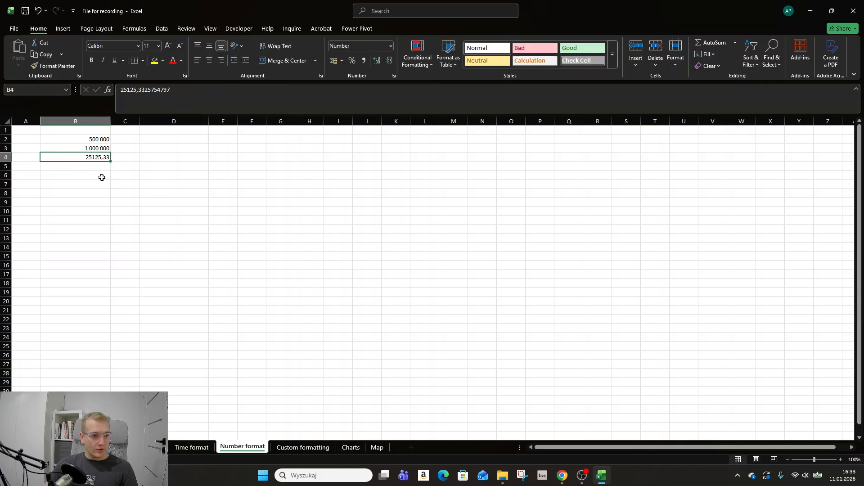
click(102, 177)
Enter =ROUND(B4;5) in B5 to round the number above to five decimal places
click(93, 166)
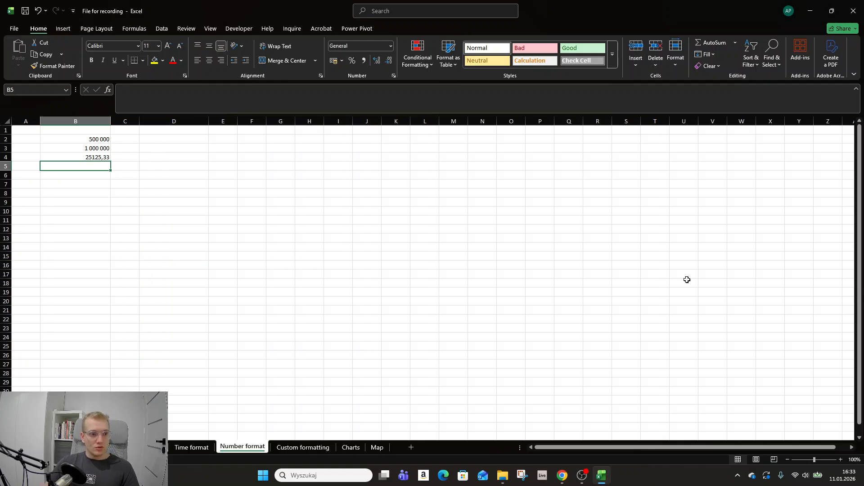
key(alt+Tab)
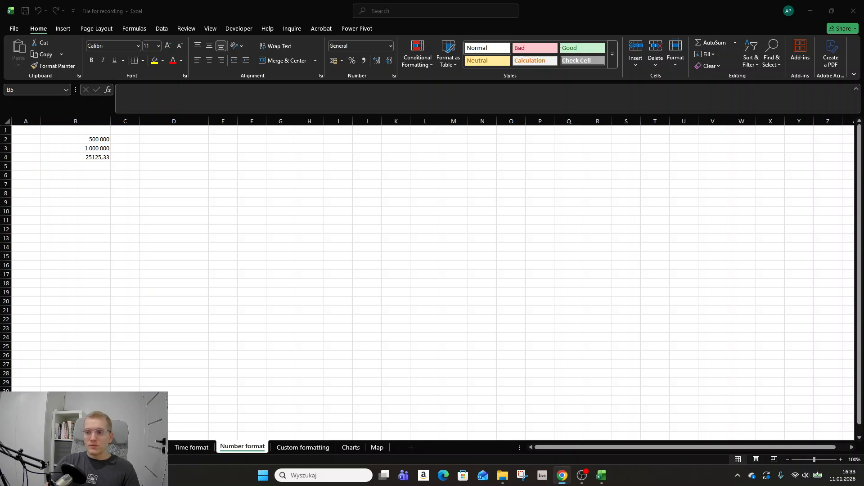
key(alt+Tab)
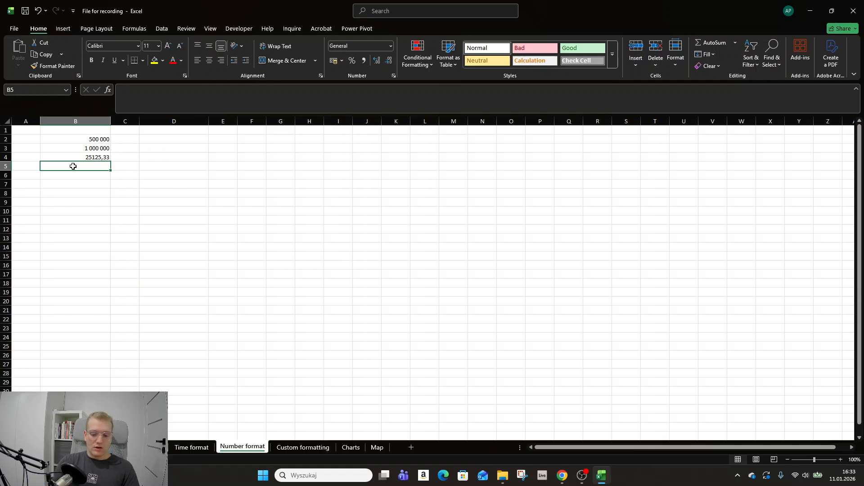
text(=round)
key(Tab)
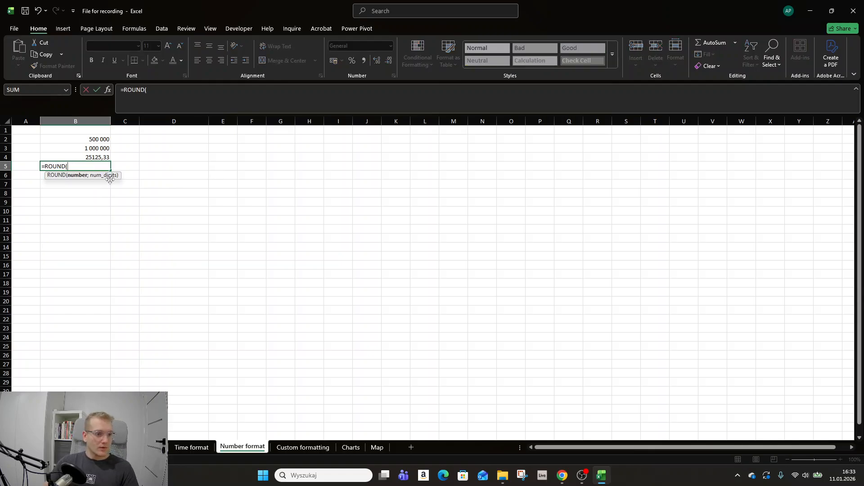
click(95, 157)
click(170, 91)
text(;5)
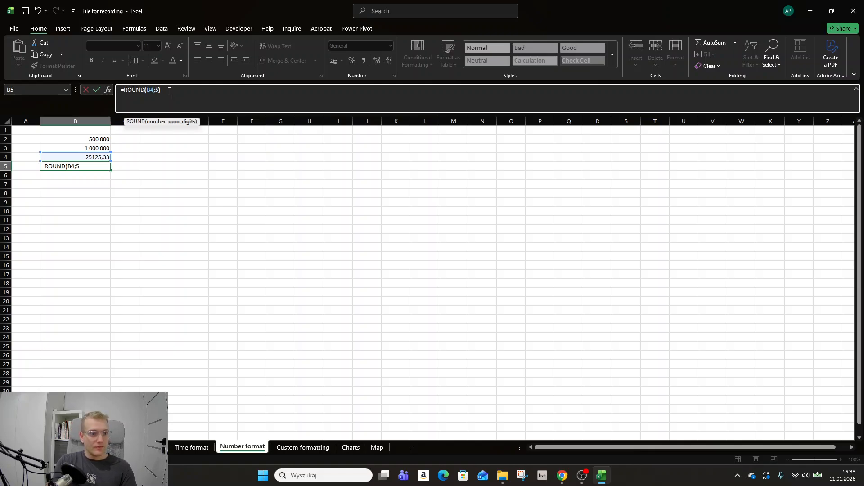
key(Return)
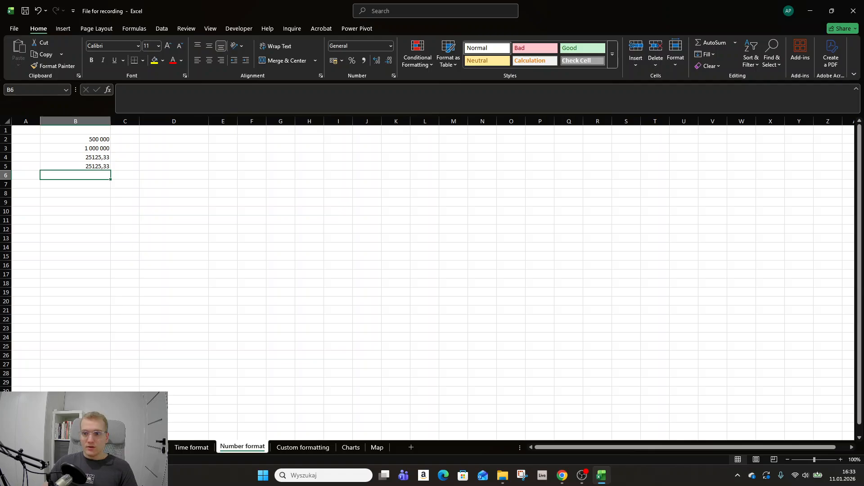
key(alt+Tab)
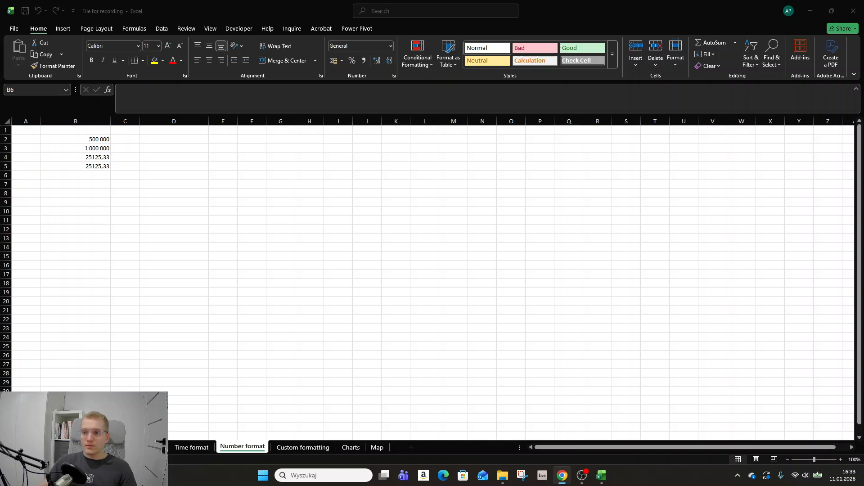
Set the Number format of the rounded result in B5 to 5 decimal places
click(94, 167)
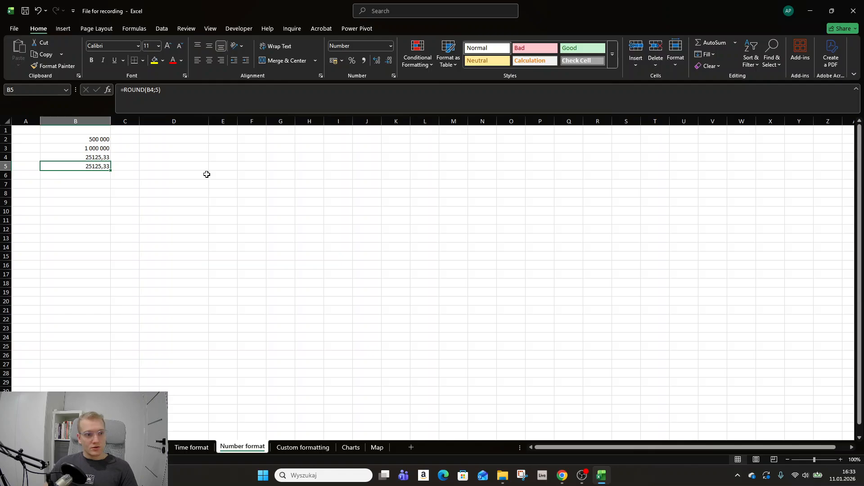
click(394, 76)
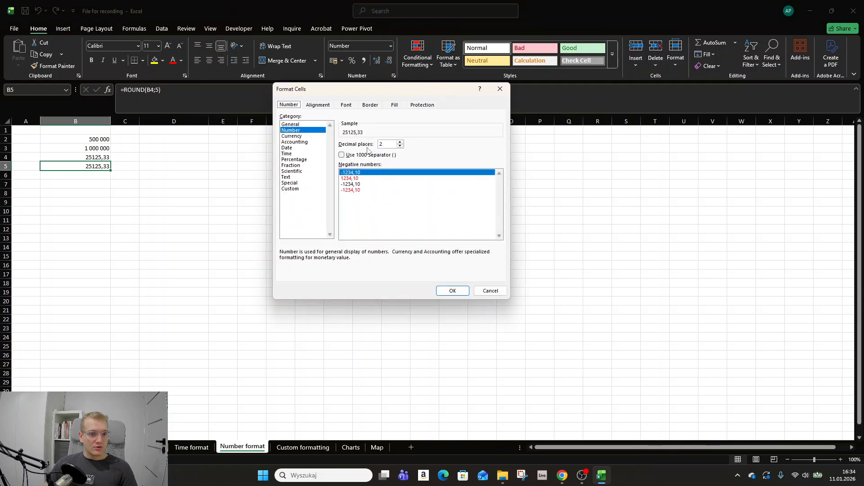
click(399, 142)
click(400, 142)
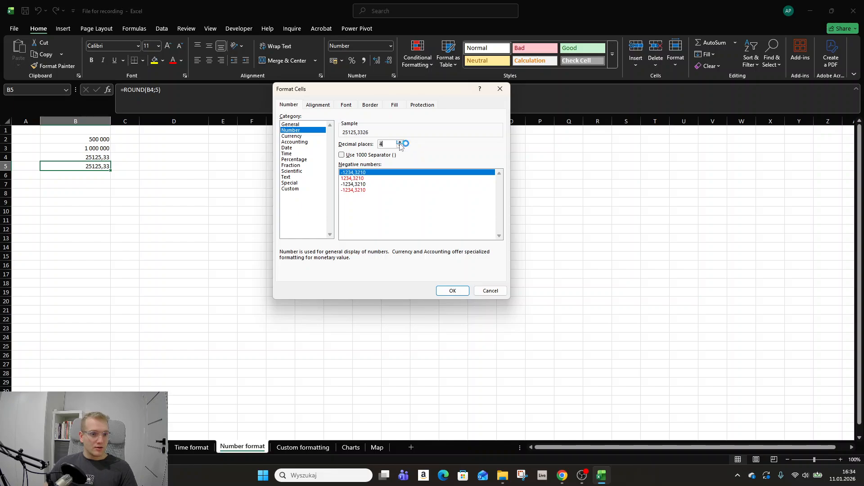
click(400, 142)
click(451, 290)
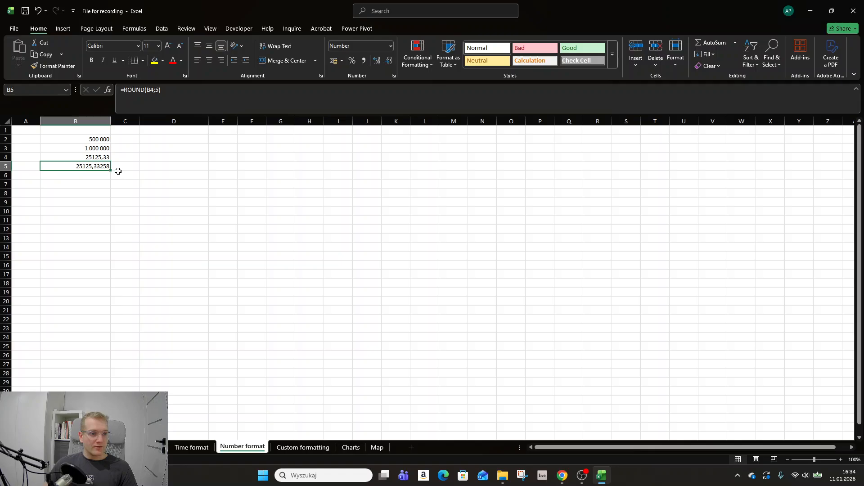
Try other decimal place settings for B5 in its number format, ending back at 5
click(392, 76)
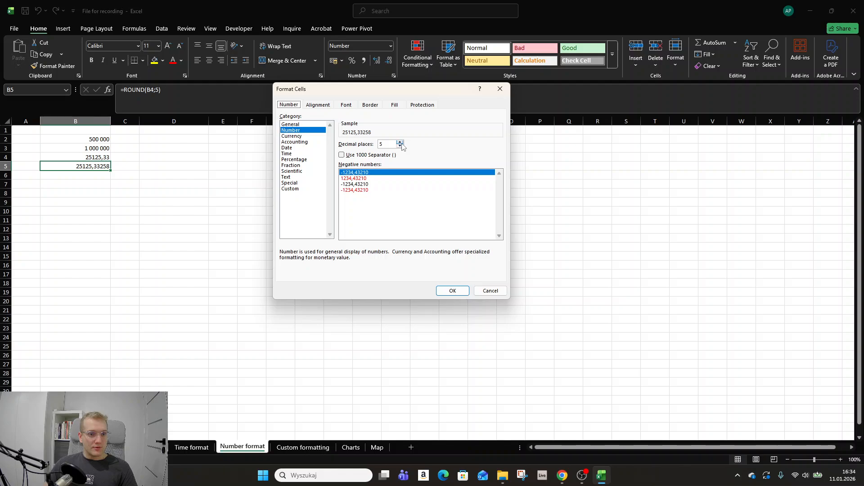
click(400, 141)
click(400, 142)
click(400, 146)
click(400, 146)
click(452, 290)
Compare the stored content of B4 with the rounding formula in B5
click(101, 174)
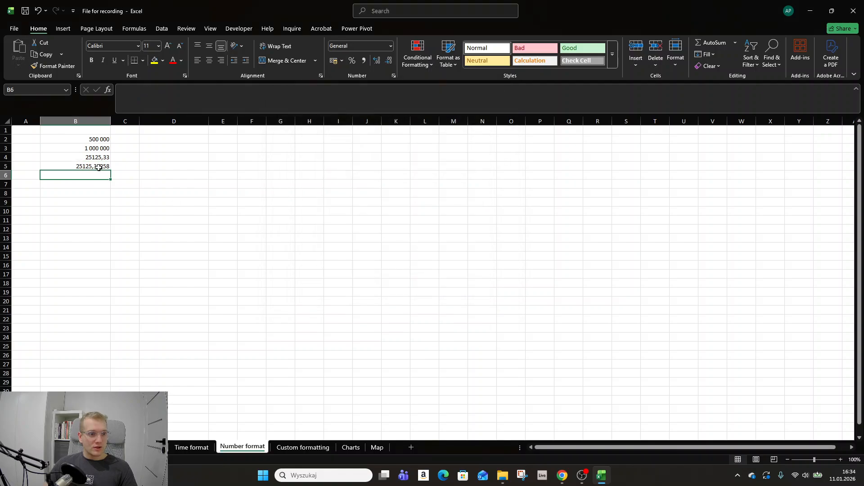
click(104, 167)
click(106, 158)
click(104, 168)
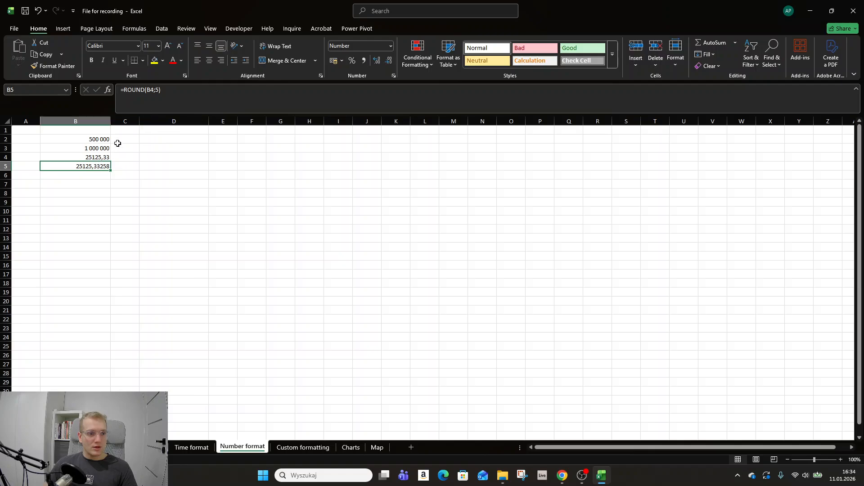
click(106, 158)
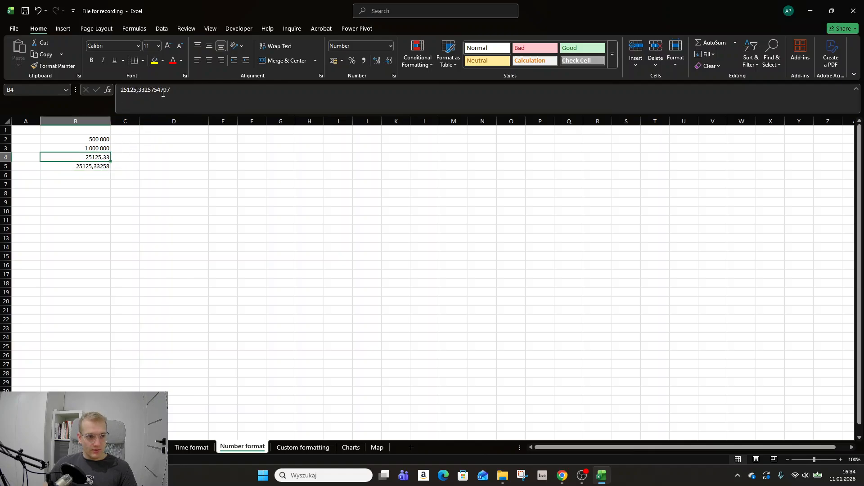
click(96, 165)
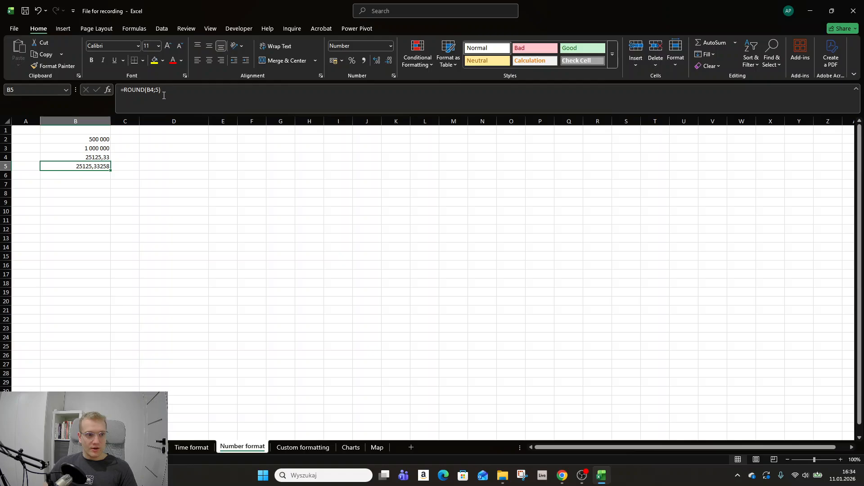
Go to the Custom formatting sheet and look over the number format categories for empty cell B5
click(315, 447)
click(138, 222)
click(68, 166)
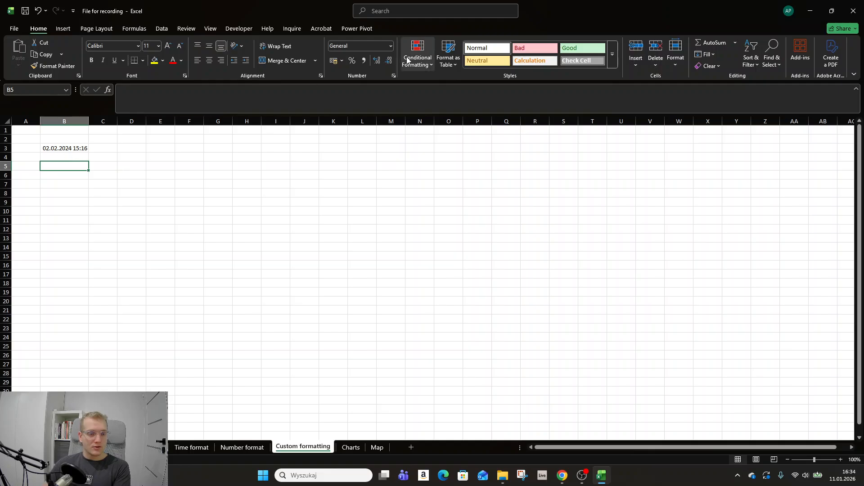
click(394, 75)
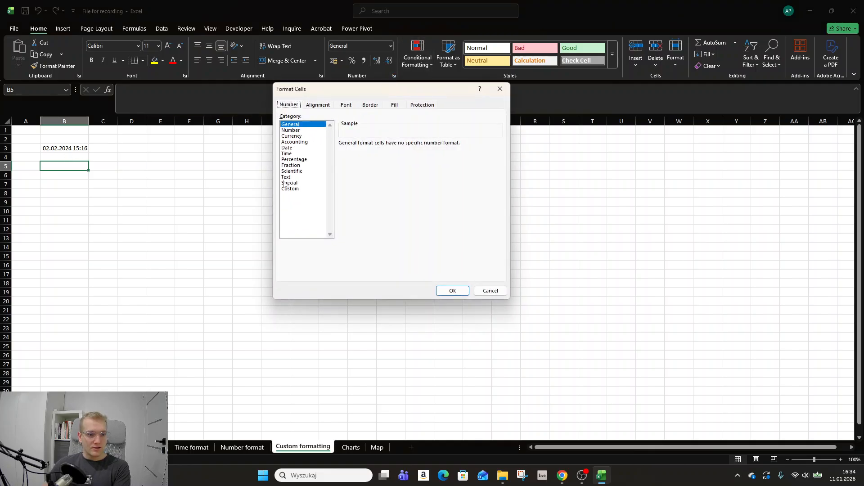
click(500, 90)
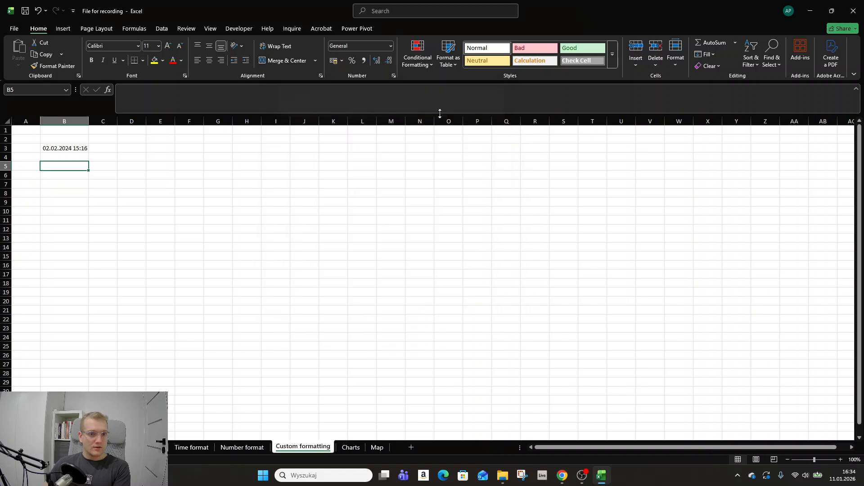
Review the preset number formats offered for the date and time in B3
click(69, 146)
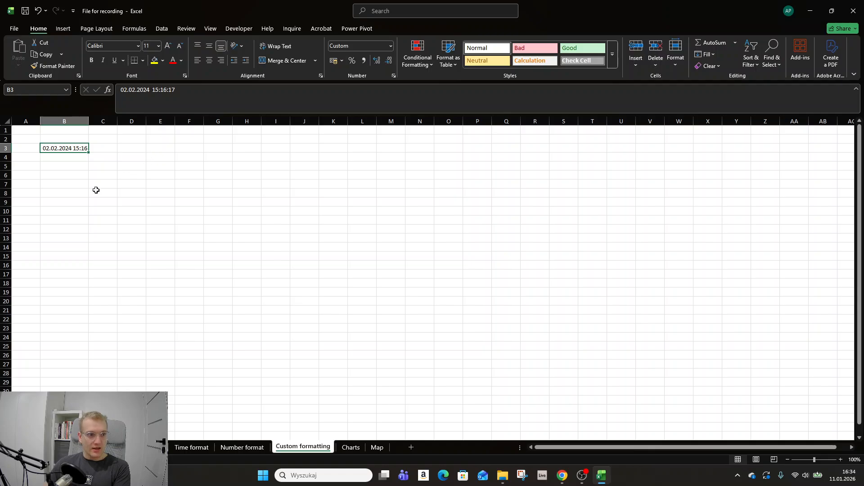
click(391, 49)
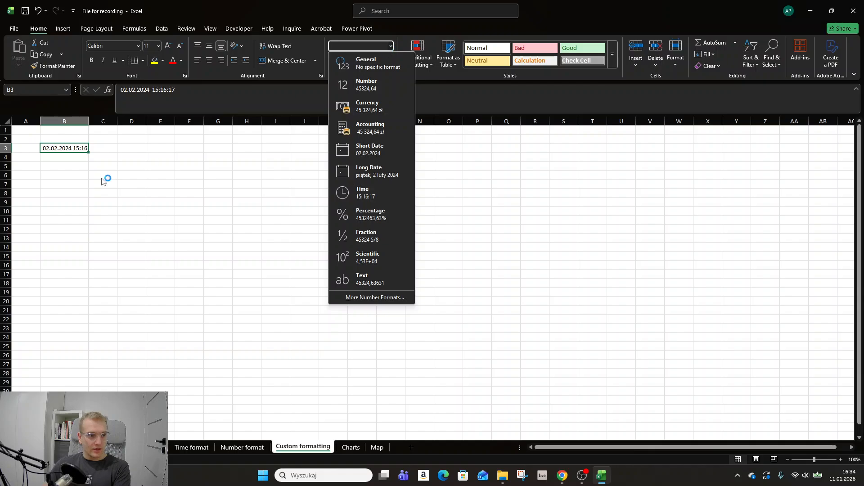
click(90, 167)
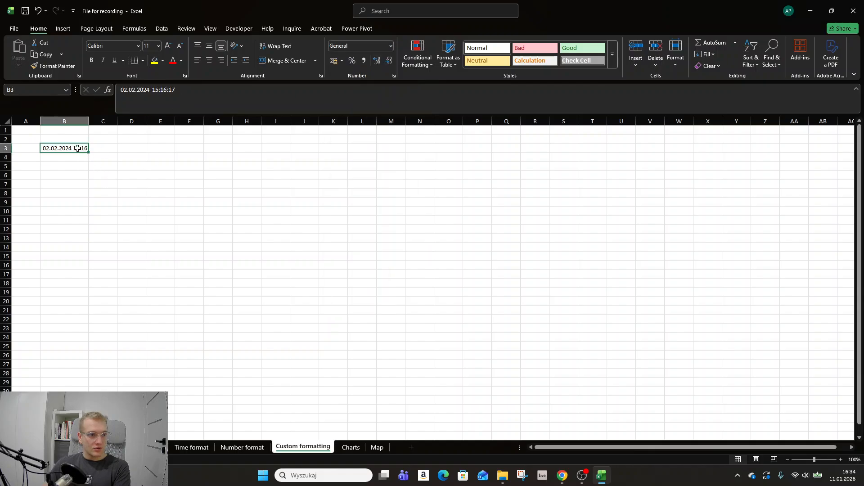
Give the date and time in B3 the custom number format dd.mm.rrrr gg:mm:s to show seconds
click(394, 77)
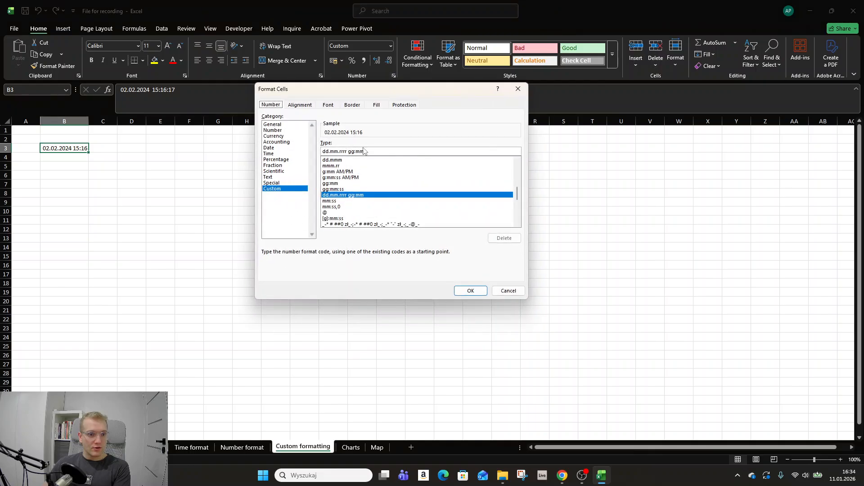
click(383, 151)
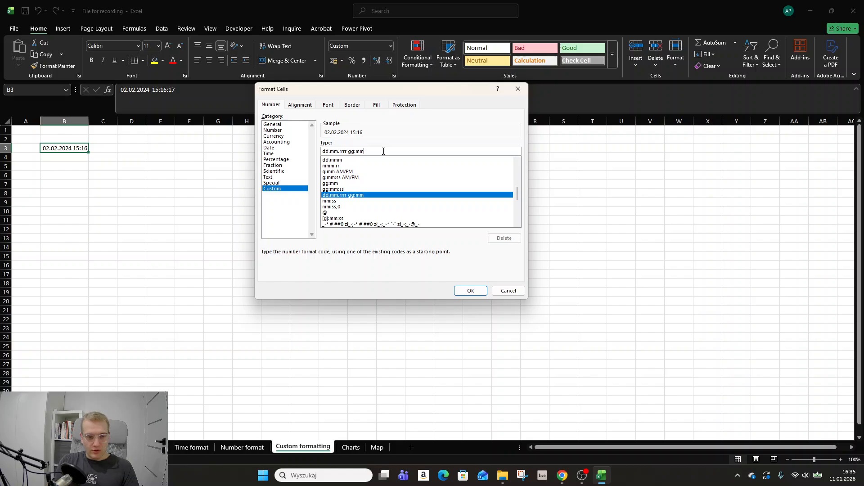
key(alt+Tab)
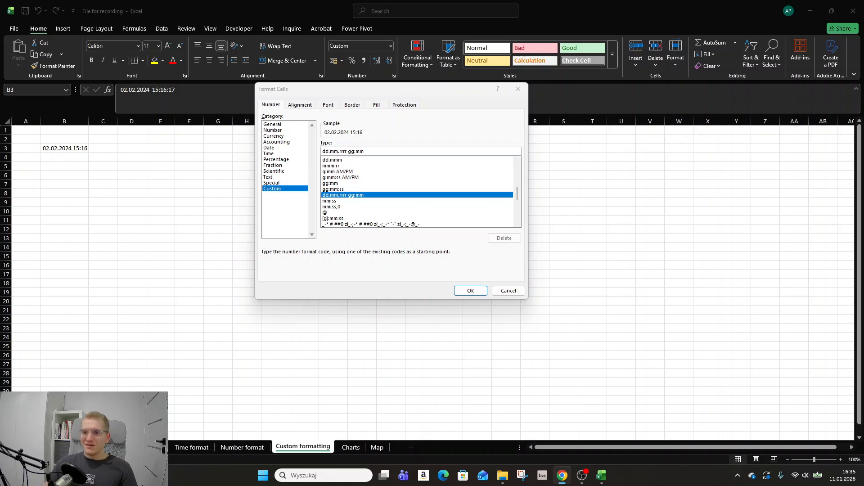
click(388, 151)
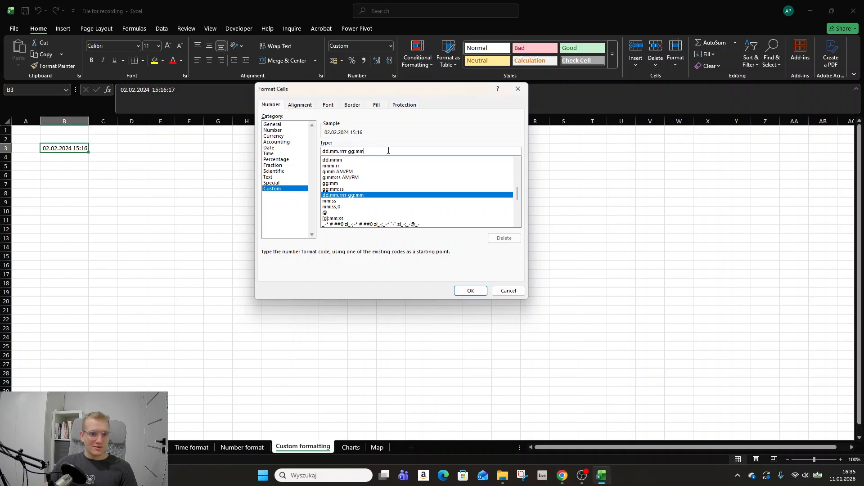
text(:s)
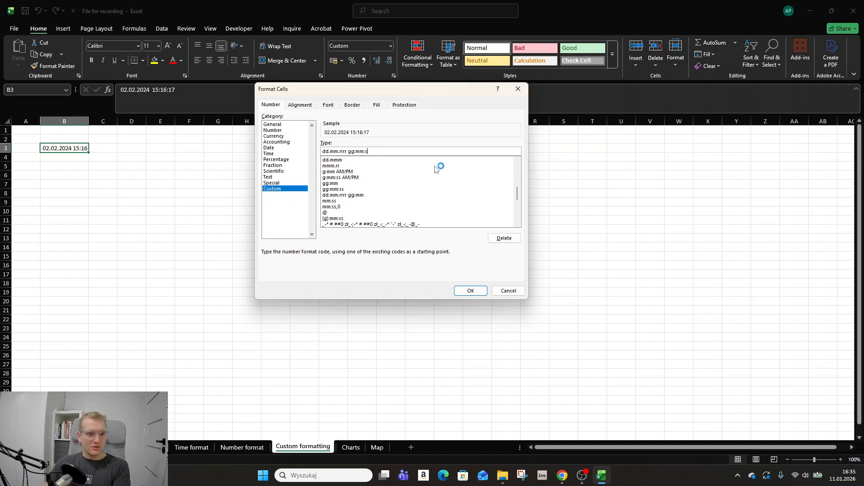
click(479, 292)
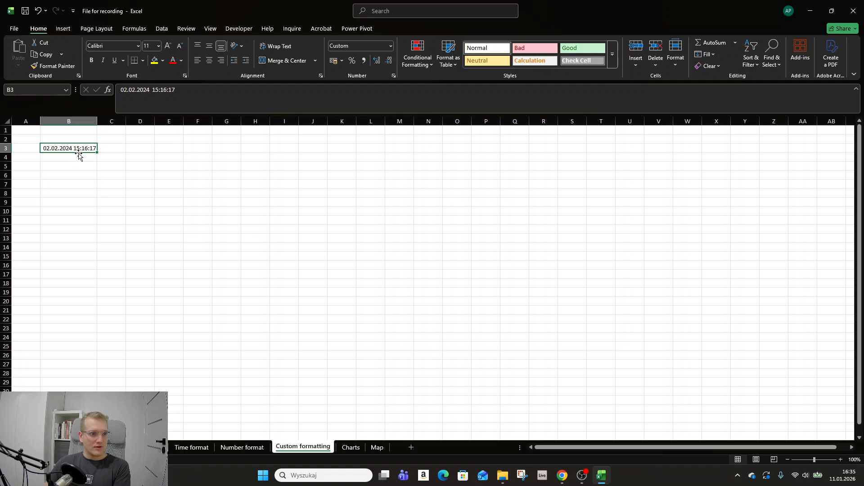
Try extra day codes in B3's custom format, ending with ddd dd.mm.rrrr gg:mm:s to put the short weekday before the date
click(393, 76)
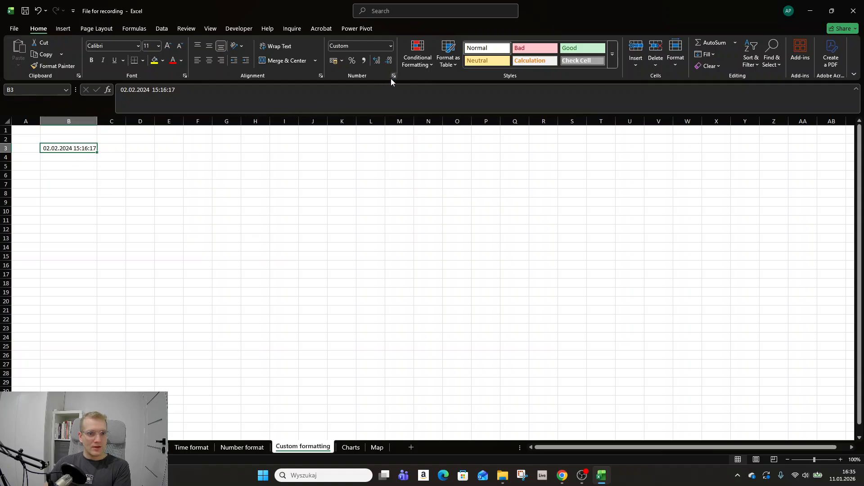
click(325, 151)
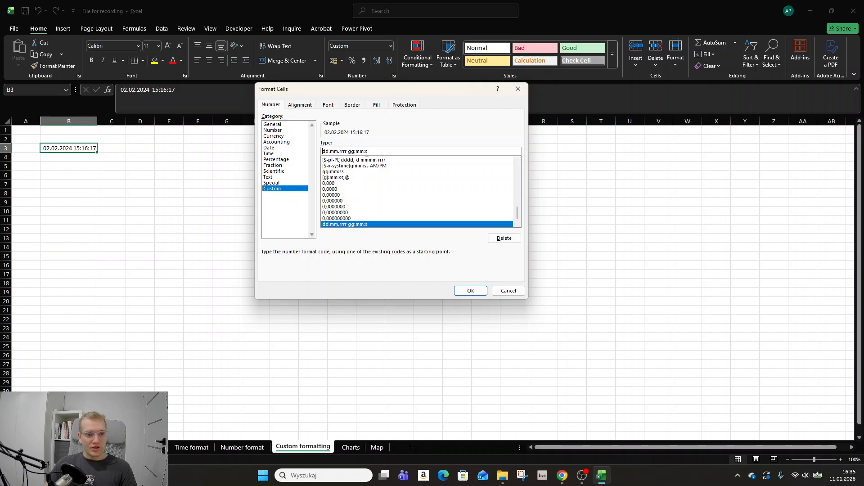
text(d)
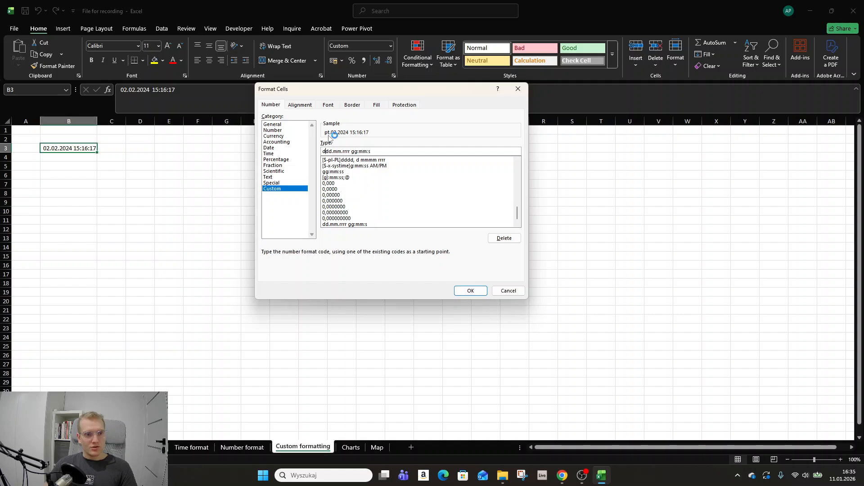
text(d)
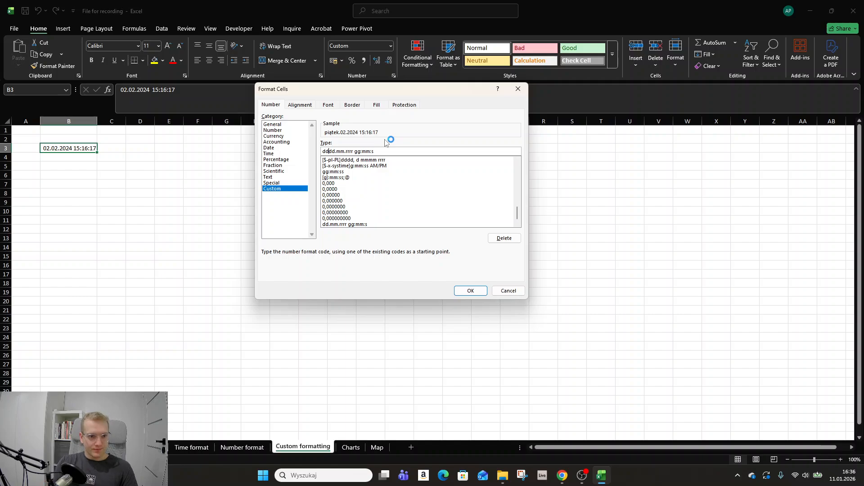
key(BackSpace)
key(BackSpace)
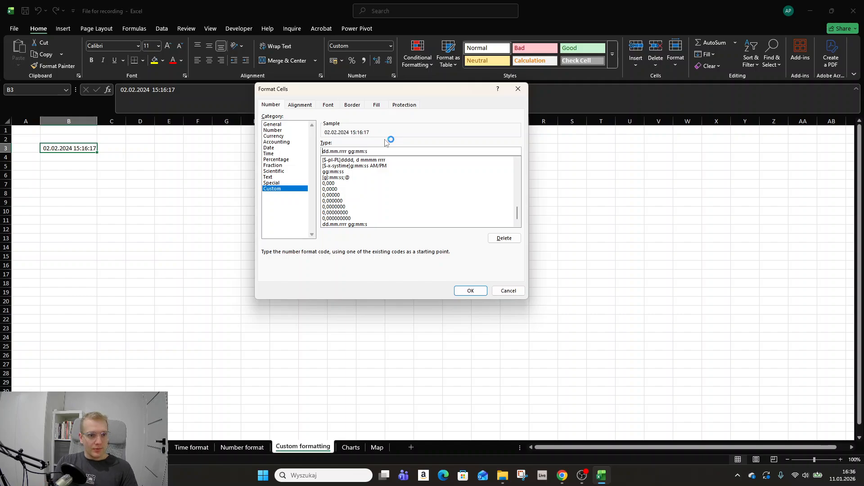
text(ddd)
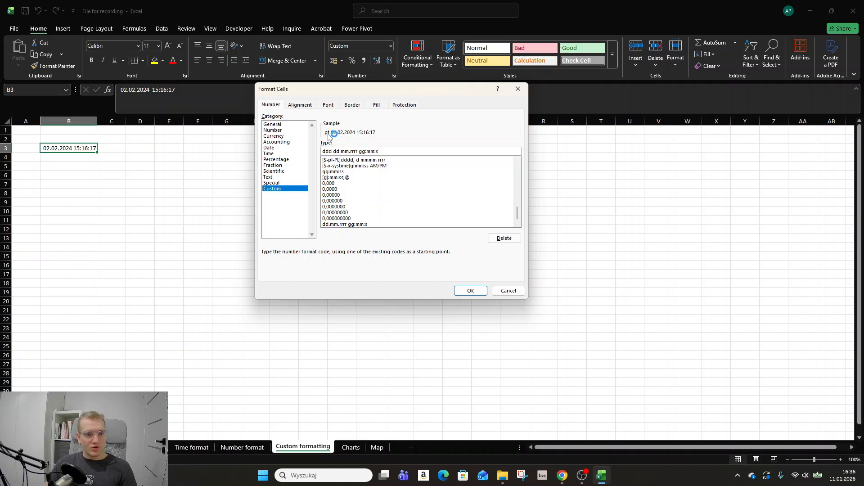
click(468, 290)
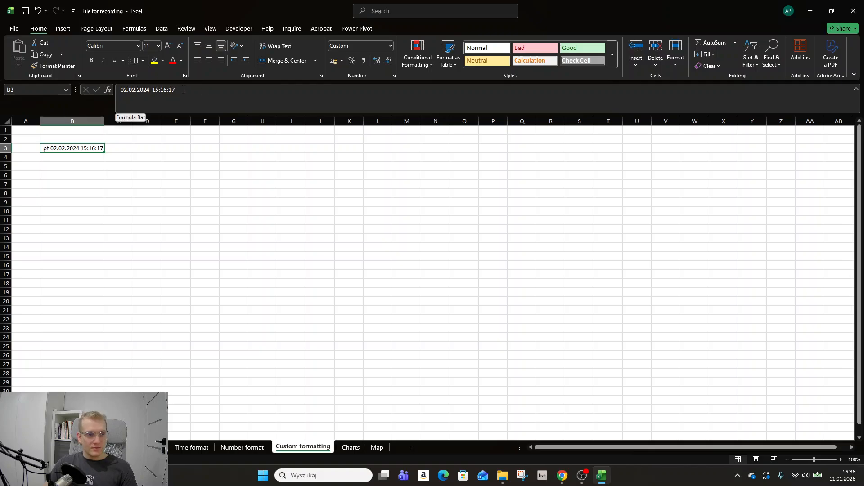
Inspect the stored date and time of B3 behind its custom format
drag(184, 90, 93, 92)
key(Escape)
Go to the Charts sheet and look over the Sales 2025 values in B2:B6 and the chart areas
click(354, 448)
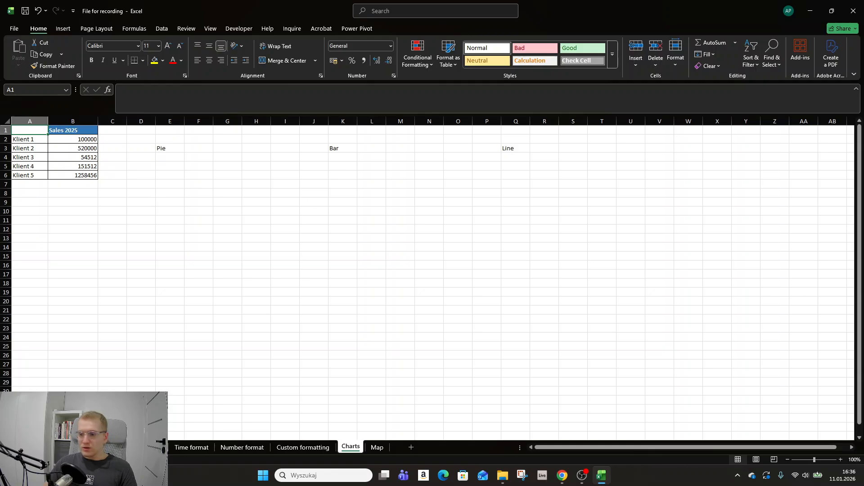
key(alt+Tab)
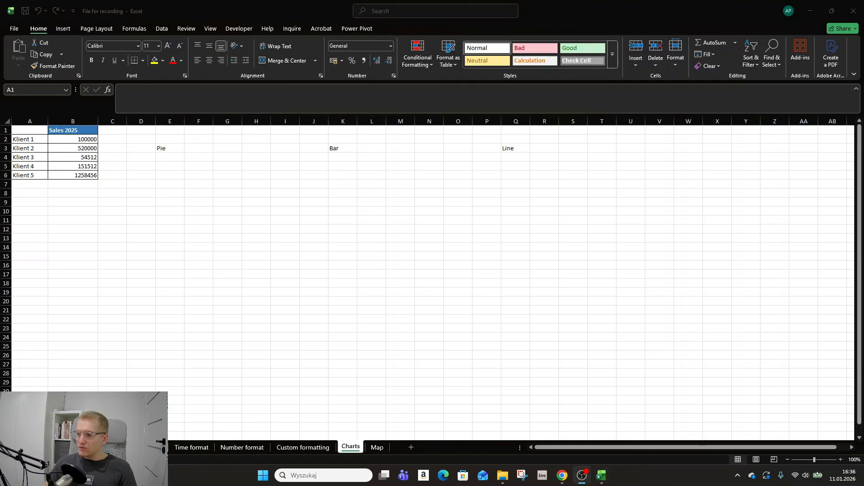
click(143, 158)
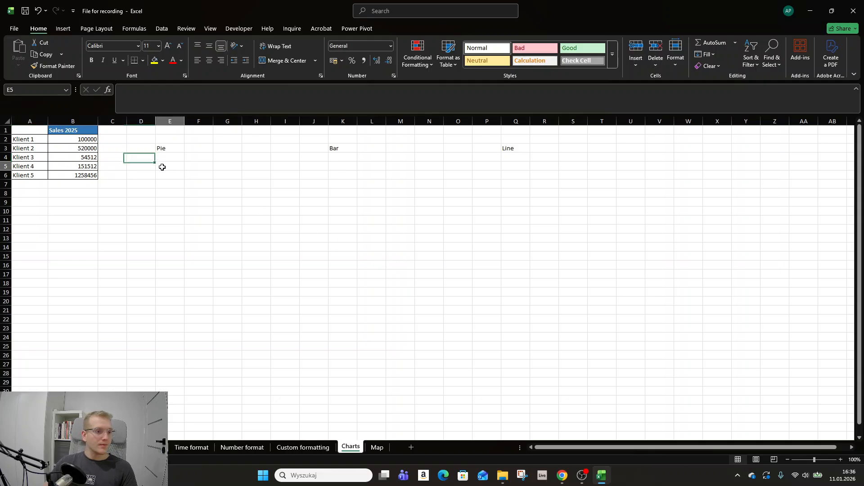
click(162, 166)
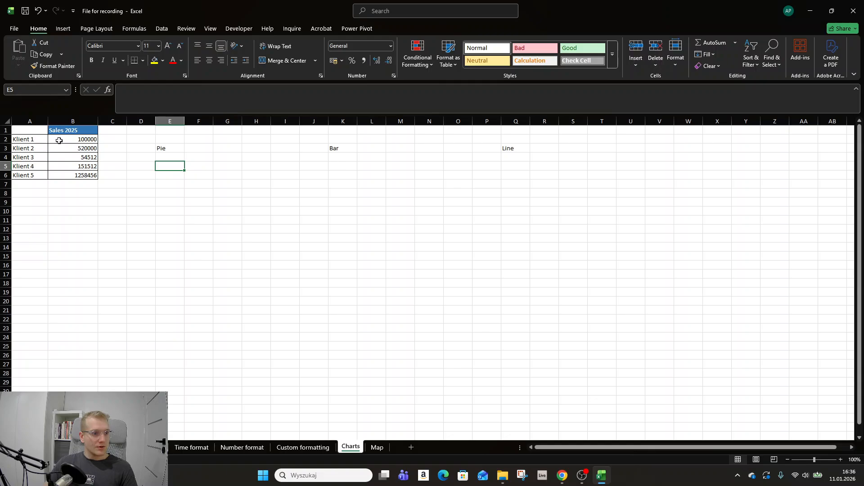
drag(61, 139, 61, 172)
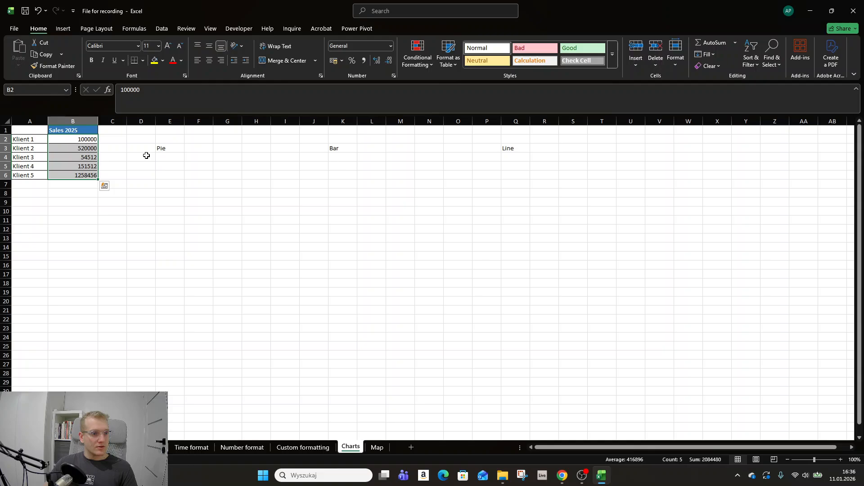
click(214, 174)
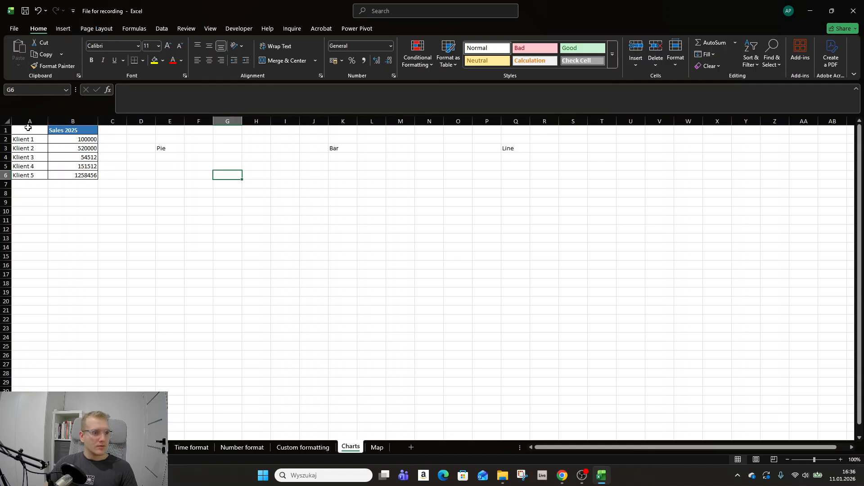
Select the client sales data A1:B6 and preview the recommended line, pie and clustered bar charts for it
click(63, 28)
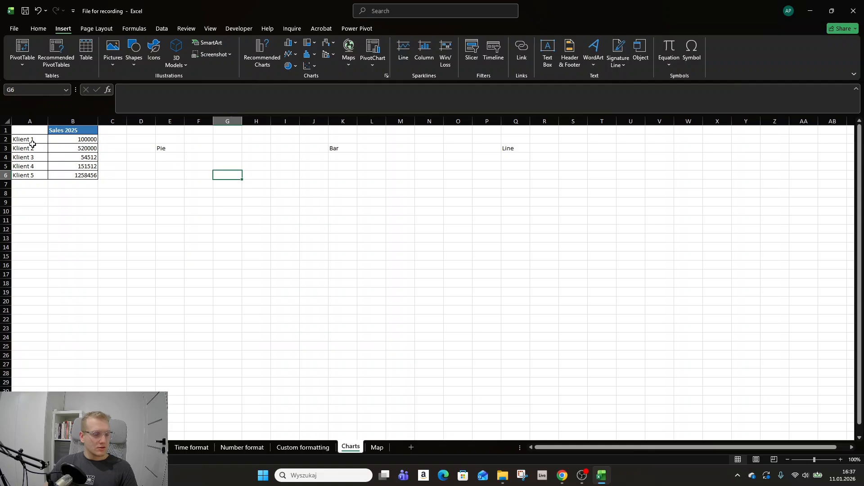
drag(33, 130, 89, 175)
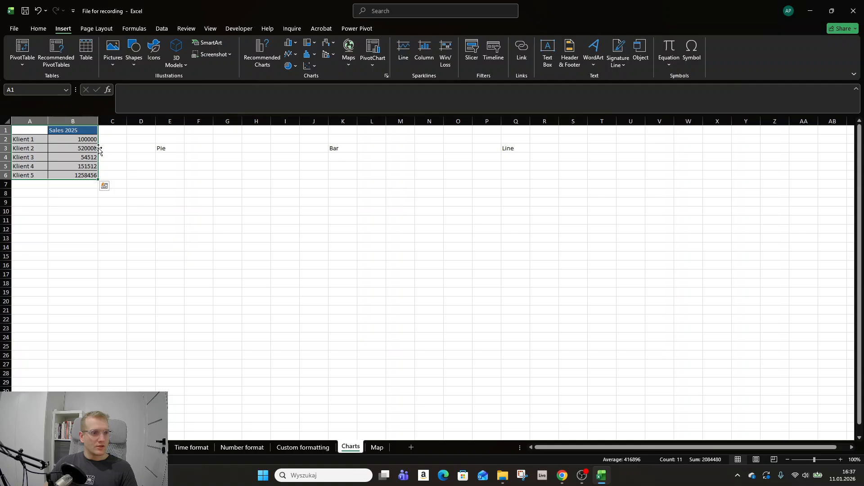
click(269, 71)
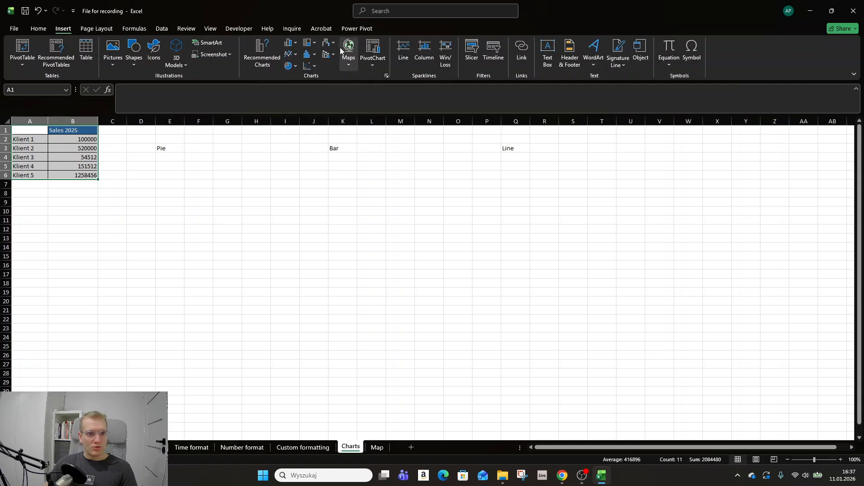
click(264, 58)
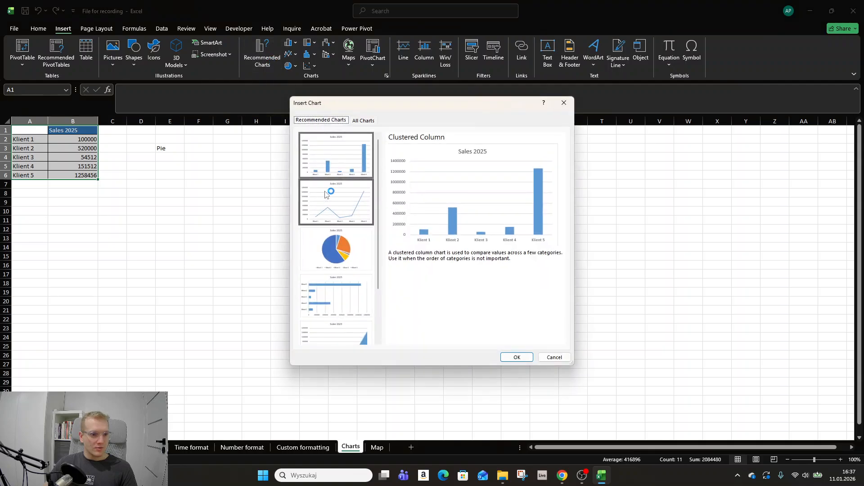
click(336, 203)
click(332, 234)
click(335, 295)
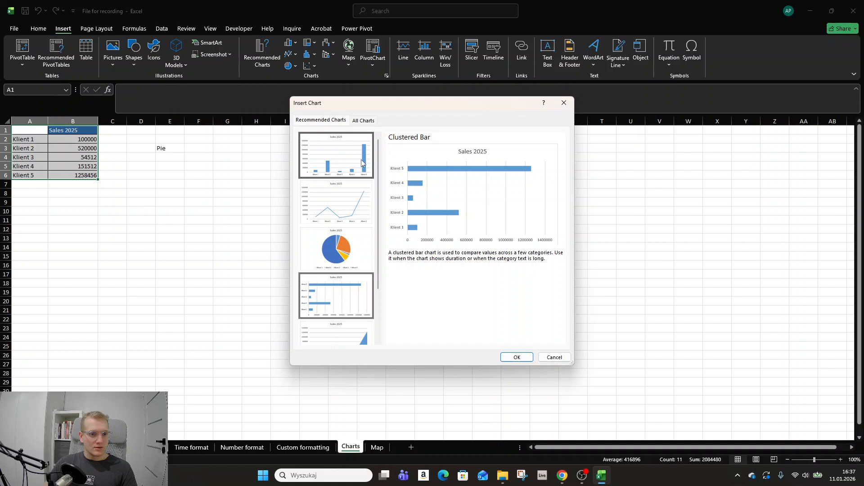
Compare the pie chart subtypes among all chart types and insert the standard Pie chart for the Sales 2025 data
click(364, 120)
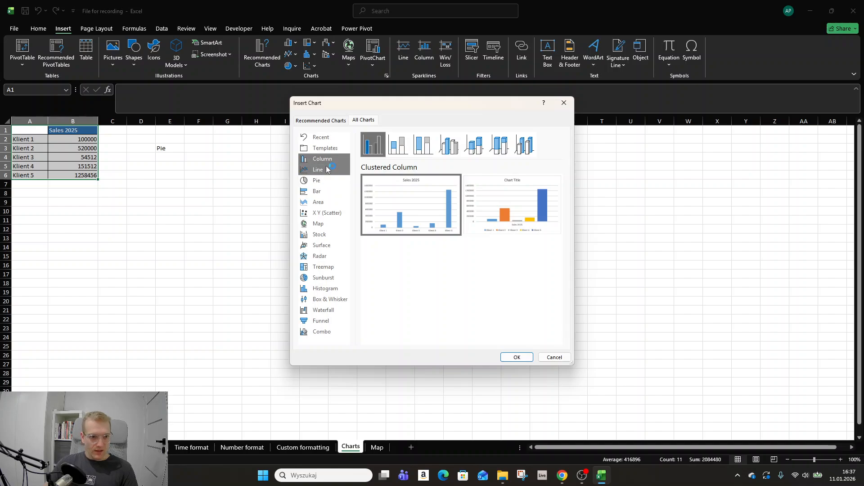
click(322, 182)
click(398, 144)
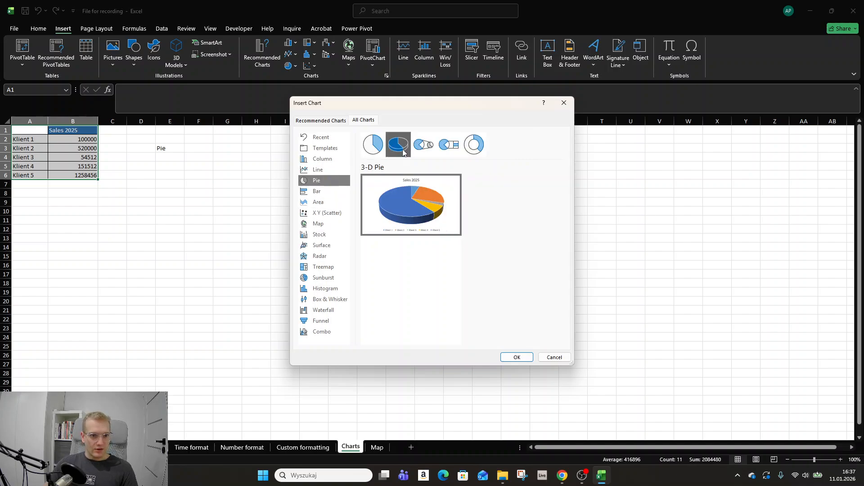
click(423, 145)
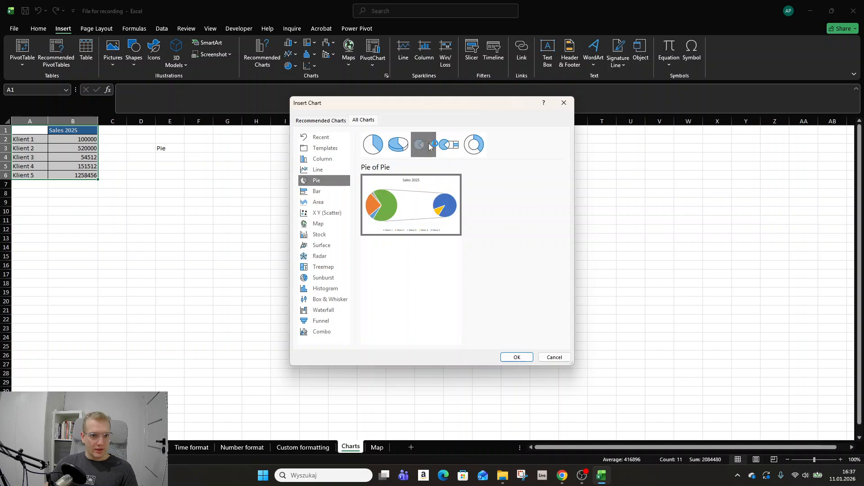
click(464, 148)
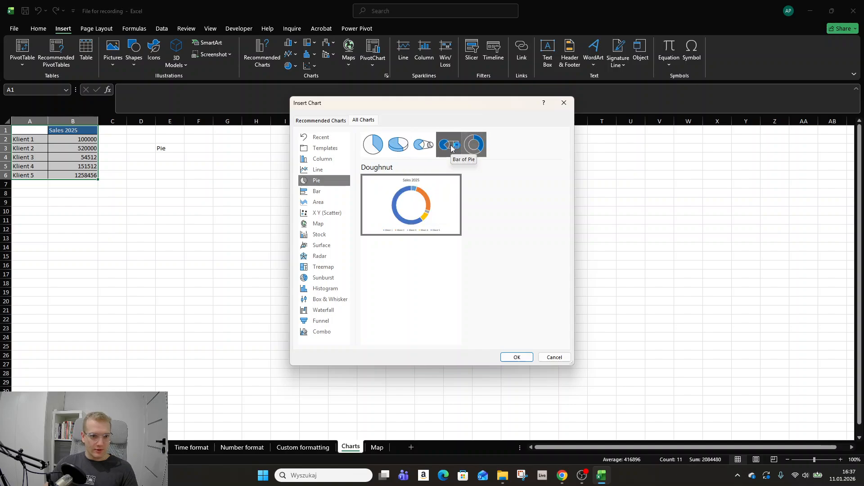
click(450, 149)
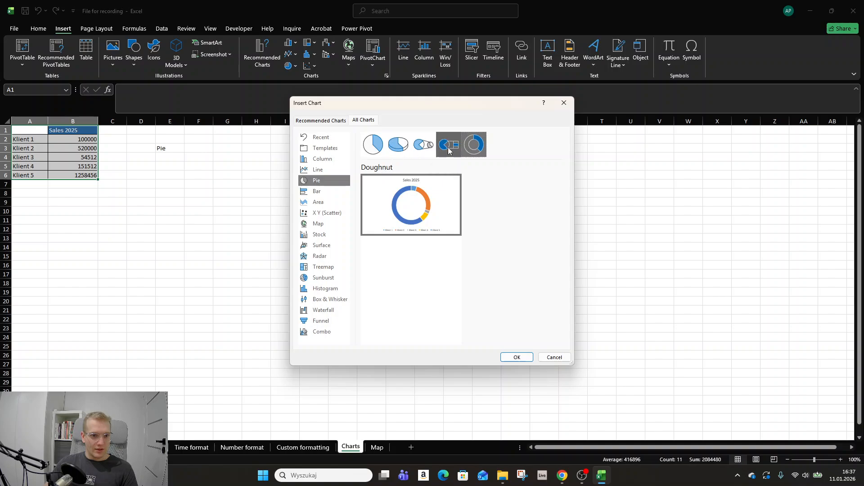
click(365, 146)
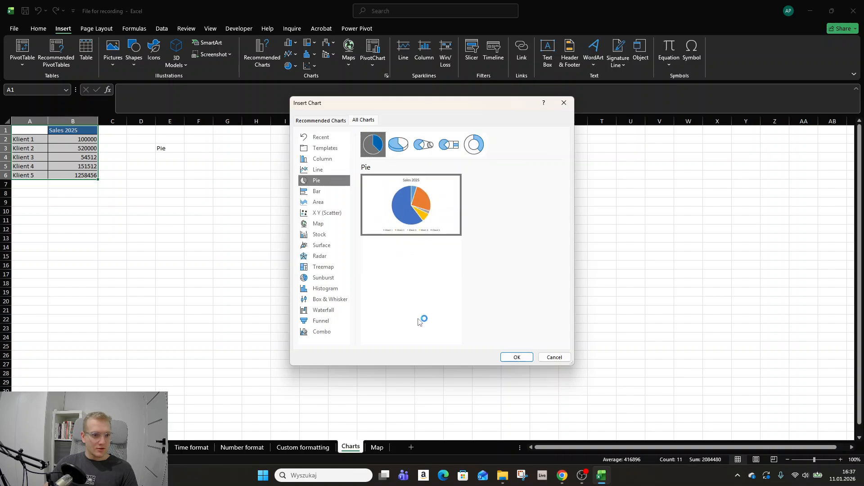
click(516, 358)
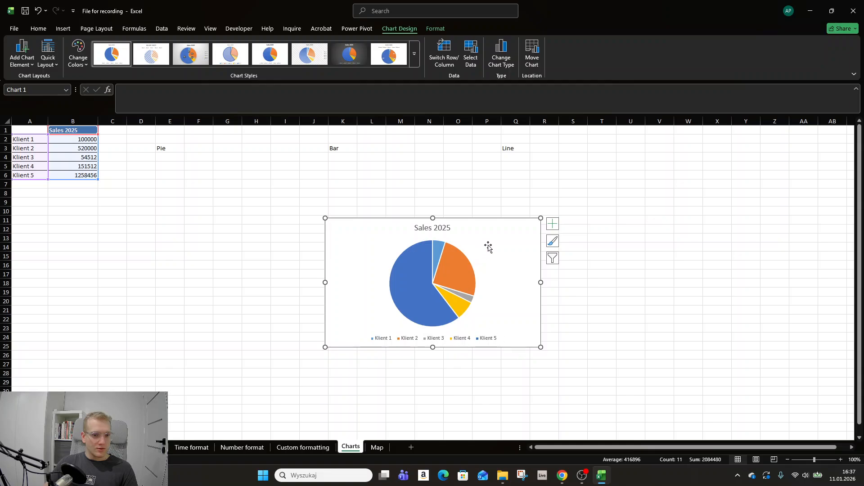
Move the Sales 2025 pie chart below the Pie label and make it slightly wider
drag(490, 245, 284, 213)
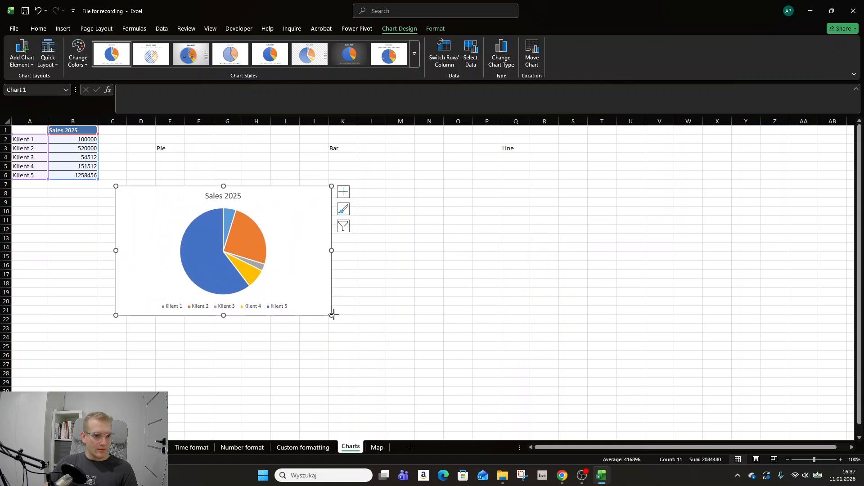
drag(332, 315, 349, 314)
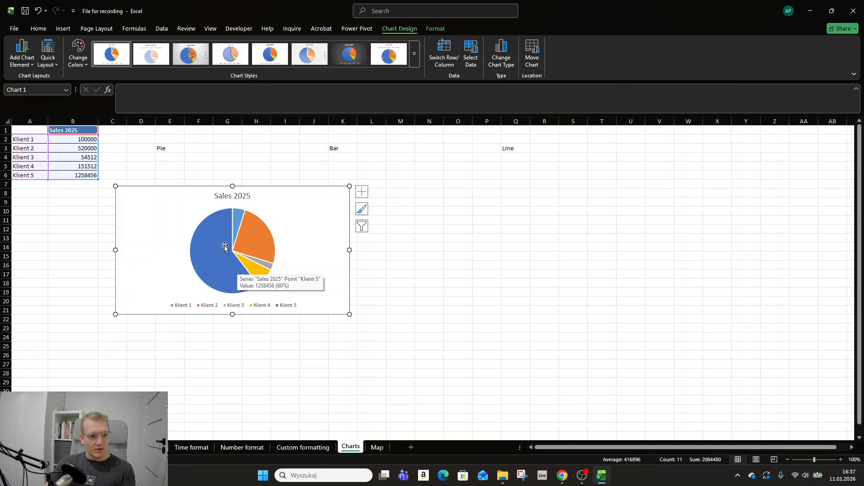
Add data labels to the Sales 2025 pie chart
click(362, 192)
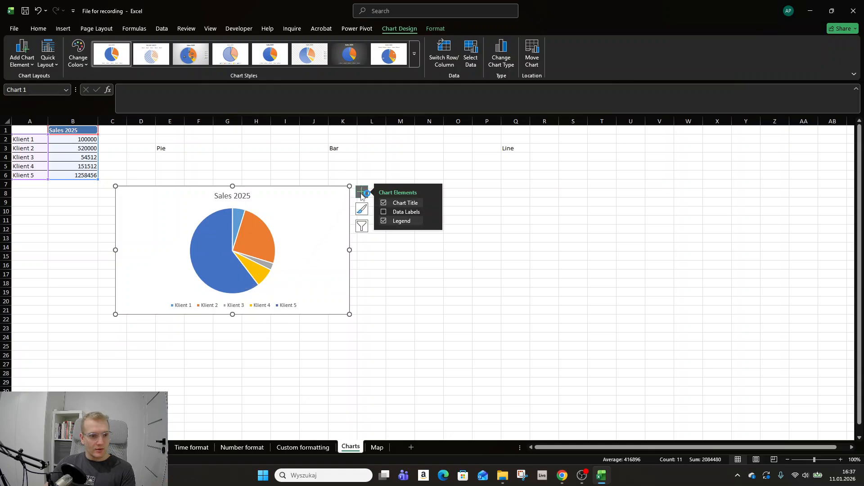
click(384, 213)
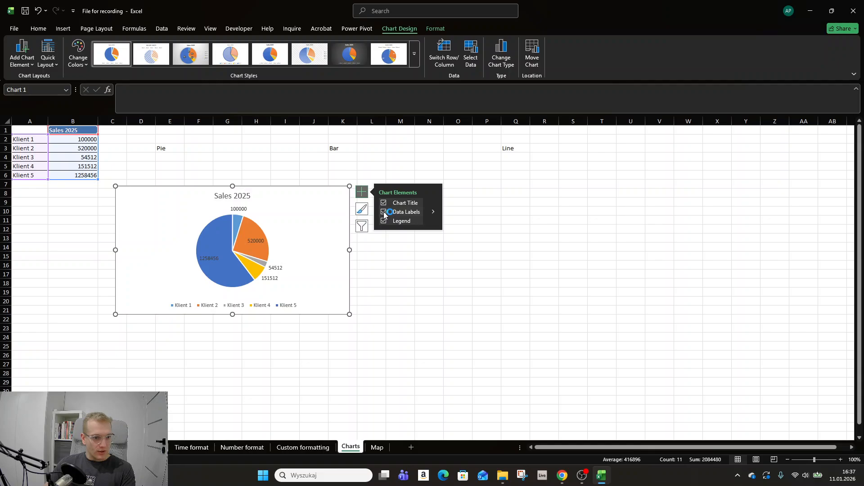
Position the data labels of the Sales 2025 pie chart at Outside End
click(435, 214)
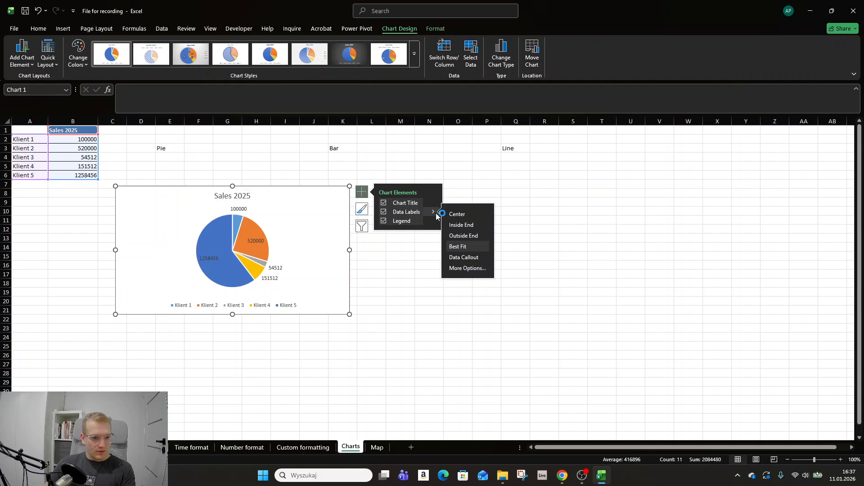
click(465, 235)
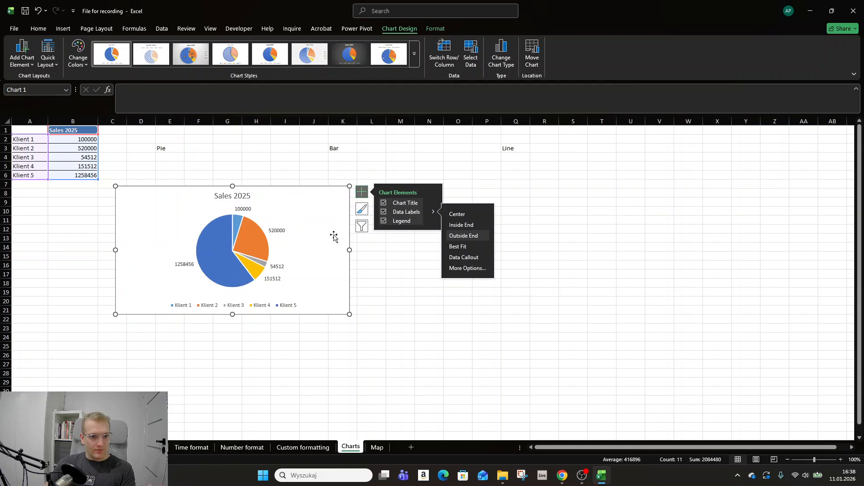
click(122, 149)
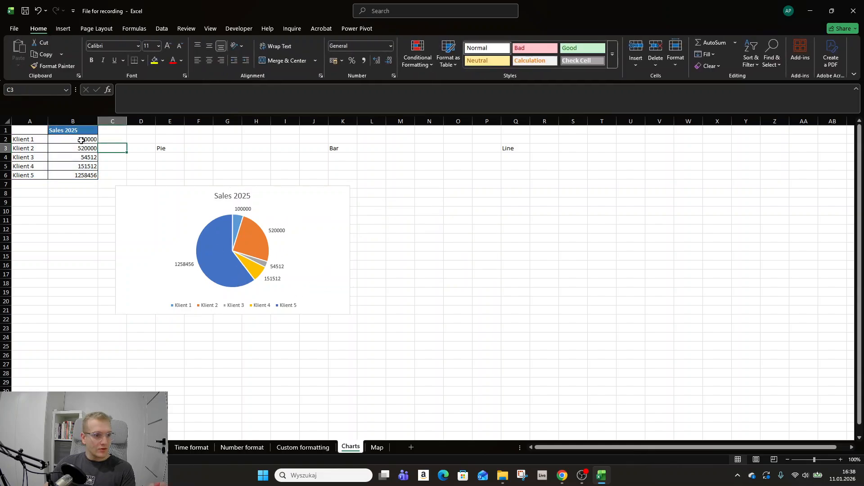
Format the sales values in B2:B6 as Number with the 1000 separator and 0 decimal places
drag(90, 139, 88, 176)
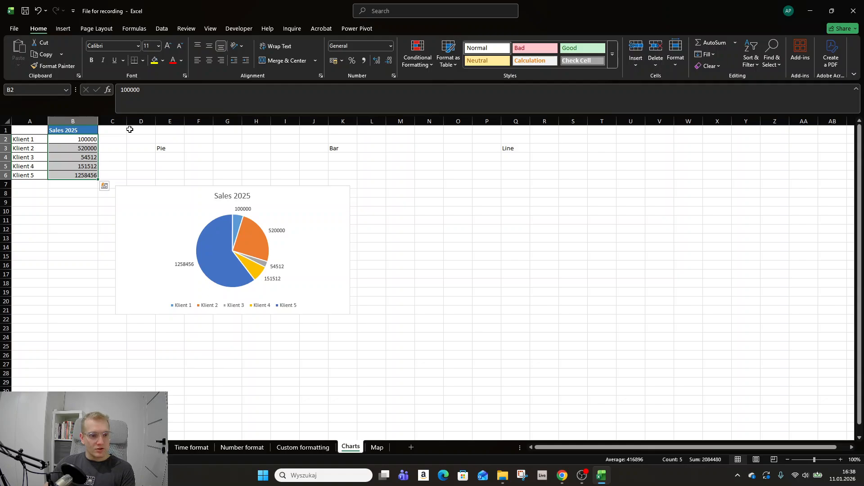
click(390, 46)
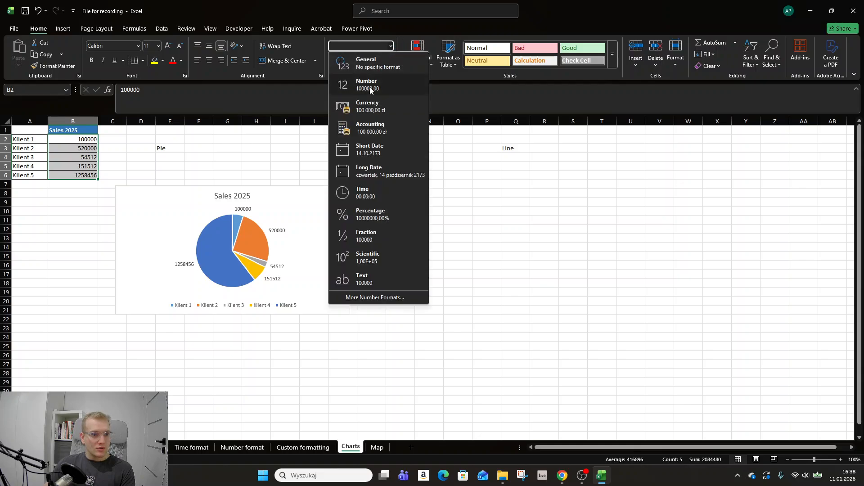
click(368, 86)
click(394, 76)
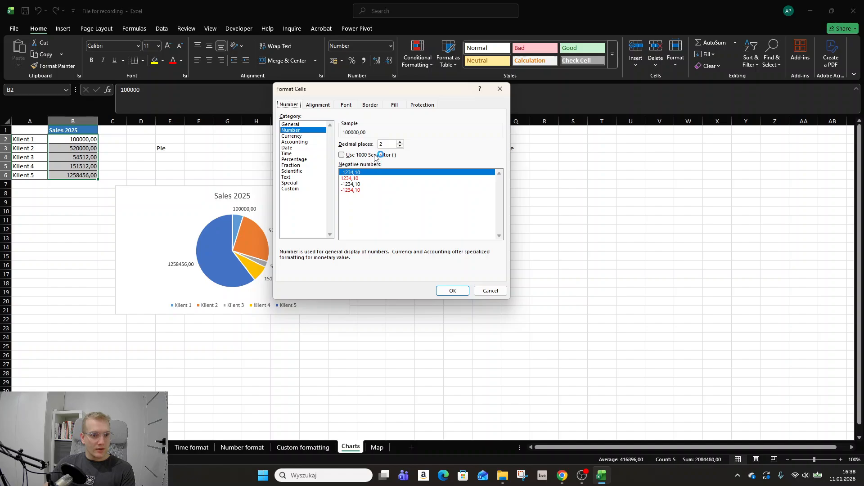
click(381, 155)
click(400, 146)
click(399, 146)
click(452, 290)
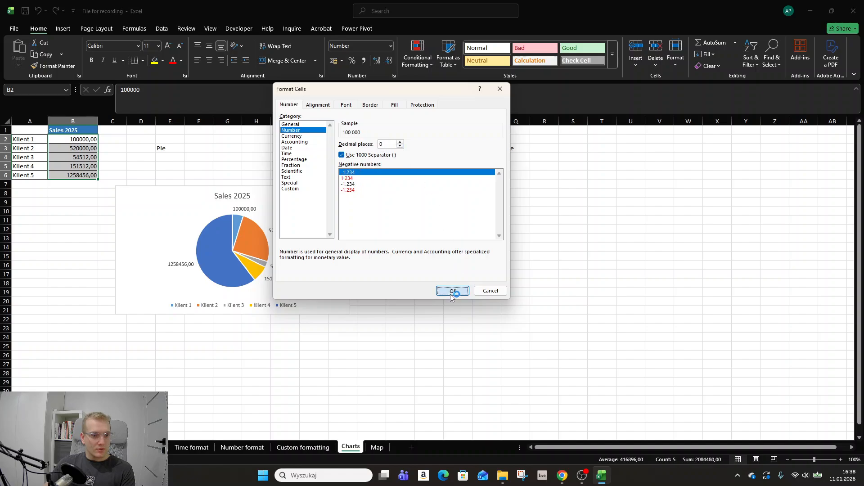
Sort the client table by the Sales 2025 column from smallest to largest
drag(82, 140, 43, 177)
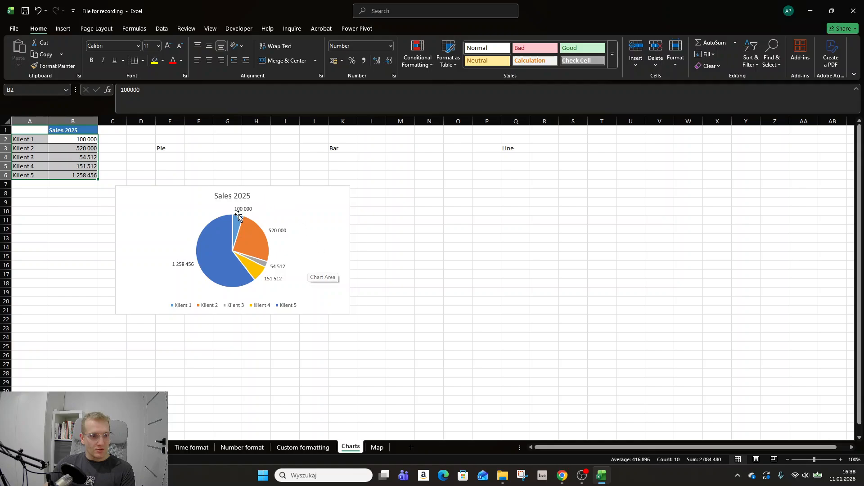
click(293, 200)
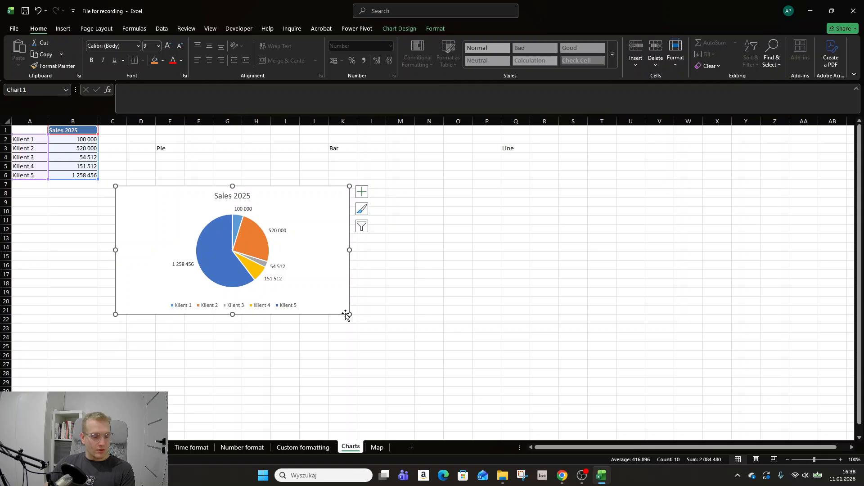
click(80, 150)
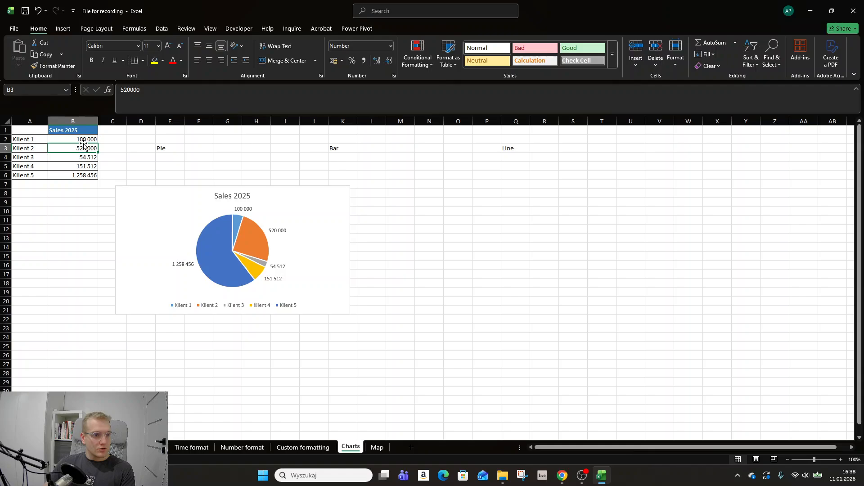
click(162, 29)
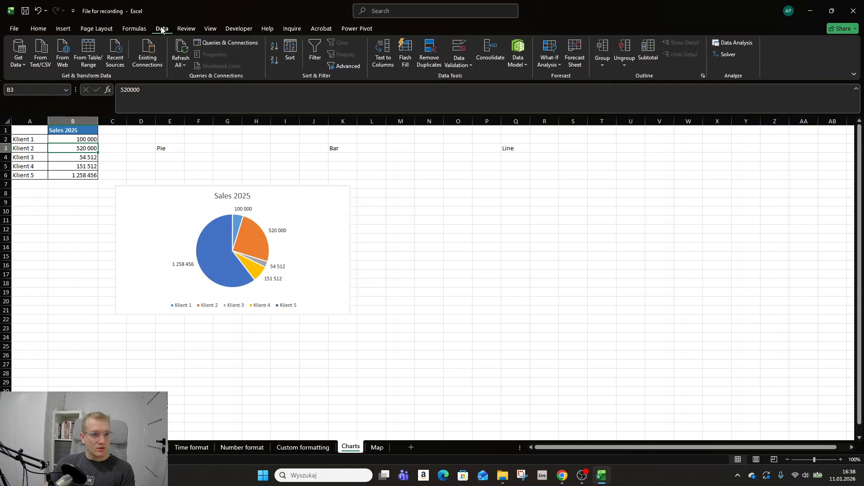
click(276, 49)
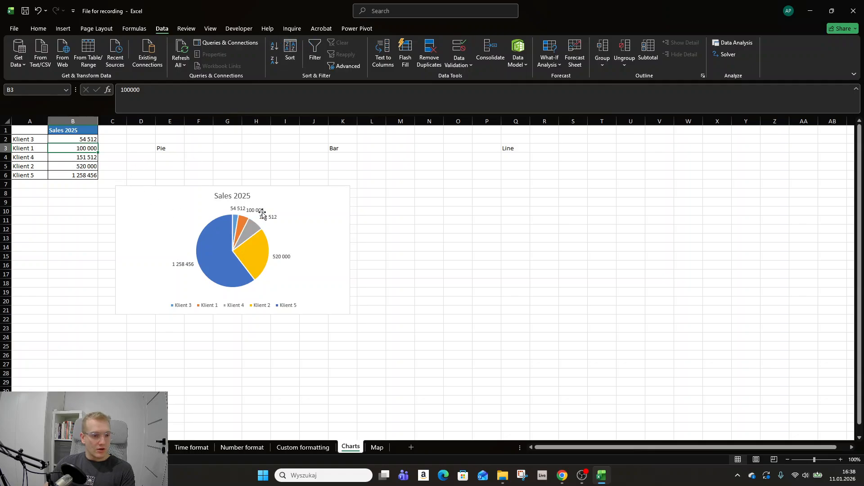
Move the pie chart up directly under the Pie label and shrink it to about columns D to H, ending near row 16
drag(169, 204, 160, 185)
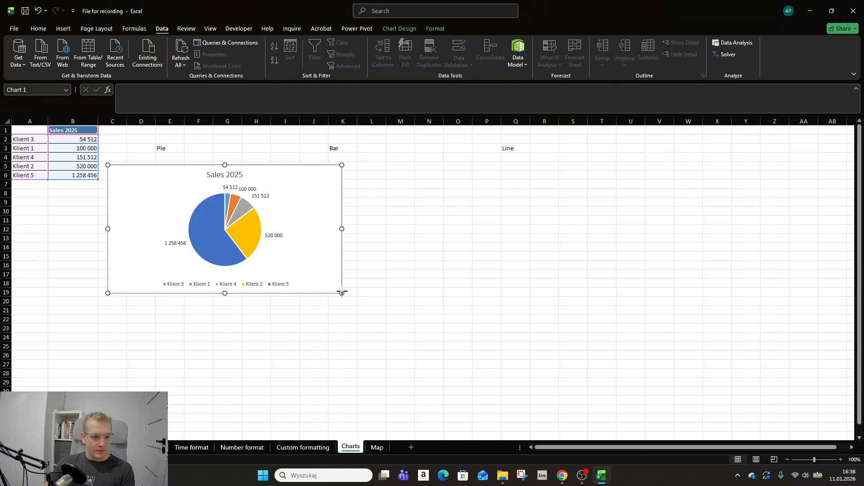
drag(341, 294, 256, 263)
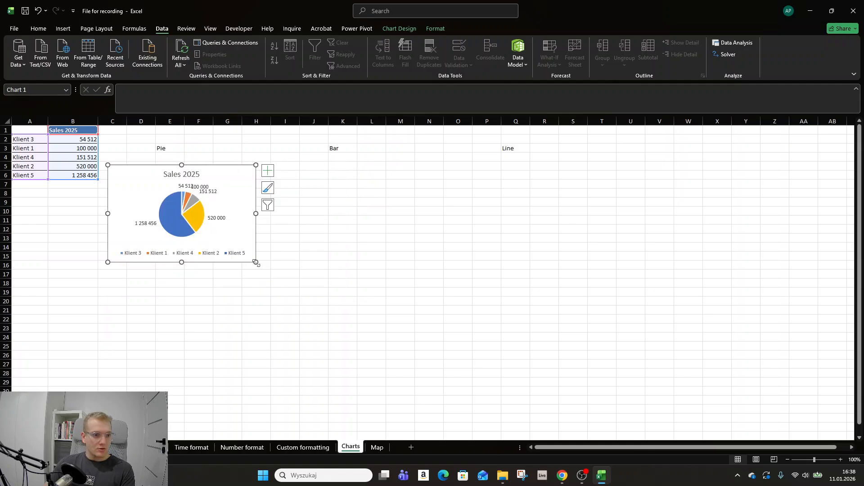
click(339, 214)
Select the client data A1:B6, compare the recommended Clustered Bar and Funnel charts, and insert the Clustered Bar chart
click(62, 149)
click(33, 129)
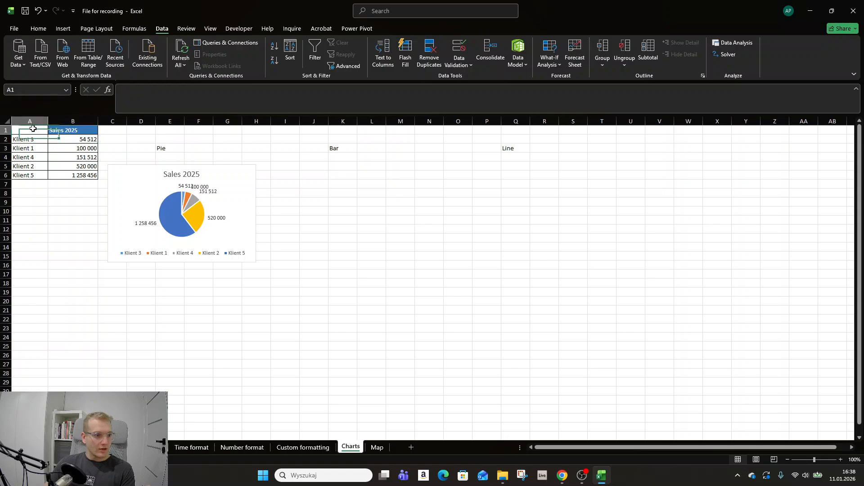
drag(32, 129, 77, 175)
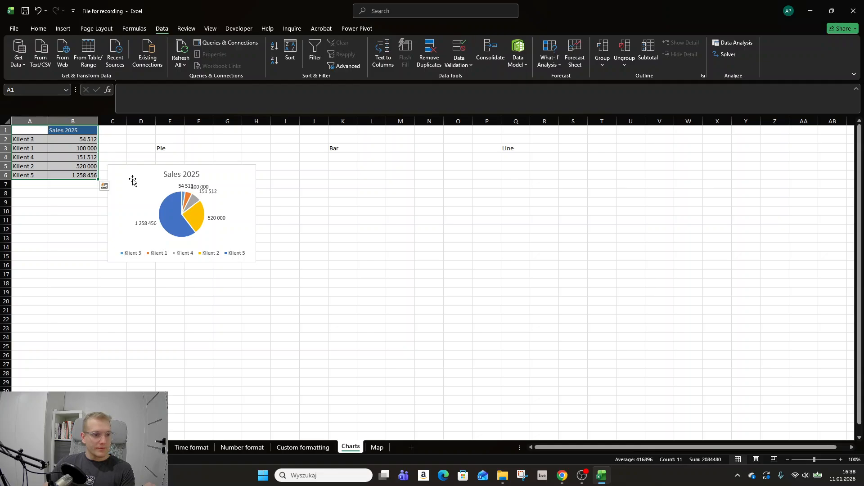
click(63, 29)
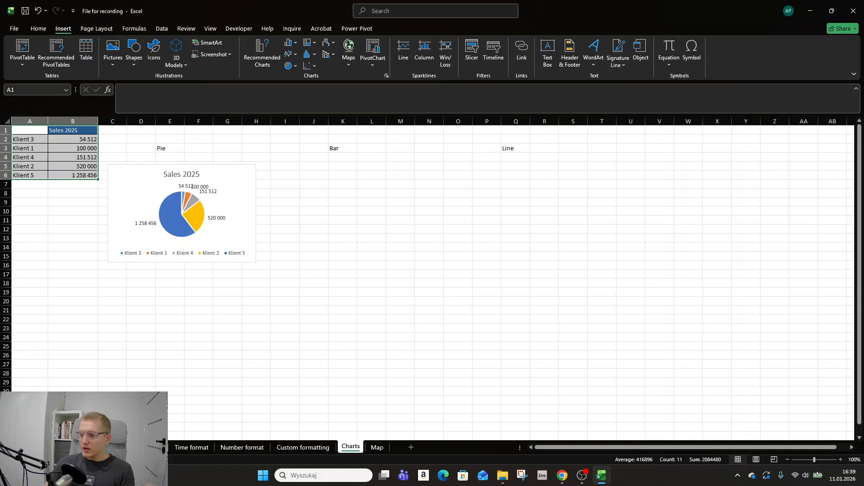
click(601, 475)
click(601, 475)
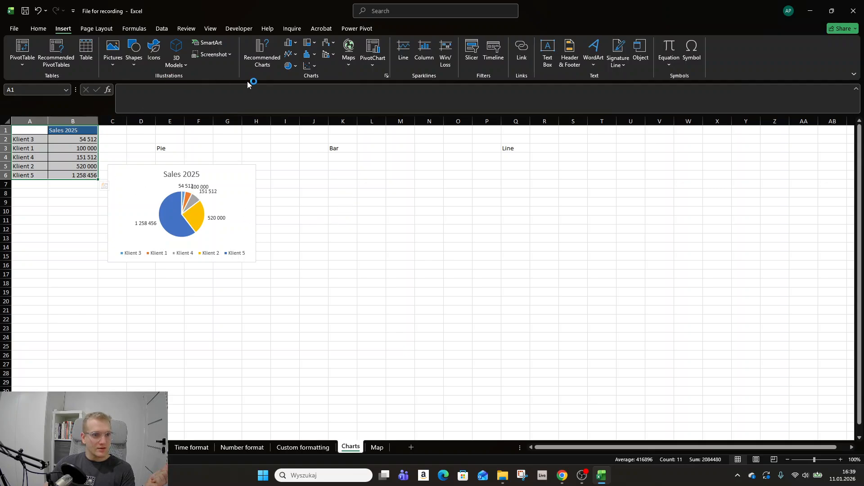
click(263, 56)
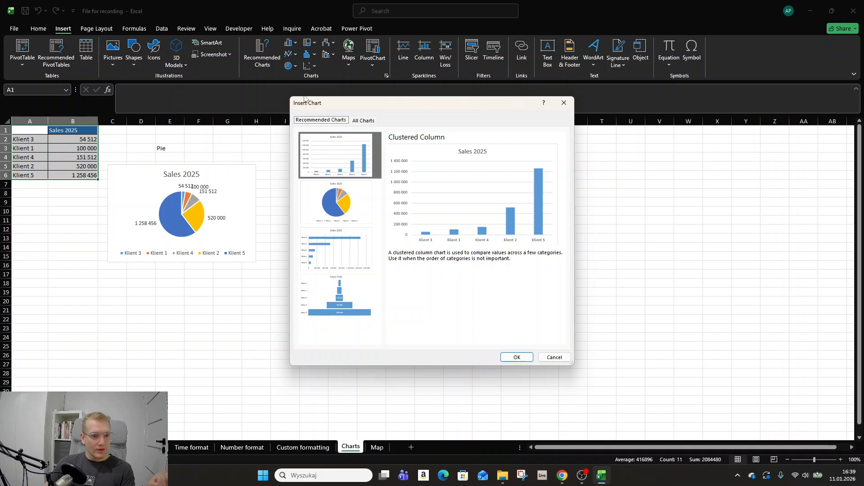
click(342, 247)
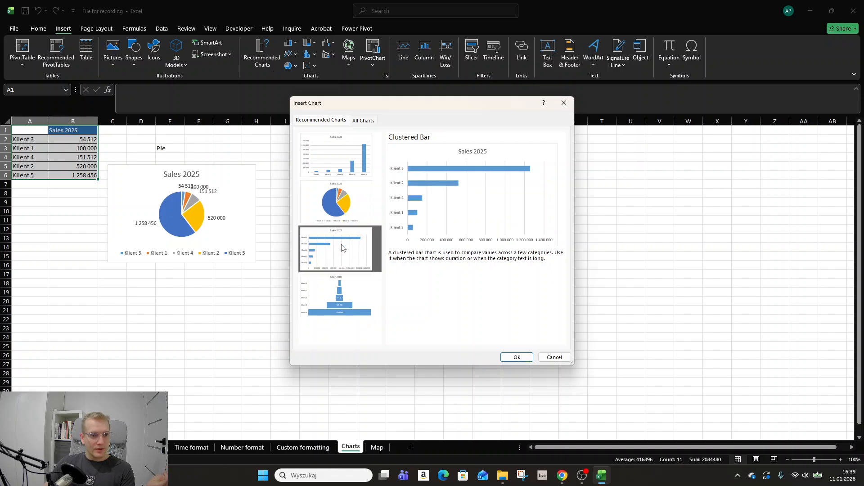
click(342, 298)
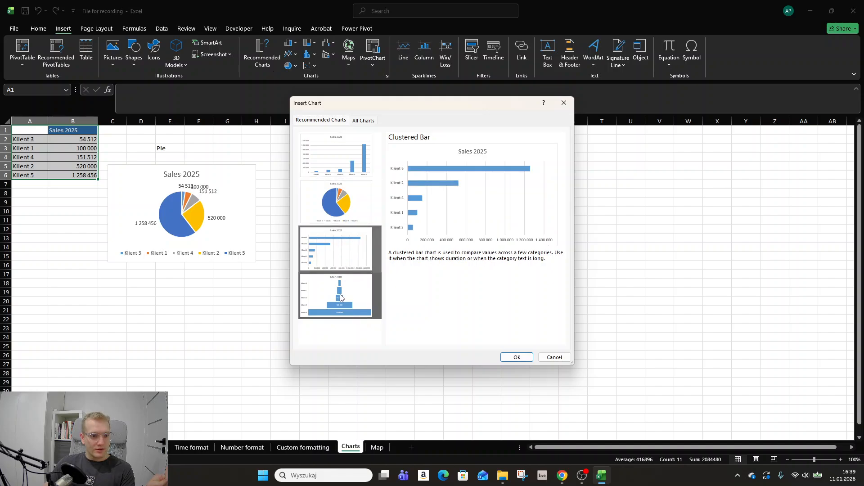
click(343, 259)
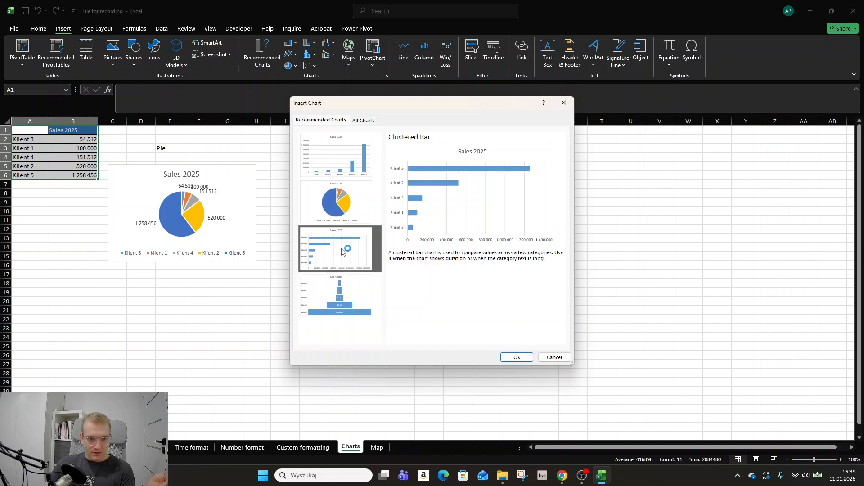
click(518, 359)
Move the bar chart under the Bar label beside the pie chart and shrink it to end near row 15
drag(477, 218, 423, 171)
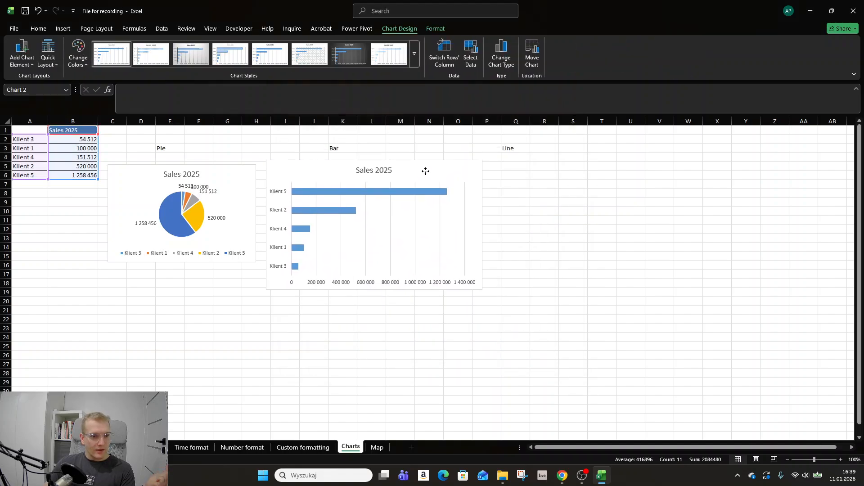
drag(482, 289, 446, 252)
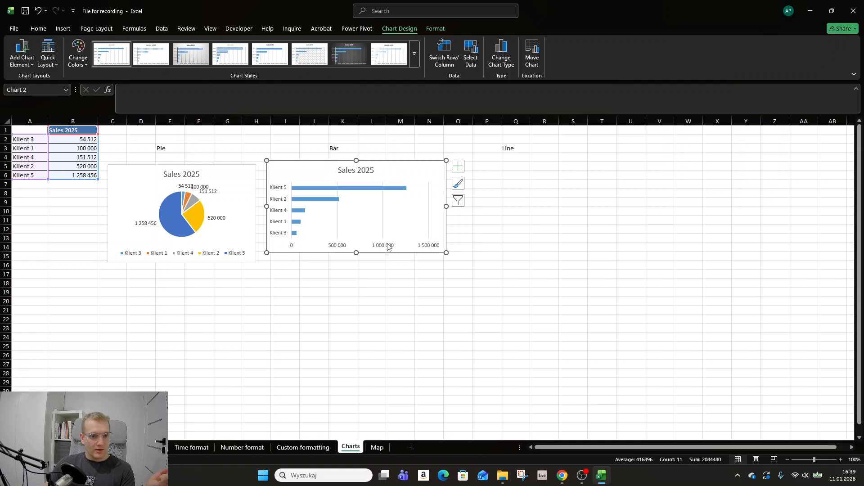
Fill all bars of the Sales 2025 bar chart with a light gold theme color
click(371, 189)
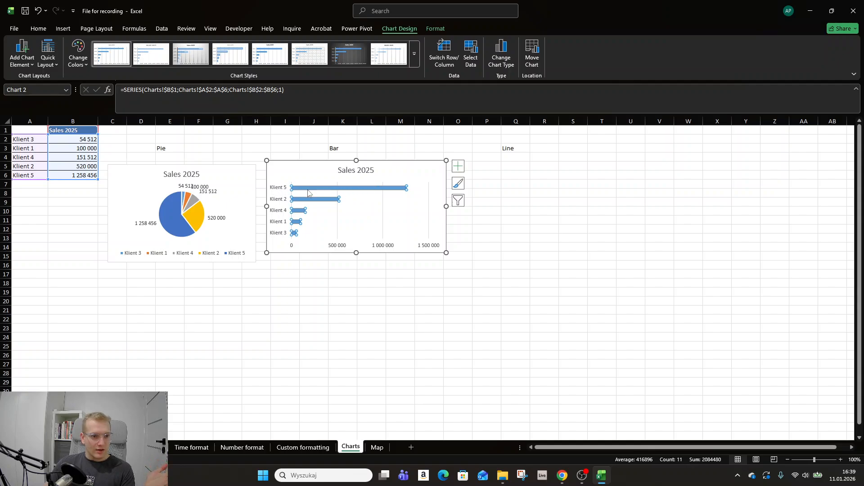
mouse_move(308, 193)
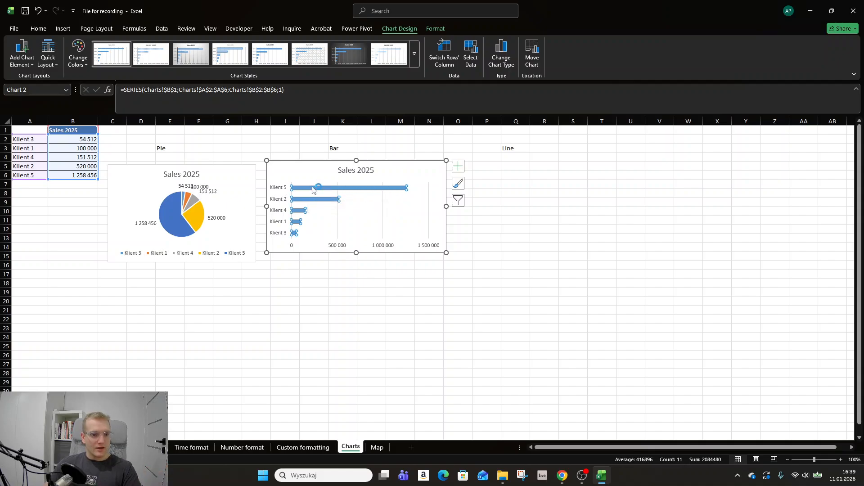
click(38, 28)
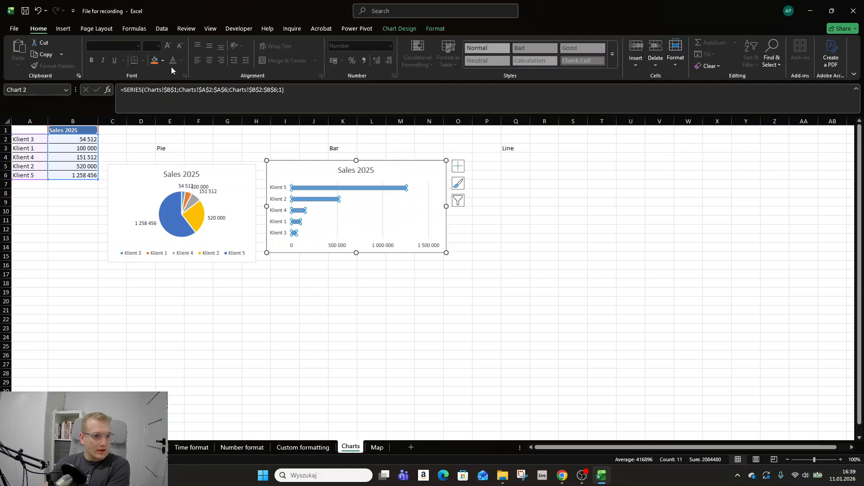
click(154, 60)
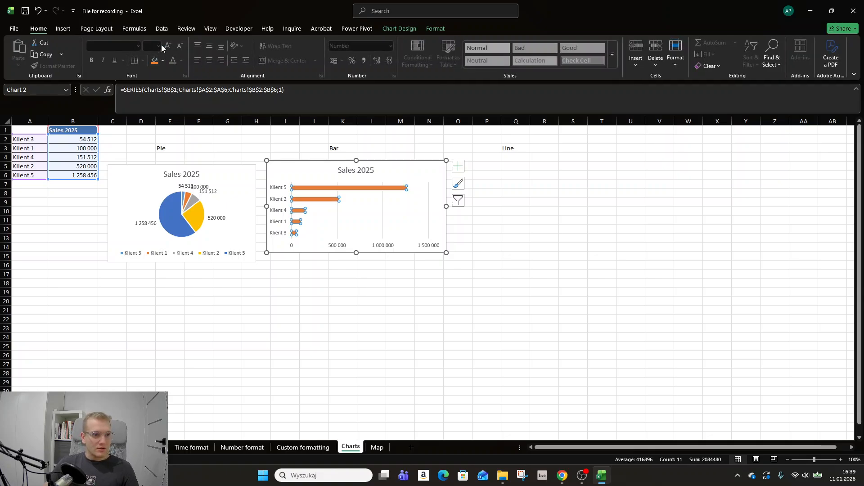
click(163, 60)
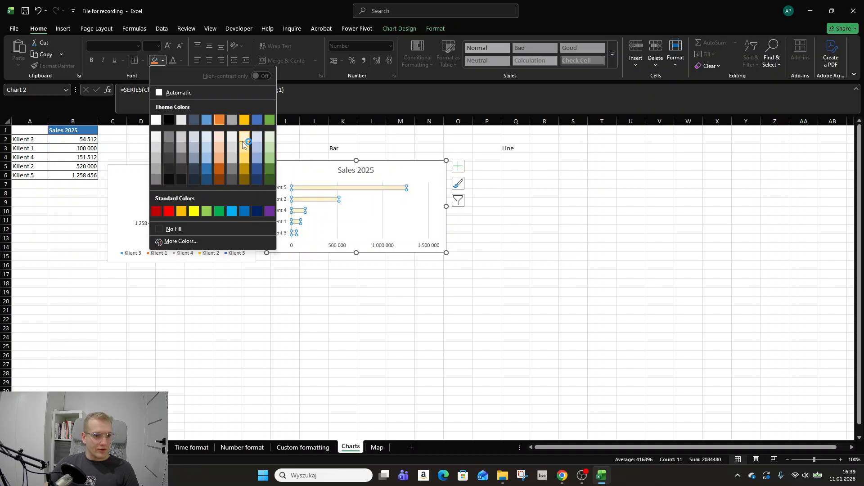
click(242, 140)
Fill only the Klient 2 bar with the darkest green theme color
click(323, 199)
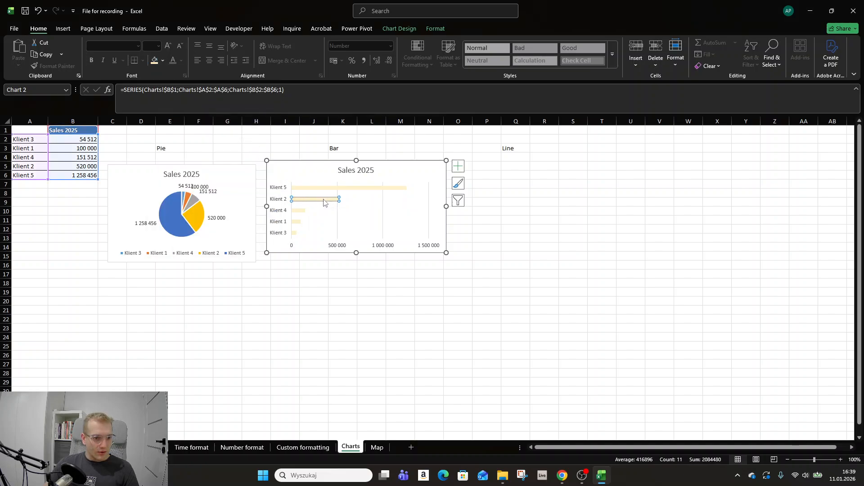
click(162, 60)
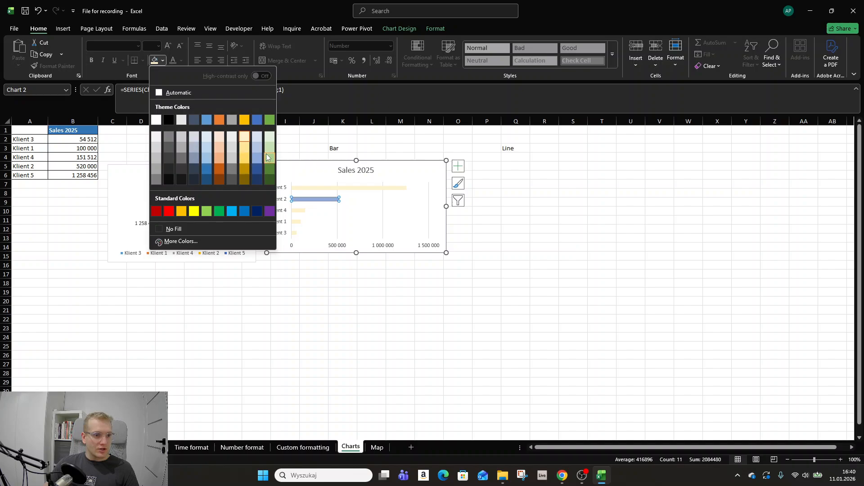
click(269, 180)
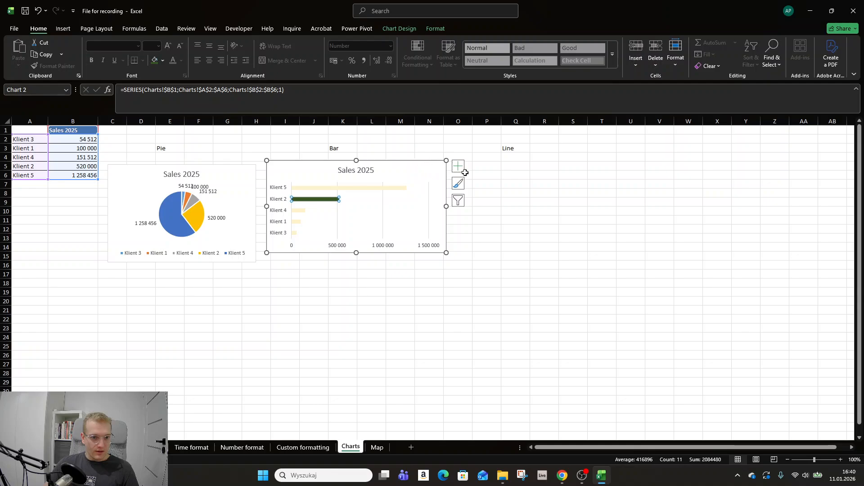
Try the gray gradient chart style on the Sales 2025 bar chart, and settle on the dark gray background style
click(463, 186)
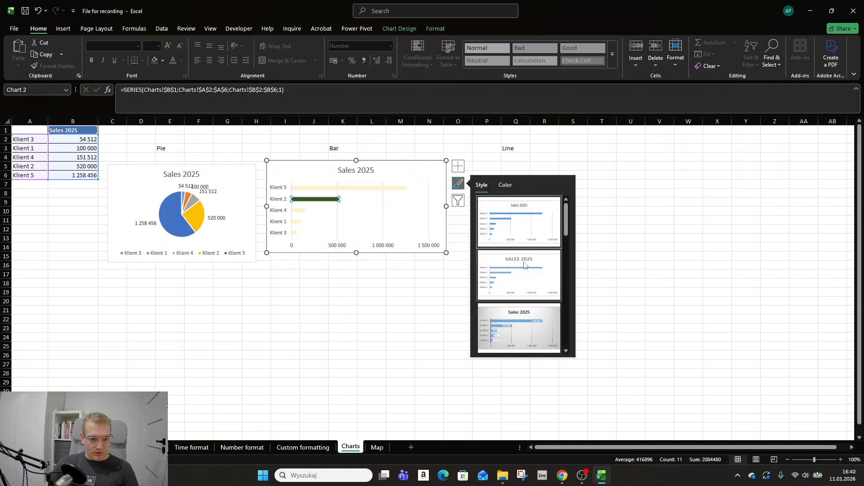
click(522, 324)
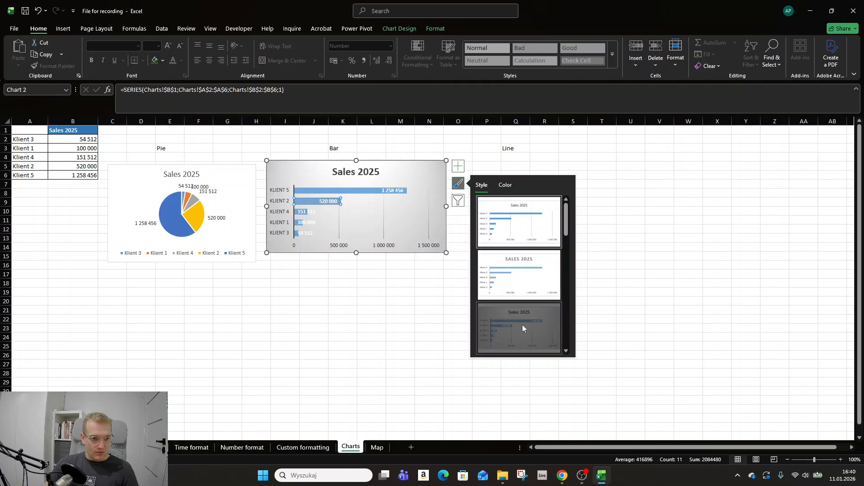
scroll(544, 339, down, 5)
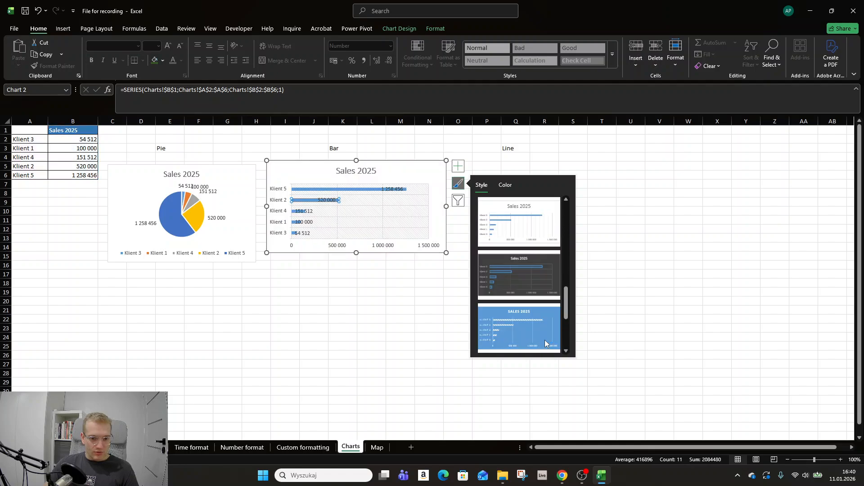
click(533, 233)
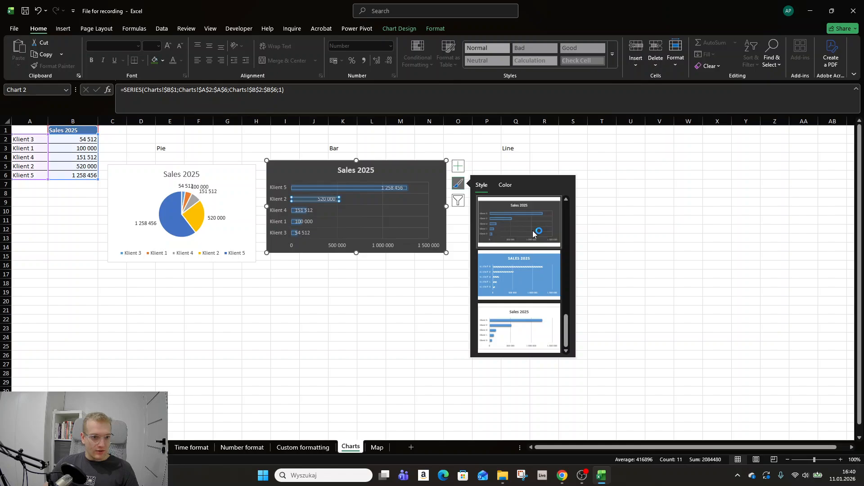
click(660, 210)
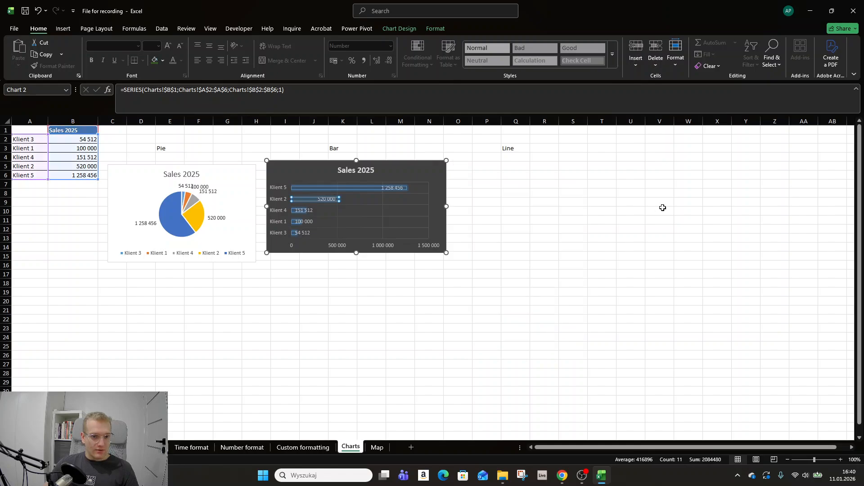
Examine the bar chart's available chart elements, including the Axis Titles and Error Bars options
click(421, 170)
click(459, 167)
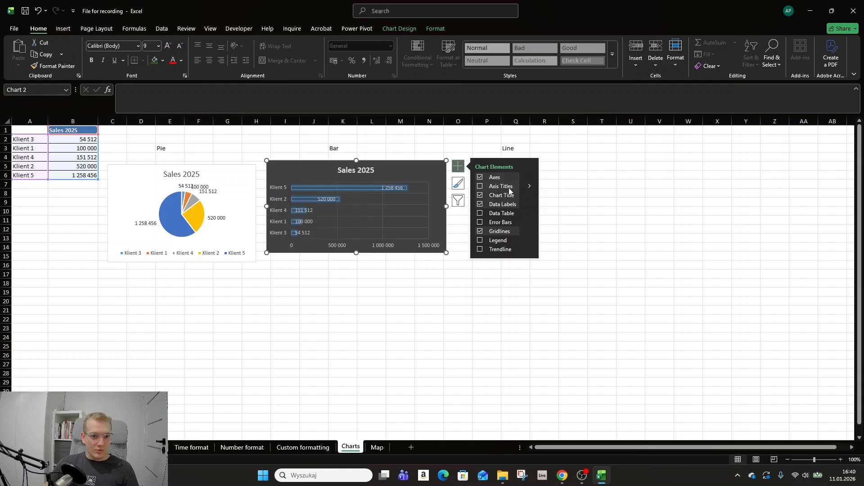
click(529, 186)
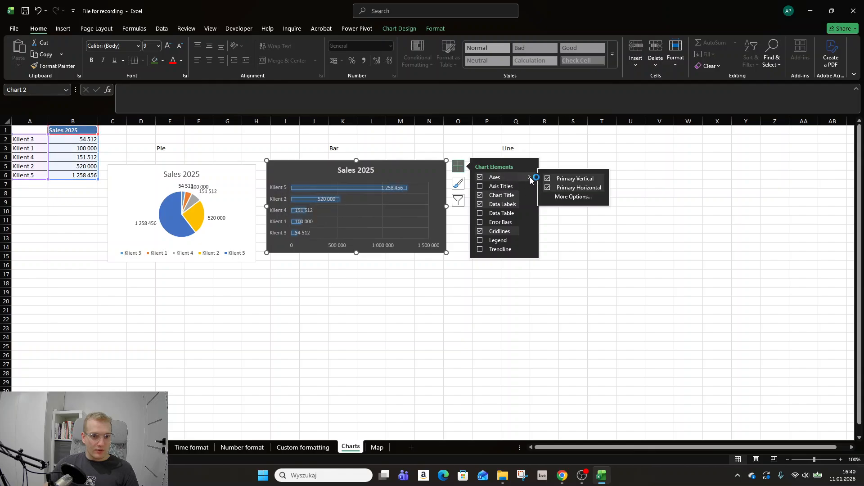
click(529, 224)
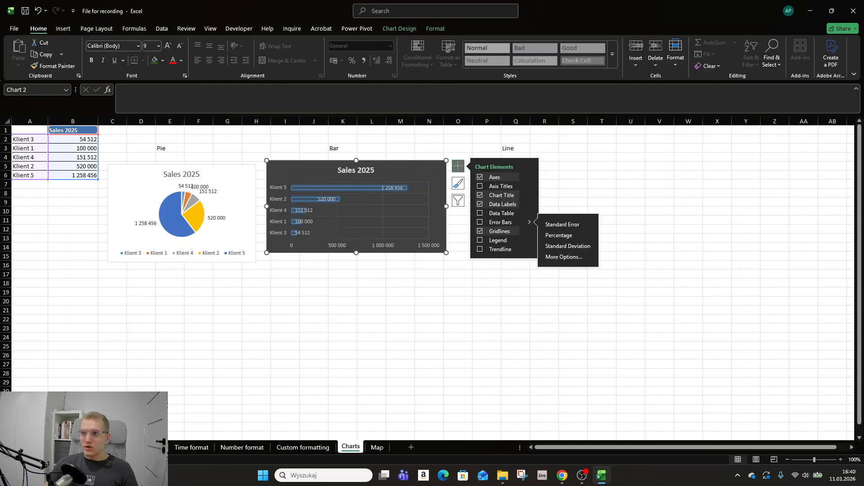
click(402, 149)
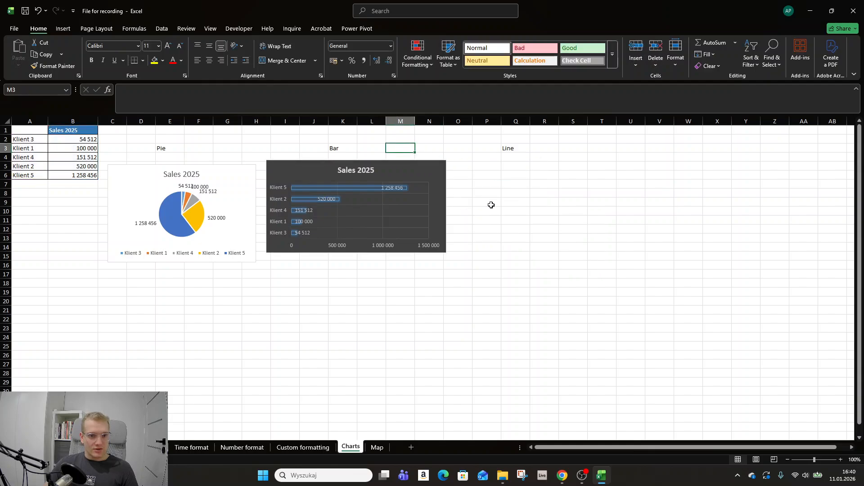
Insert a basic 2-D line chart from A1:B6 and fit it under the Line label, ending near row 15
drag(29, 130, 85, 175)
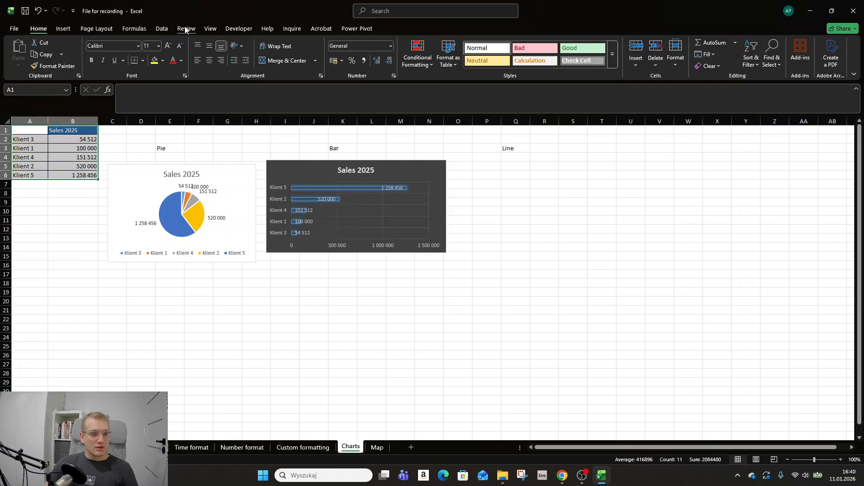
click(67, 29)
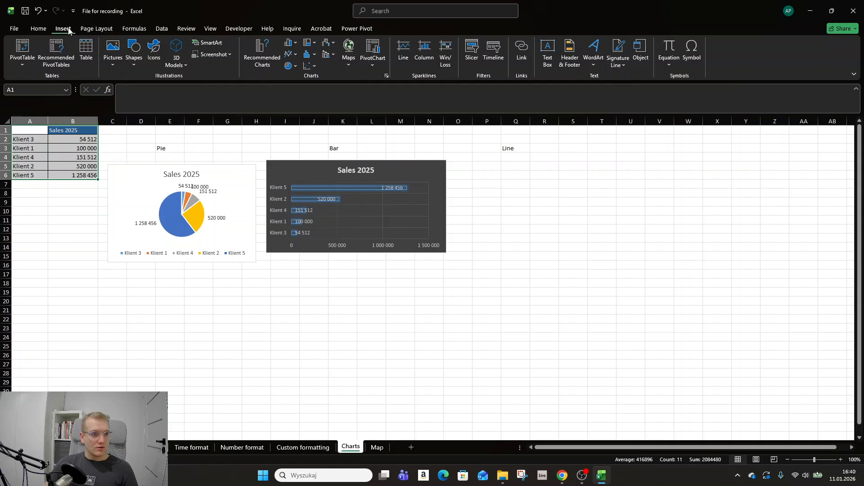
click(292, 56)
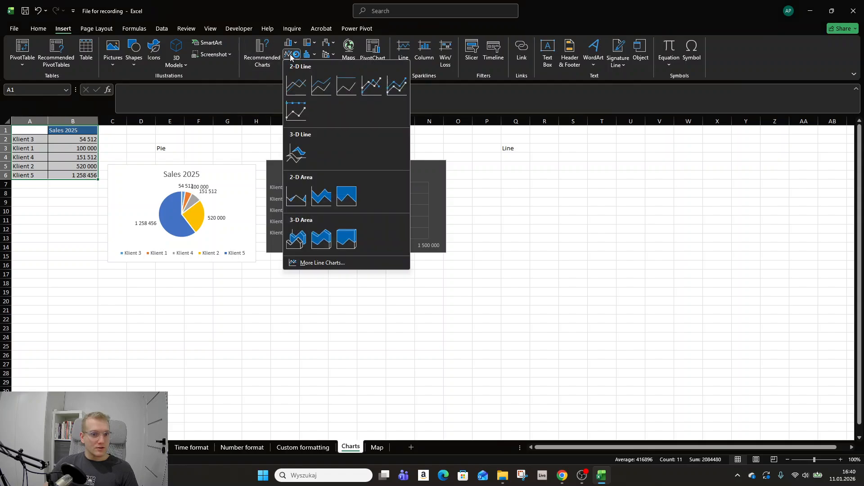
click(295, 84)
drag(500, 229, 644, 169)
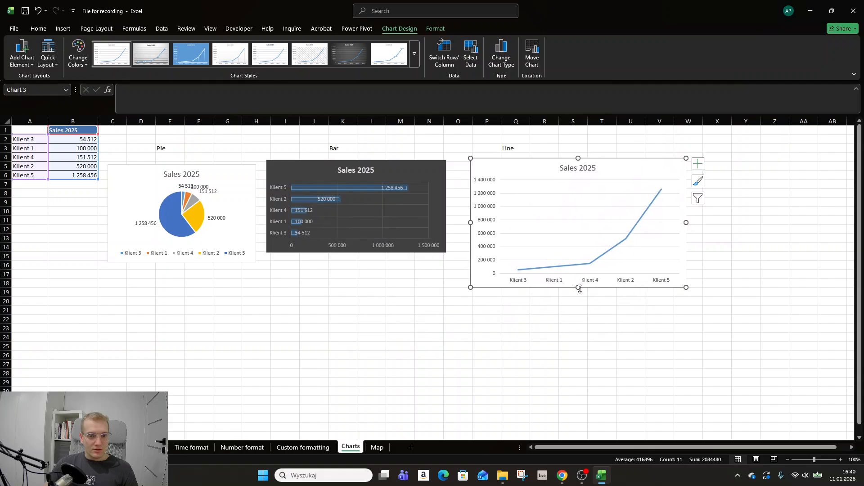
drag(578, 287, 584, 259)
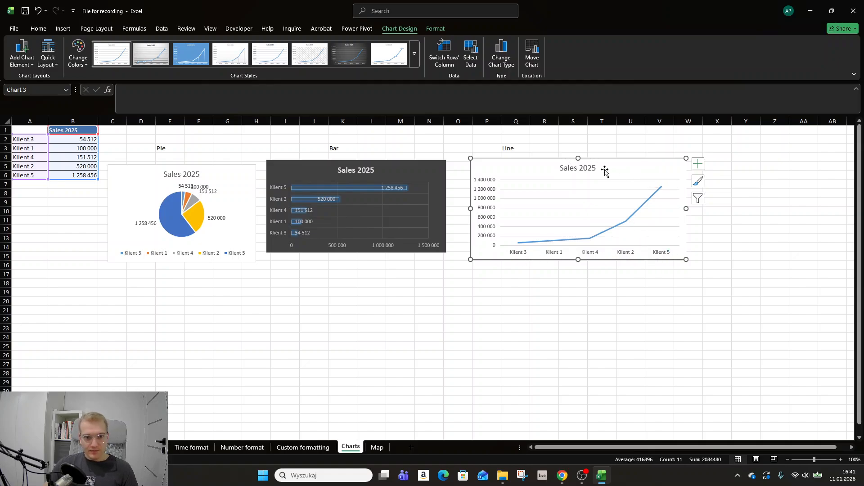
Change the bar chart's title text to Sales 2024
click(566, 169)
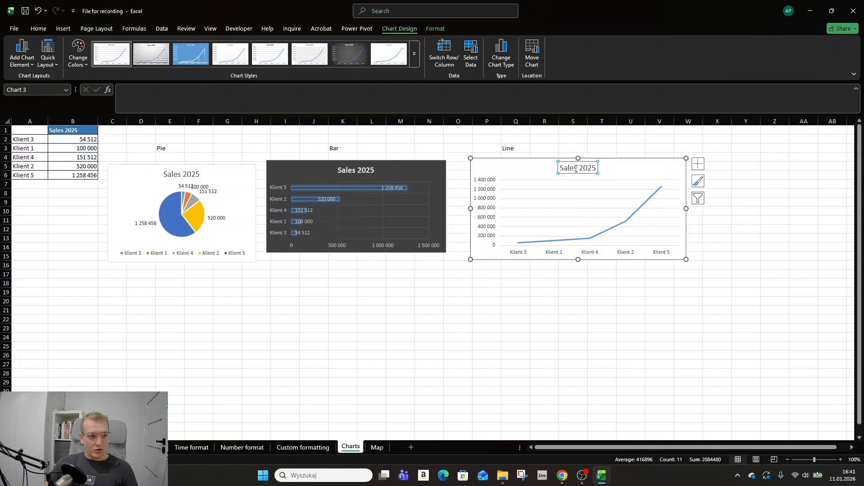
click(372, 162)
click(342, 168)
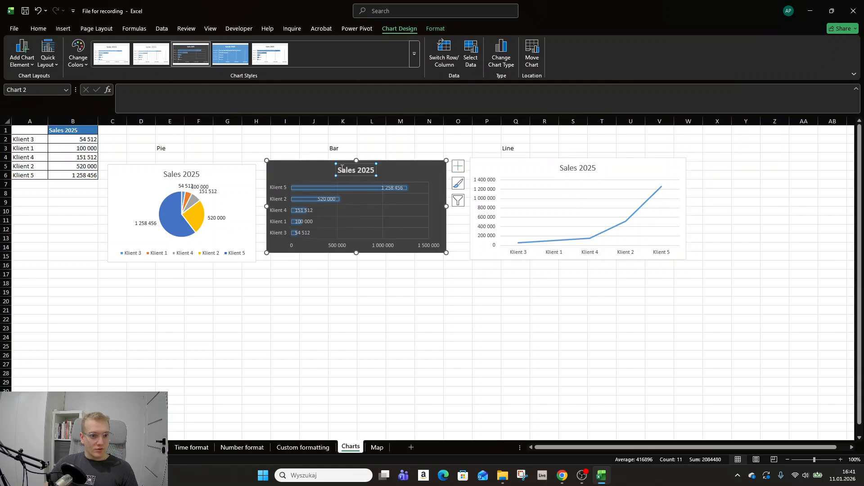
drag(338, 170, 376, 173)
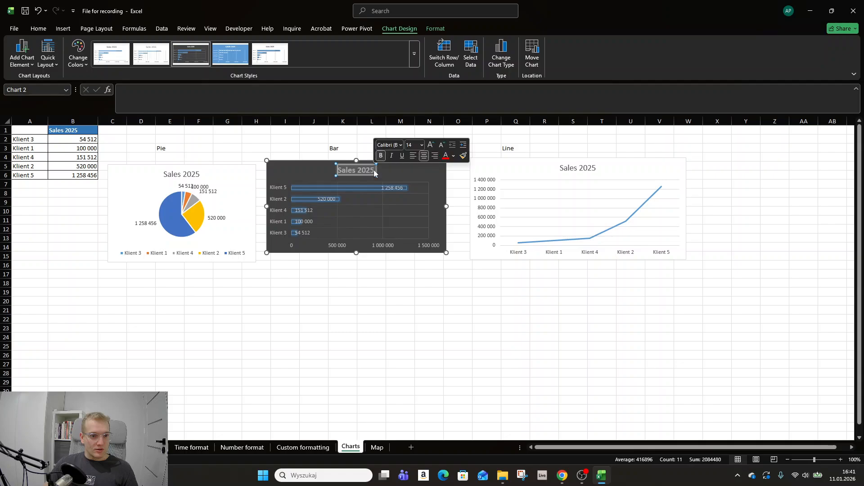
click(362, 170)
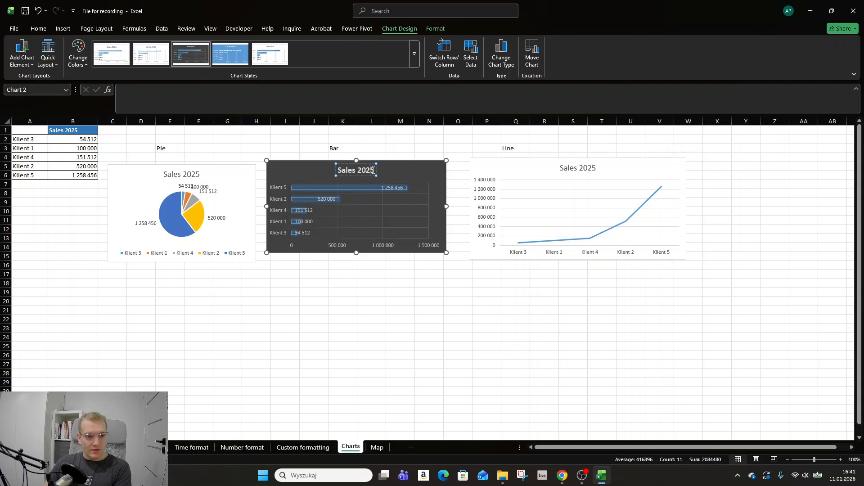
key(BackSpace)
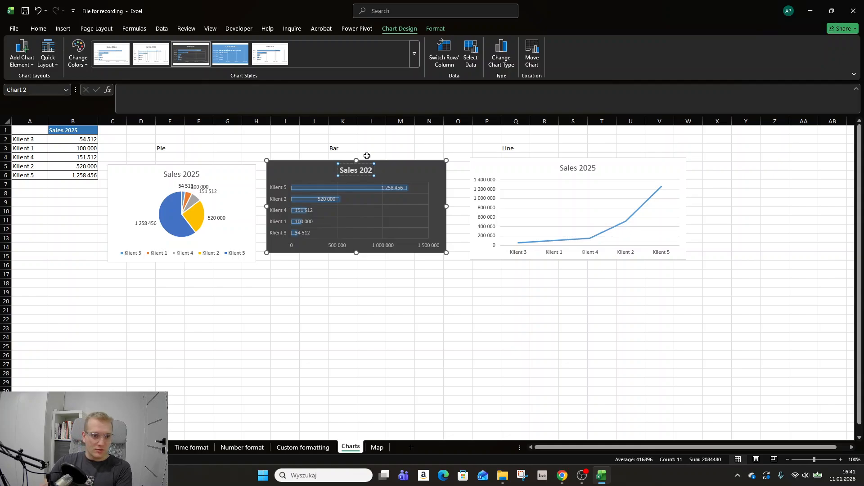
text(4)
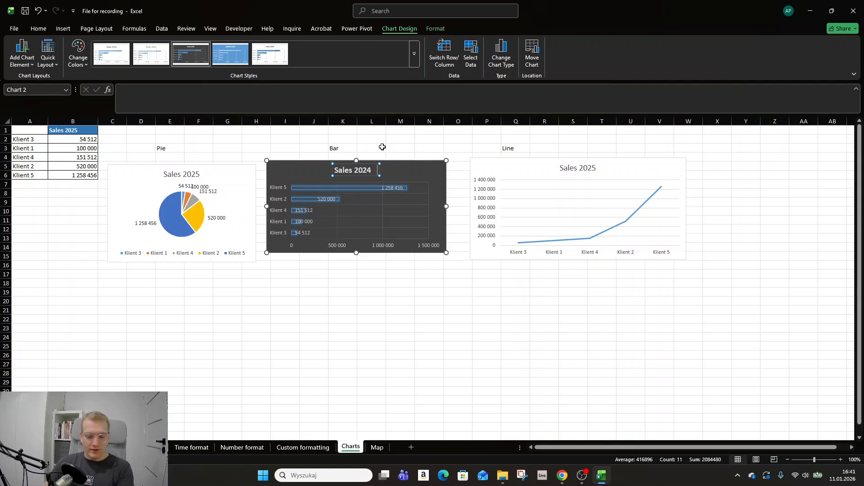
key(BackSpace)
key(BackSpace)
text(4)
click(387, 148)
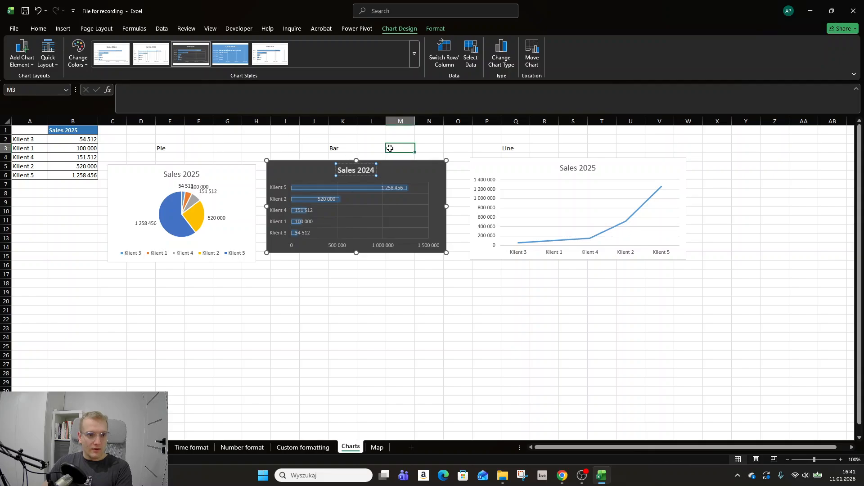
Link the line chart's title to cell B1 with the formula =Charts!$B$1
click(573, 171)
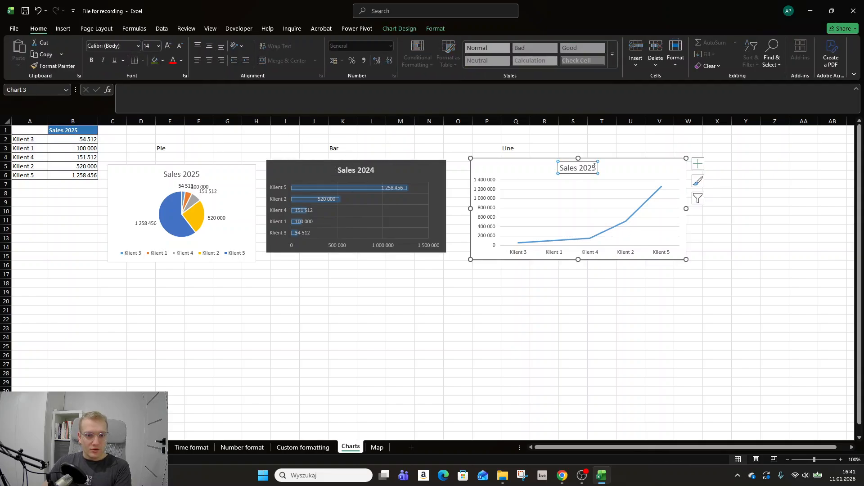
click(593, 167)
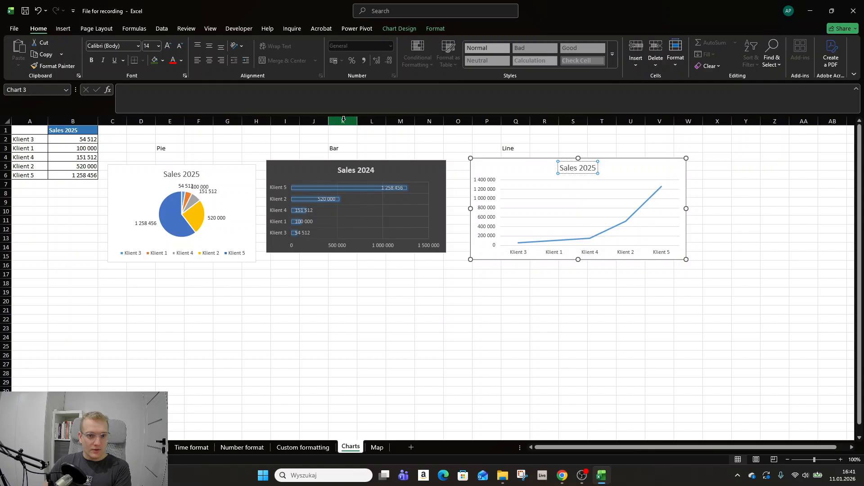
click(267, 95)
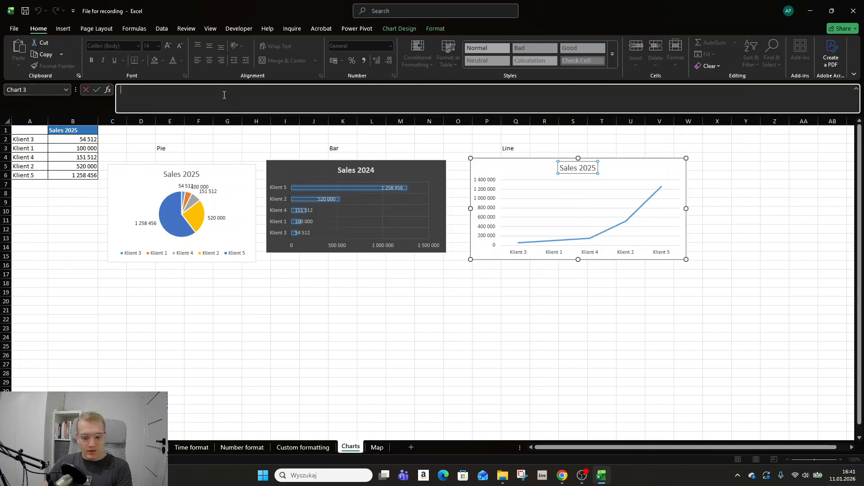
text(=)
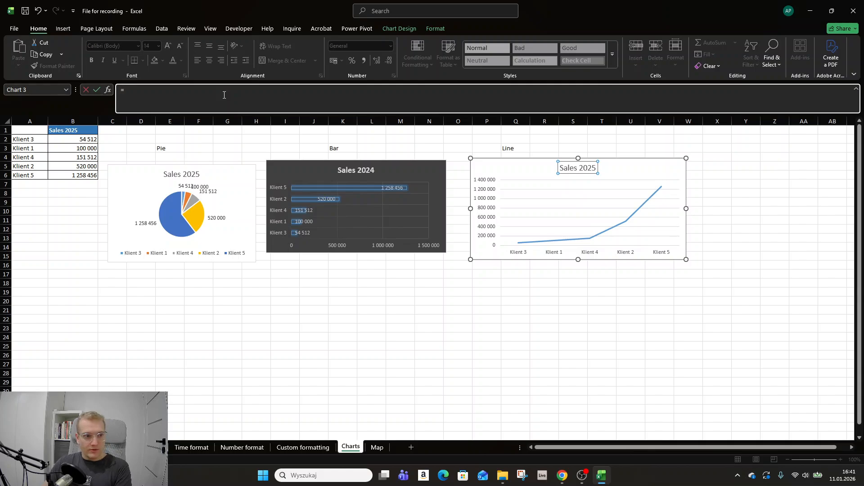
click(77, 130)
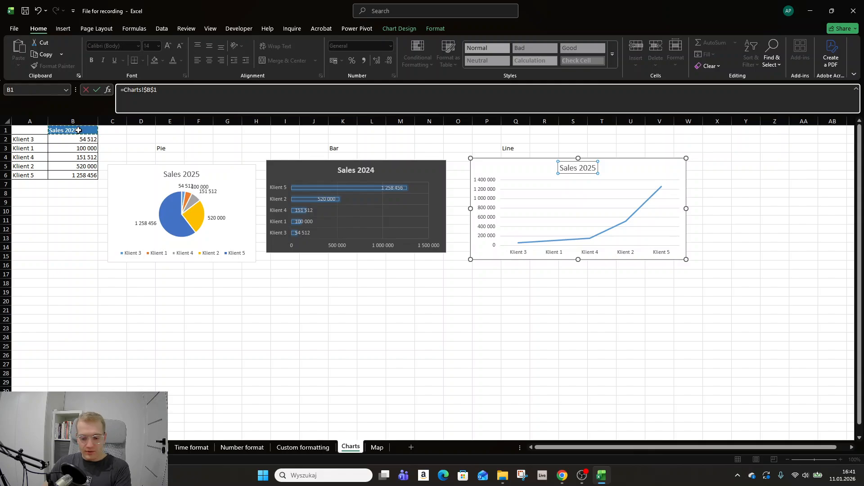
key(Return)
Change the column header in cell B1 to Sales 2024
click(79, 130)
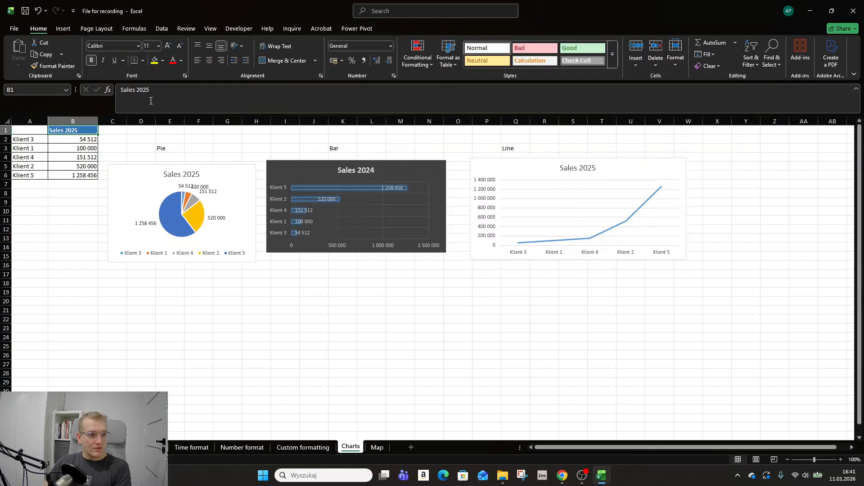
click(160, 88)
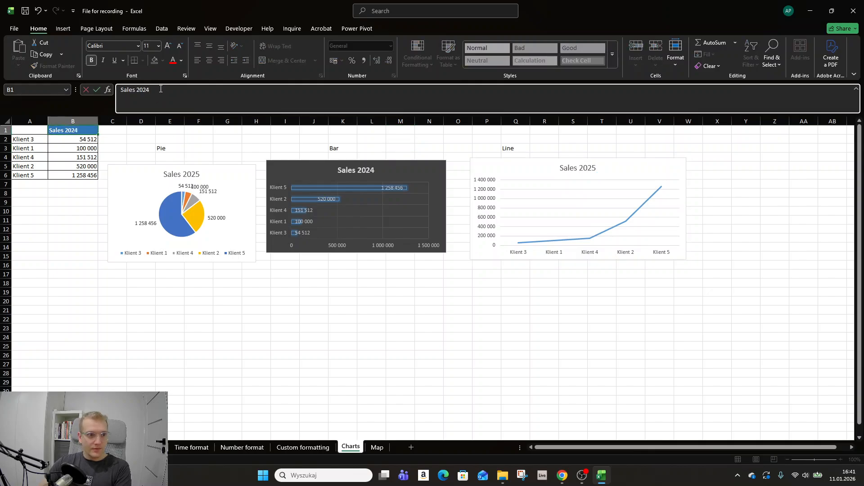
text(4)
key(Tab)
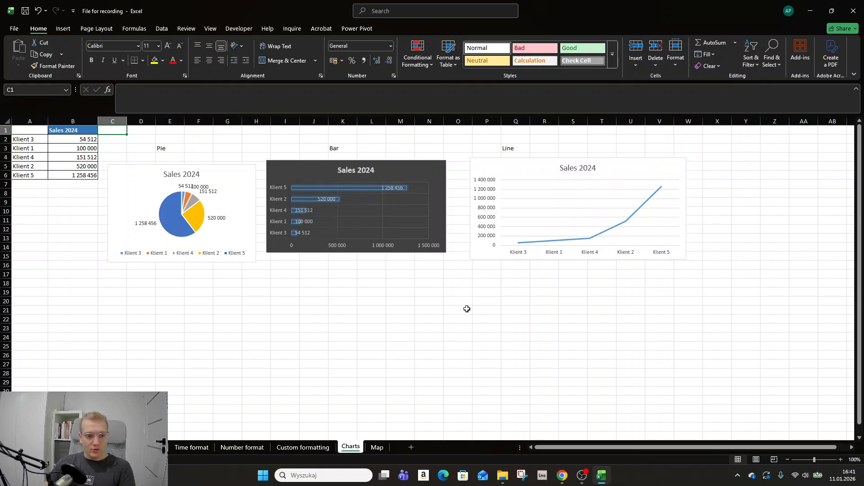
click(30, 193)
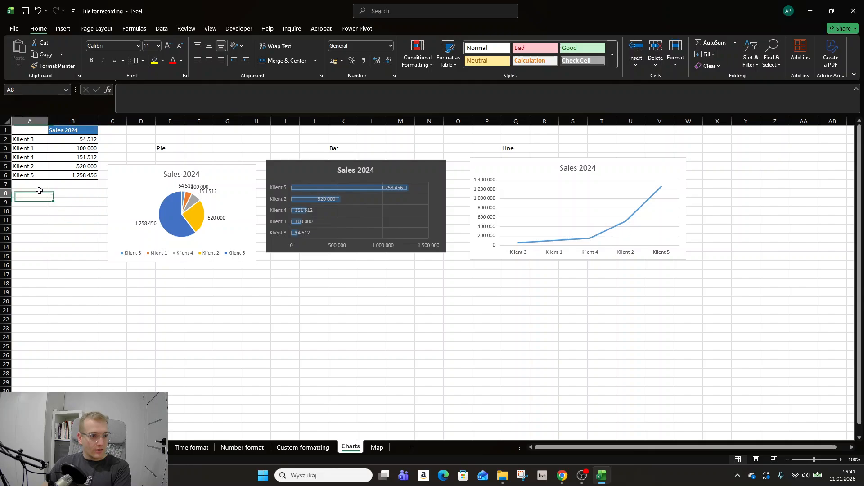
Open the Map sheet and display the Province and Income table from its header row
click(378, 448)
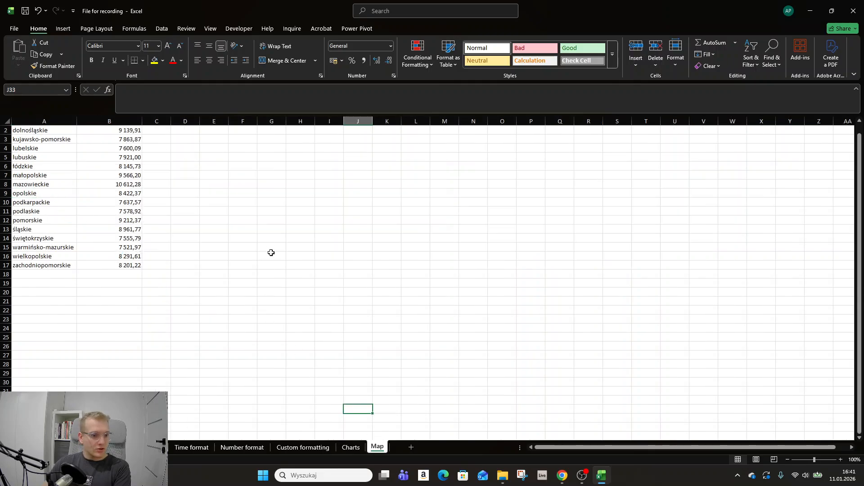
scroll(272, 253, up, 1)
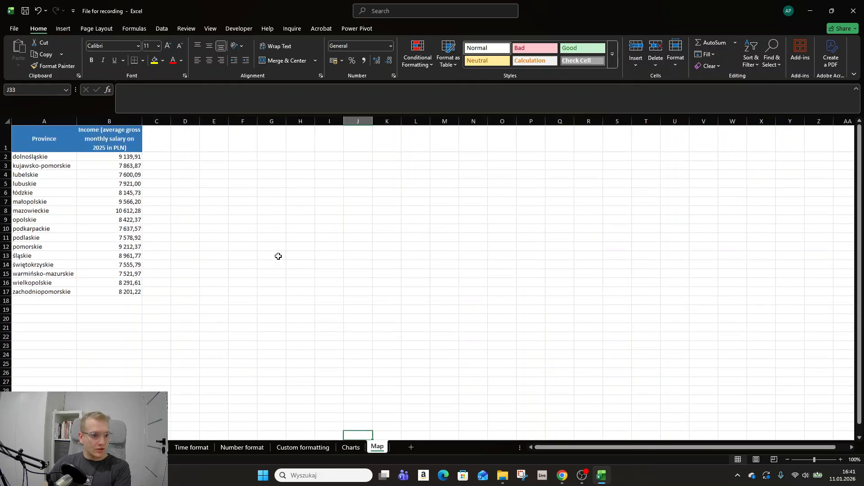
click(184, 158)
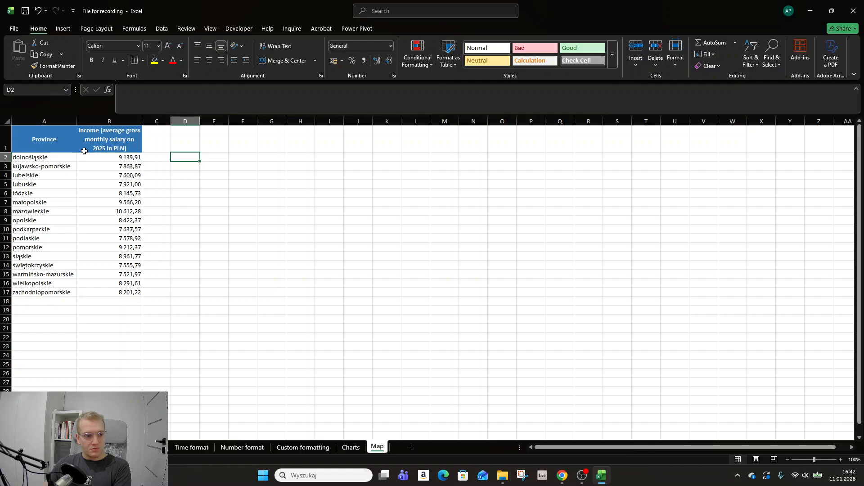
key(alt+Tab)
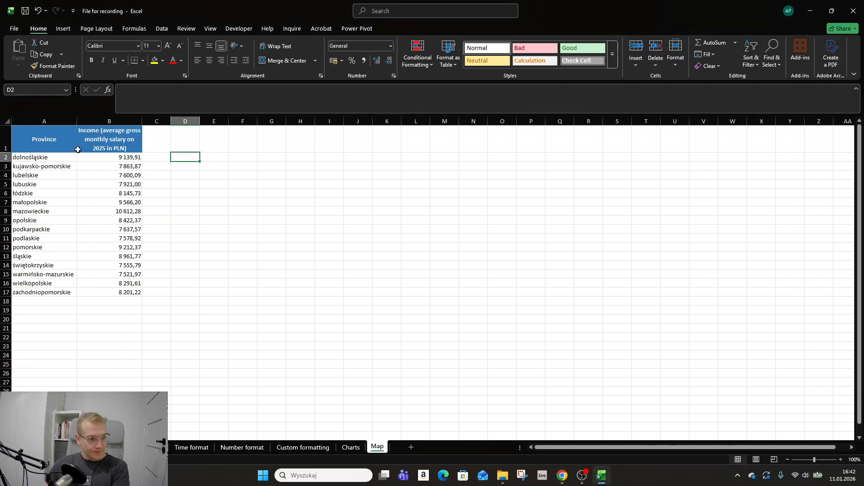
Try a filled map chart from A1:B17 placed beside the table, and delete the chart
drag(54, 145, 121, 292)
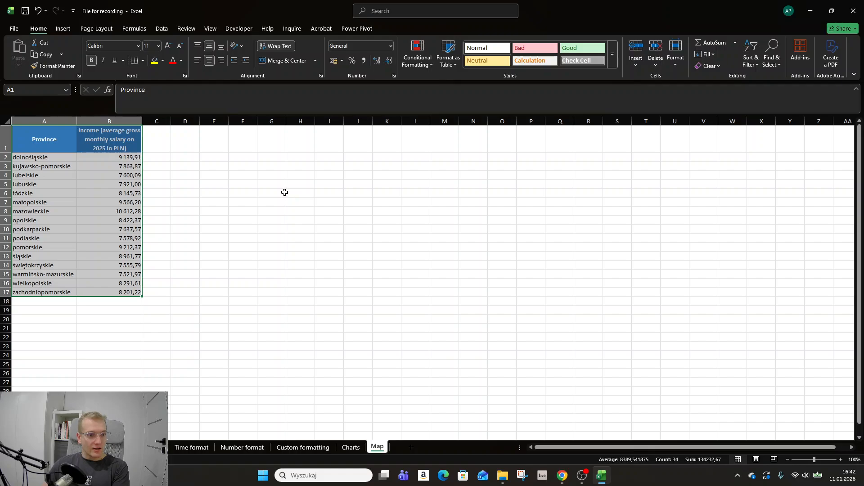
click(66, 30)
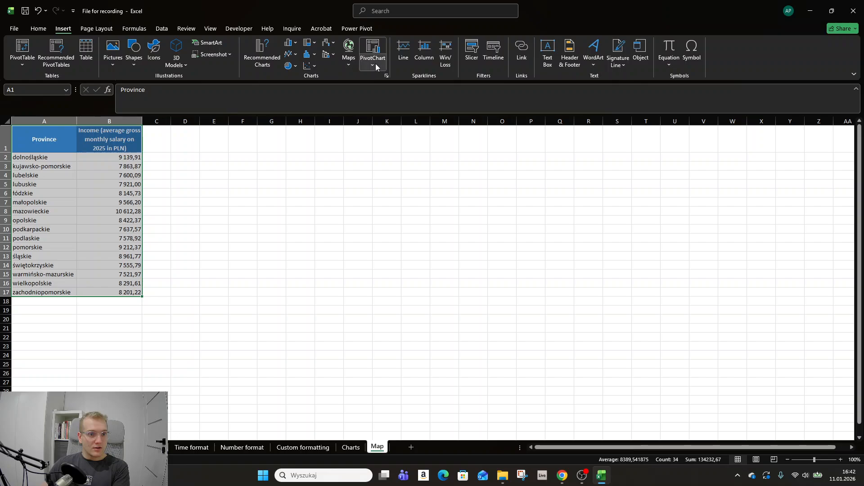
click(349, 54)
click(353, 96)
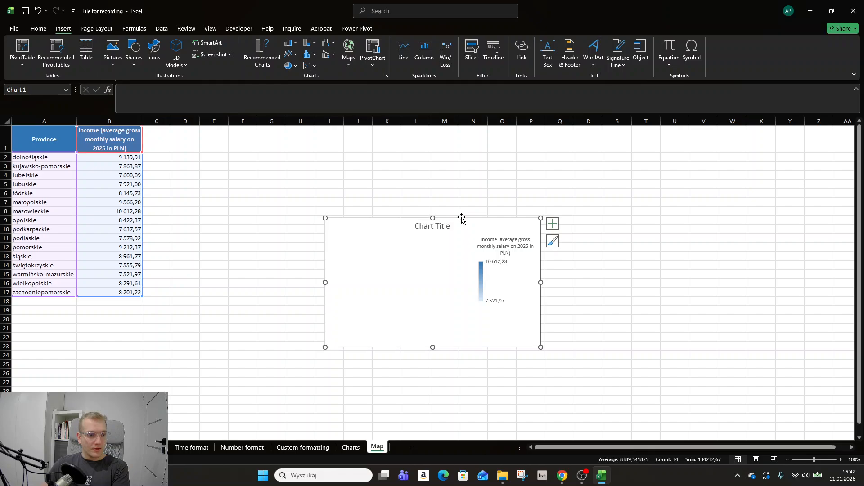
drag(470, 220, 382, 189)
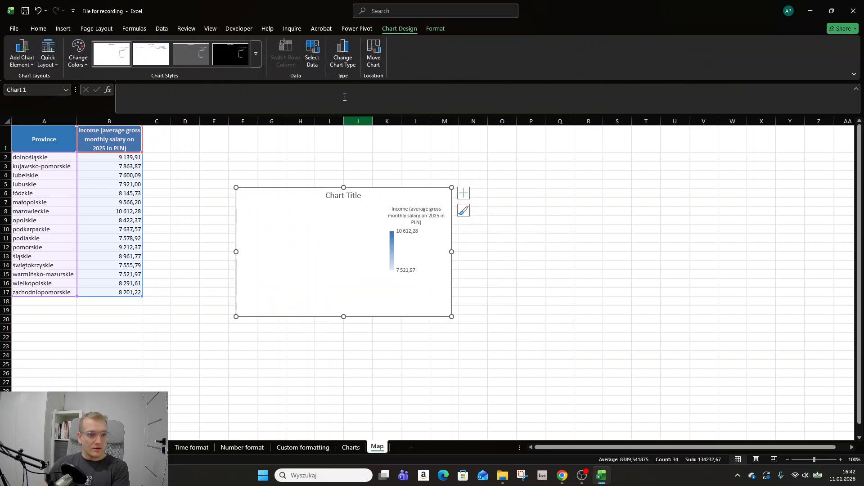
click(42, 30)
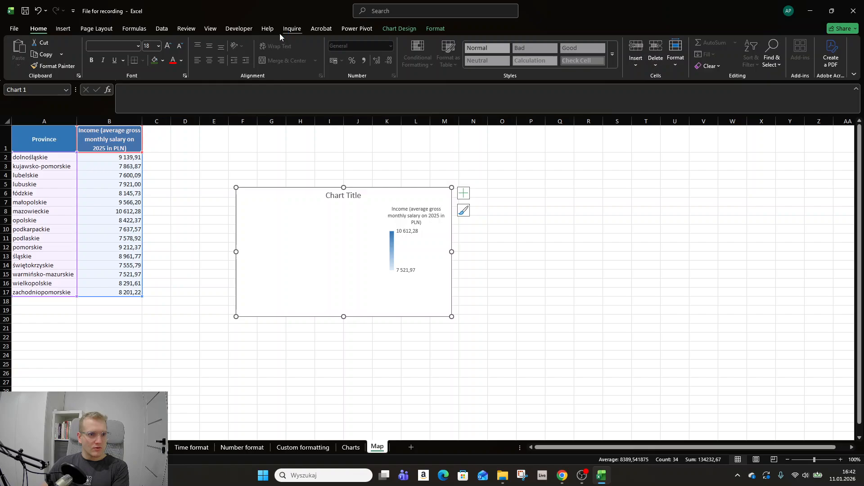
click(66, 30)
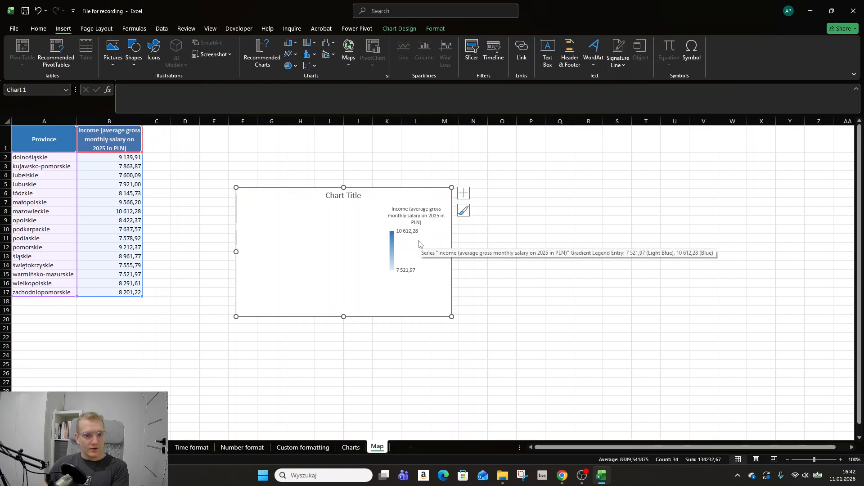
click(286, 206)
key(Delete)
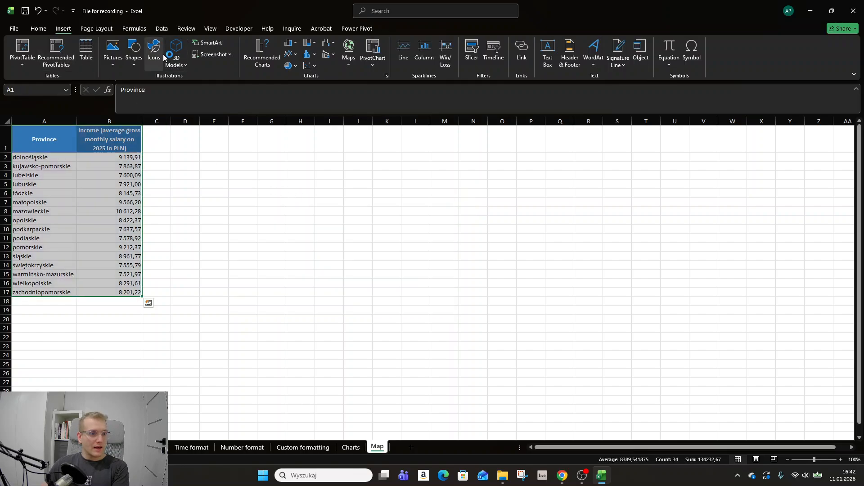
Retry the filled map chart for the selected table, resized to about D1:K17, and remove it
click(349, 51)
click(353, 95)
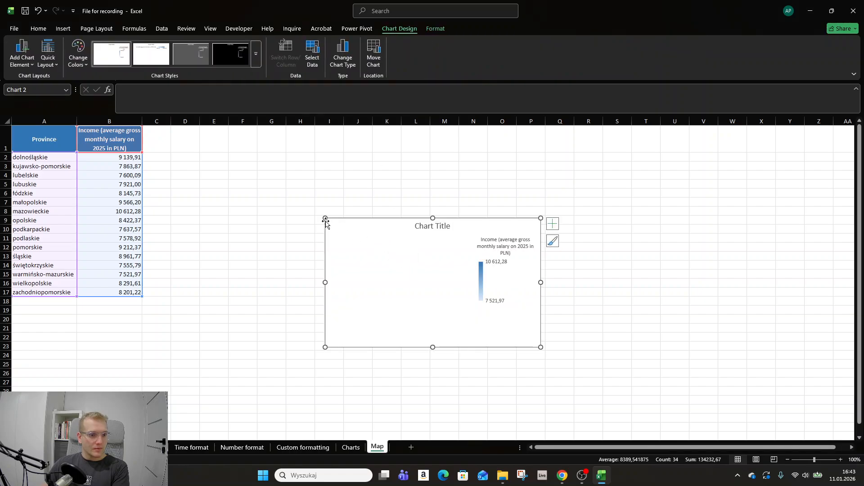
drag(325, 218, 214, 155)
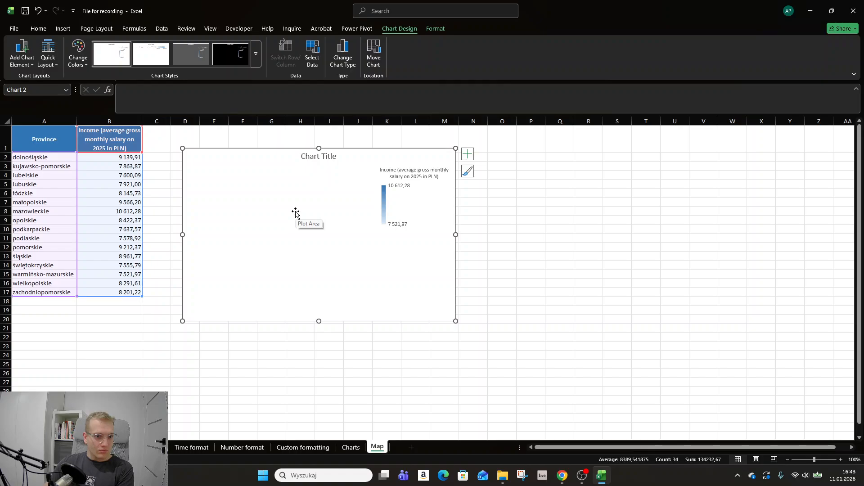
drag(456, 321, 396, 290)
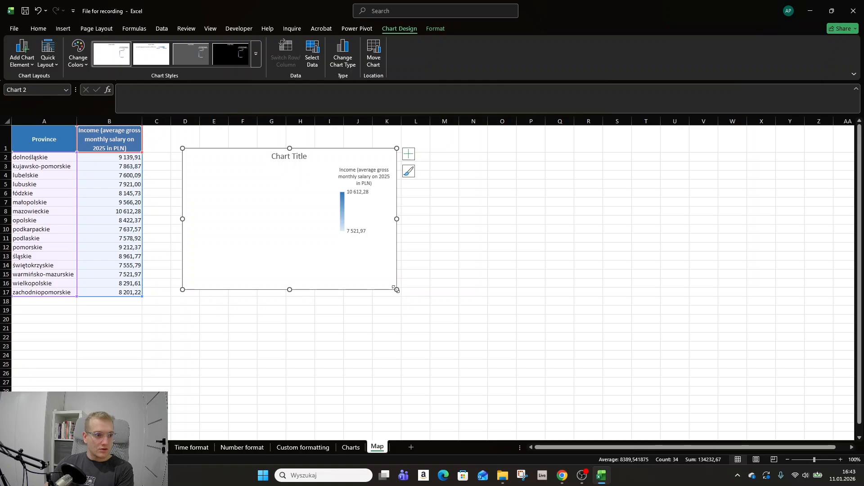
click(233, 170)
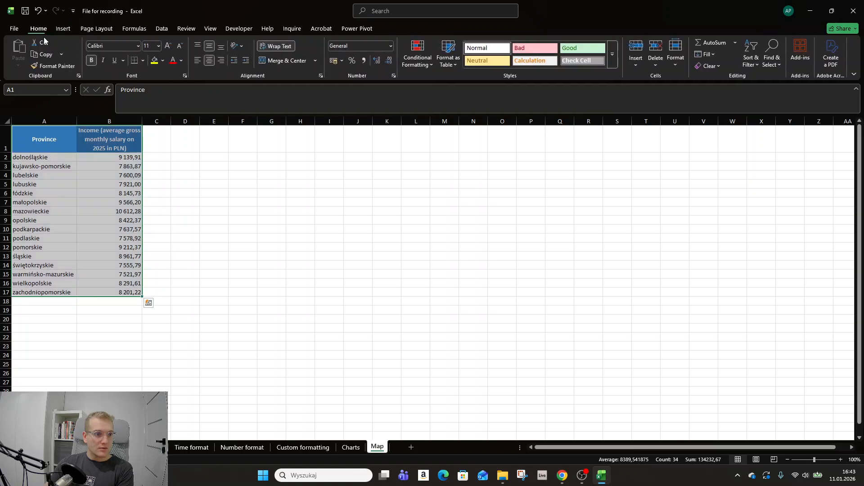
Insert a filled map chart from the province income data in A1:B17
click(325, 264)
drag(44, 144, 137, 293)
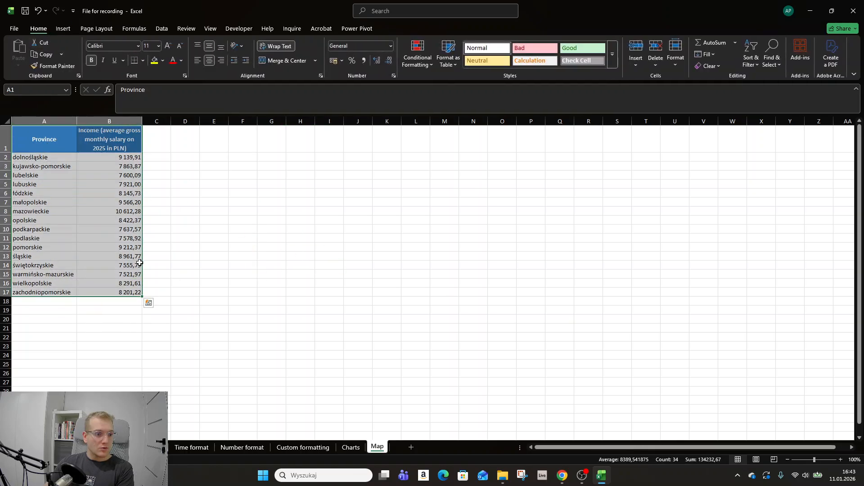
click(63, 29)
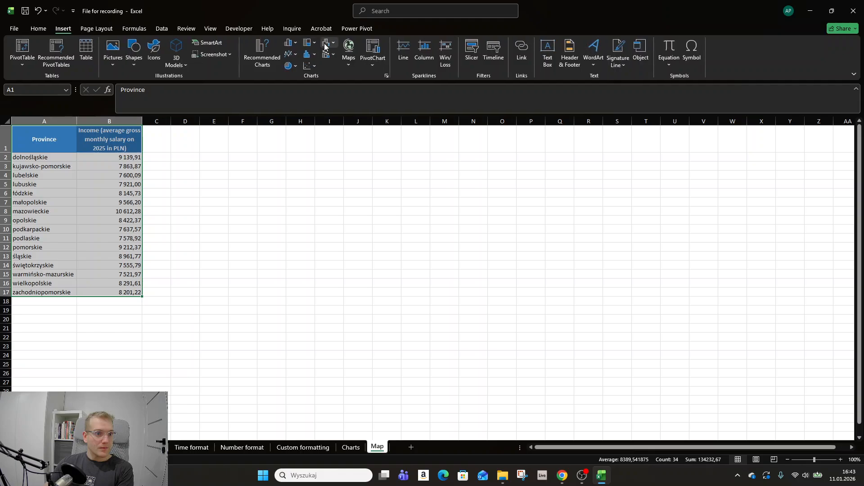
click(347, 63)
click(353, 96)
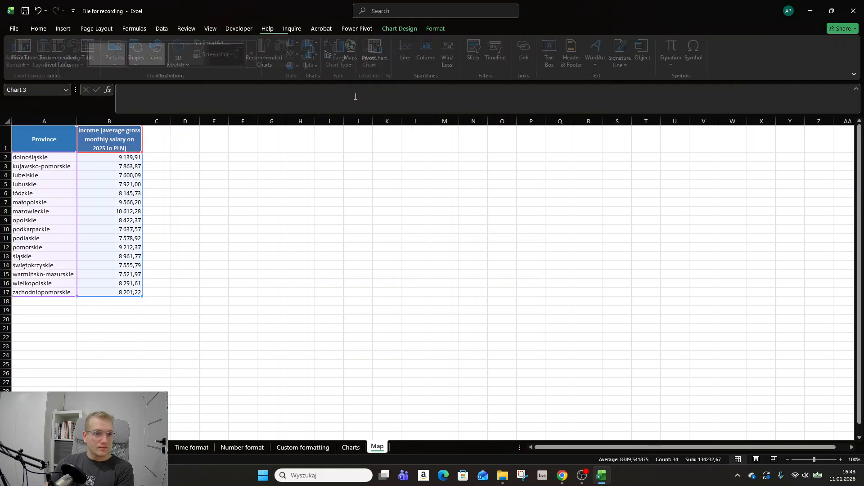
click(583, 310)
click(450, 310)
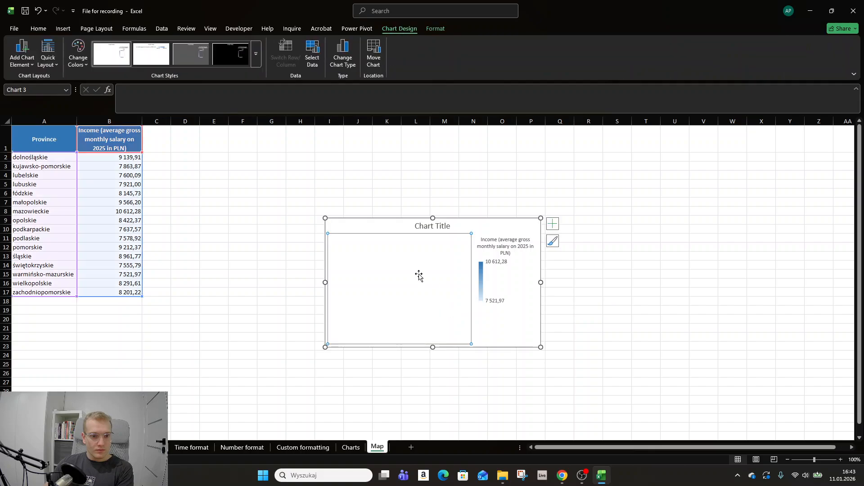
click(387, 251)
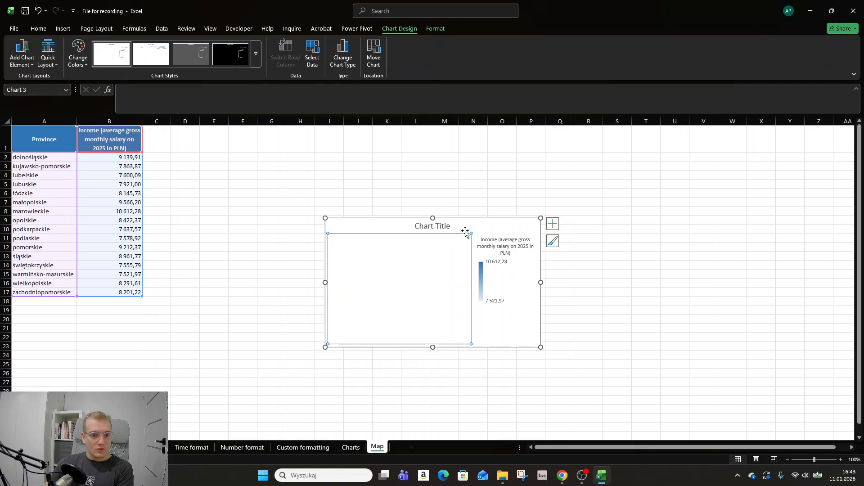
click(161, 201)
click(14, 29)
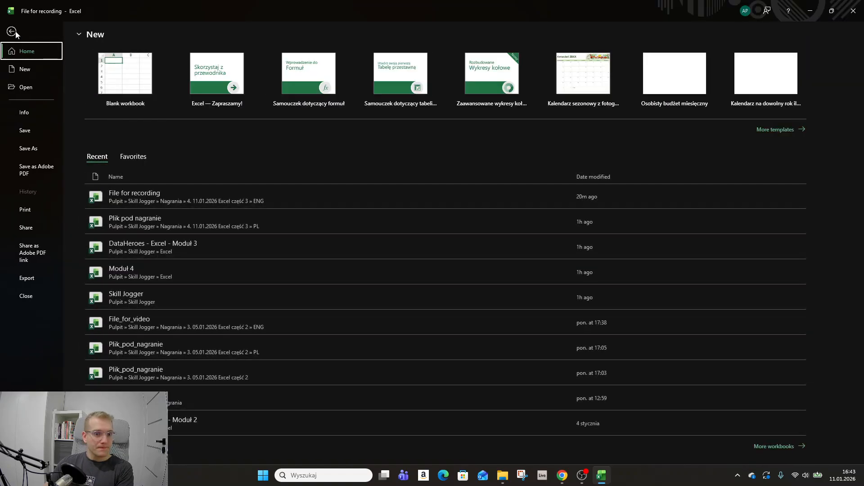
click(16, 31)
click(613, 391)
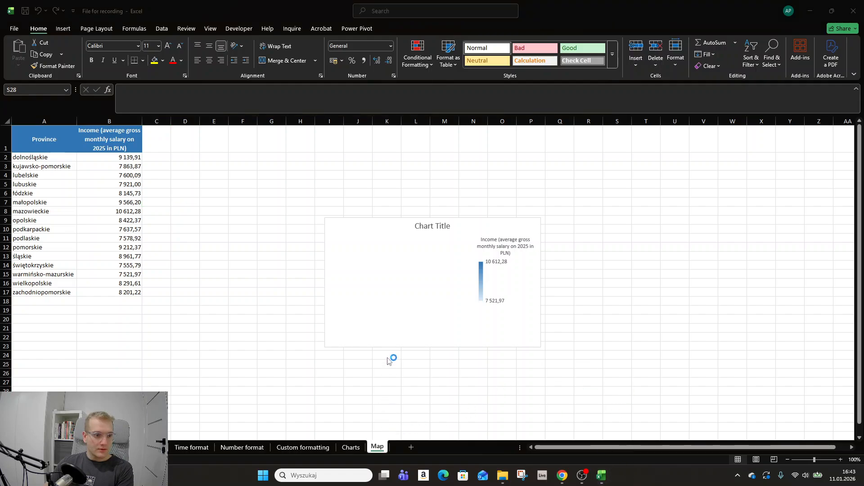
click(401, 287)
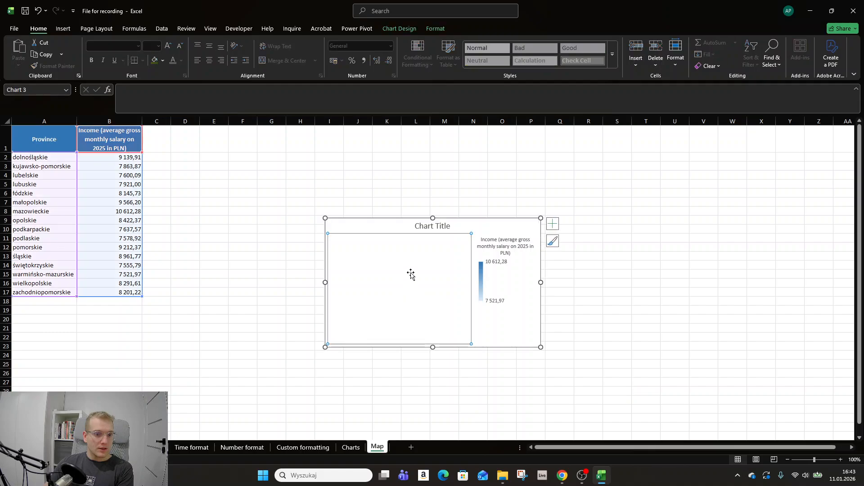
click(264, 215)
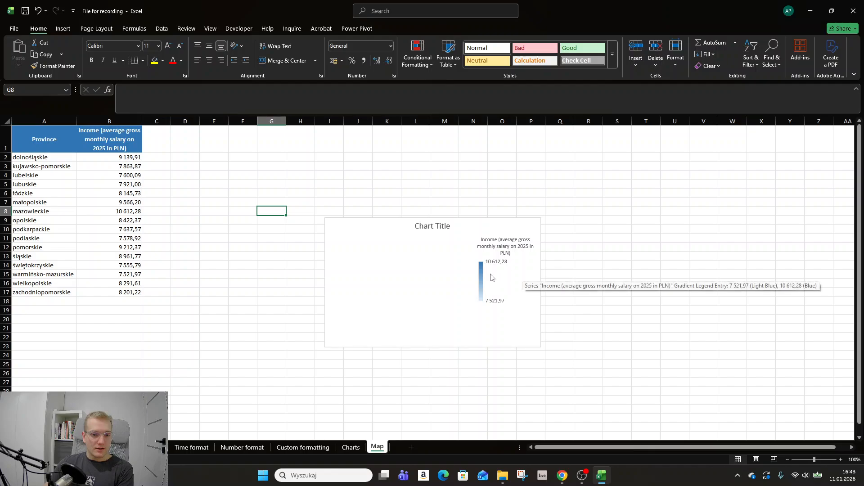
Move the map chart beside the data table and enlarge it to cover about C2:N21
drag(470, 231, 311, 170)
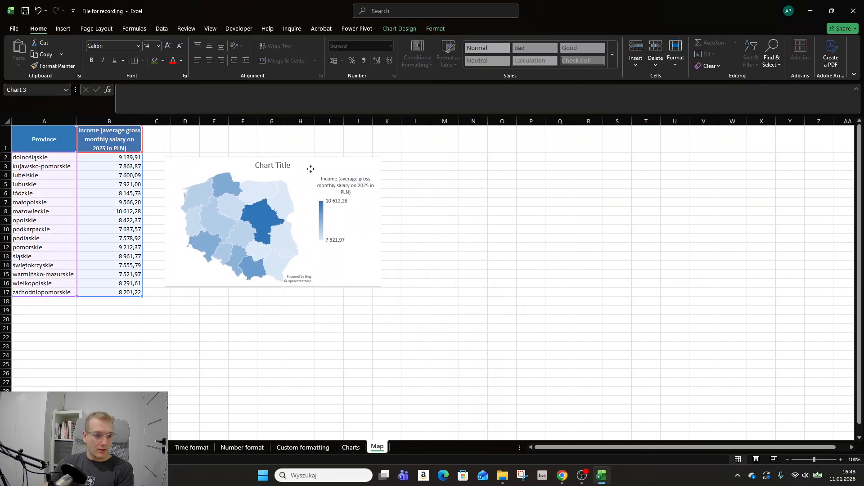
drag(381, 287, 466, 328)
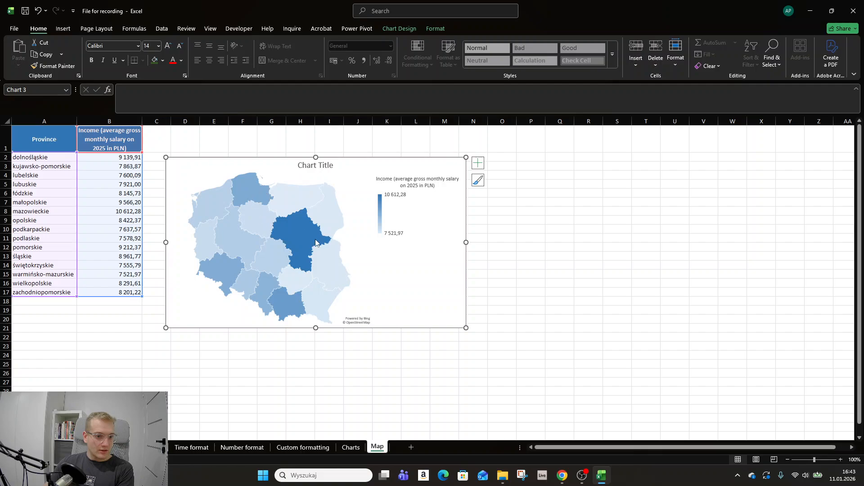
mouse_move(323, 264)
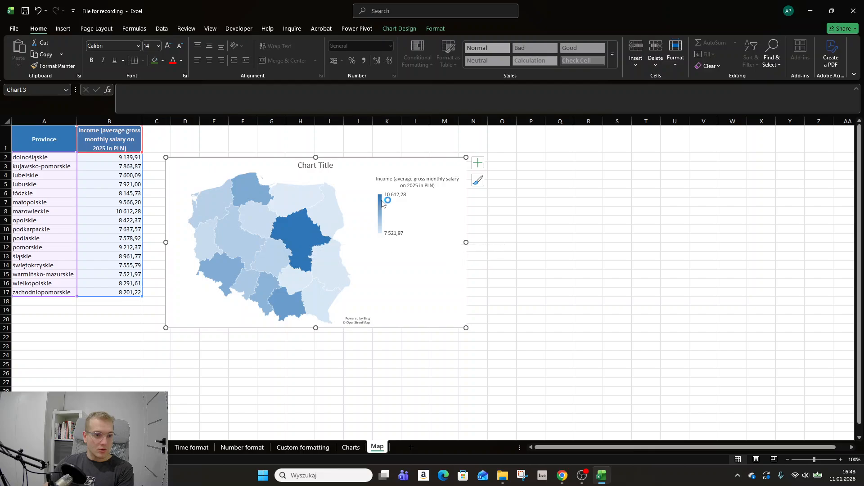
mouse_move(381, 202)
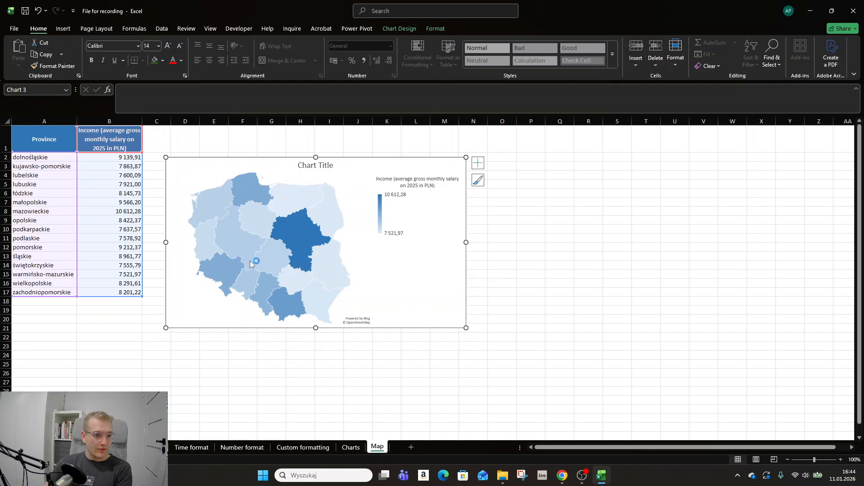
mouse_move(299, 236)
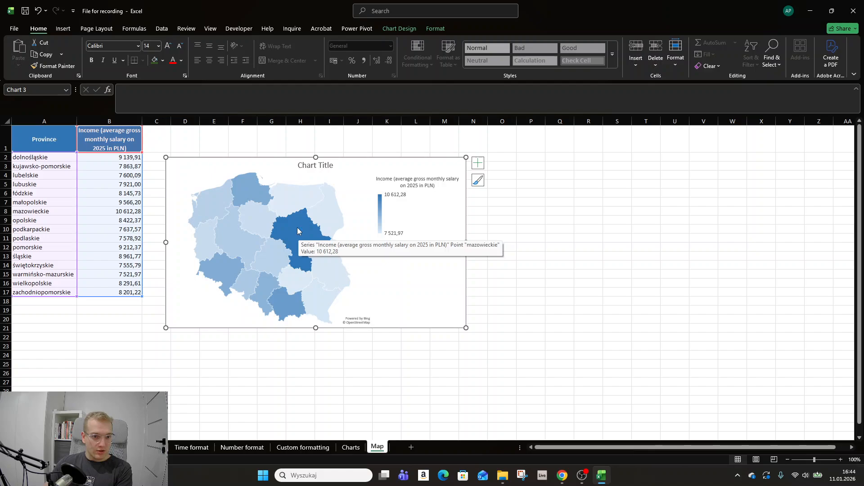
Add data labels to the map chart and enlarge it slightly, ending near row 23 in column N
click(479, 166)
click(499, 183)
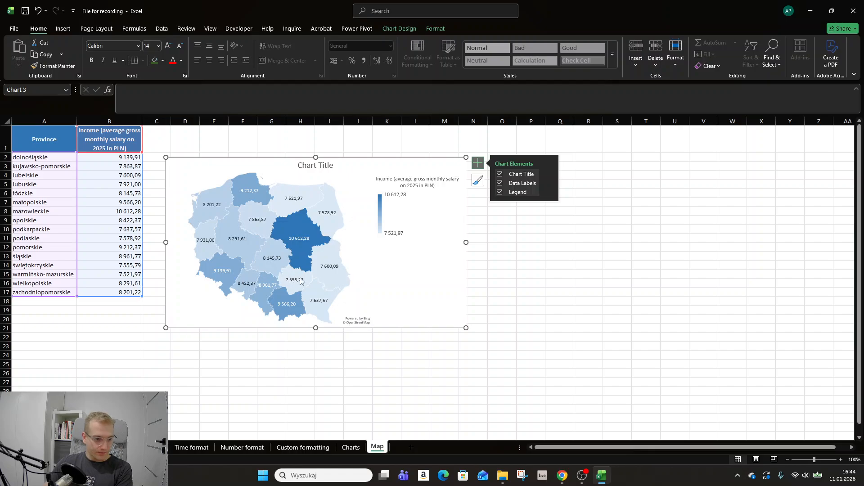
drag(467, 328, 488, 346)
click(535, 274)
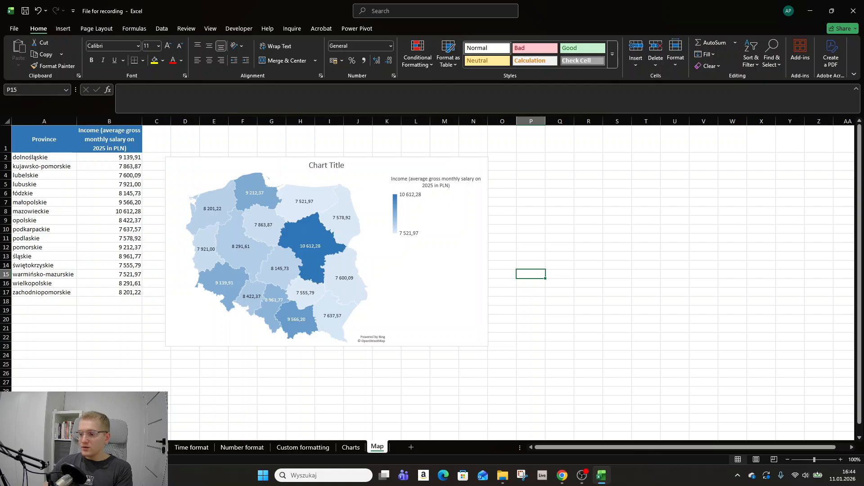
key(alt+Tab)
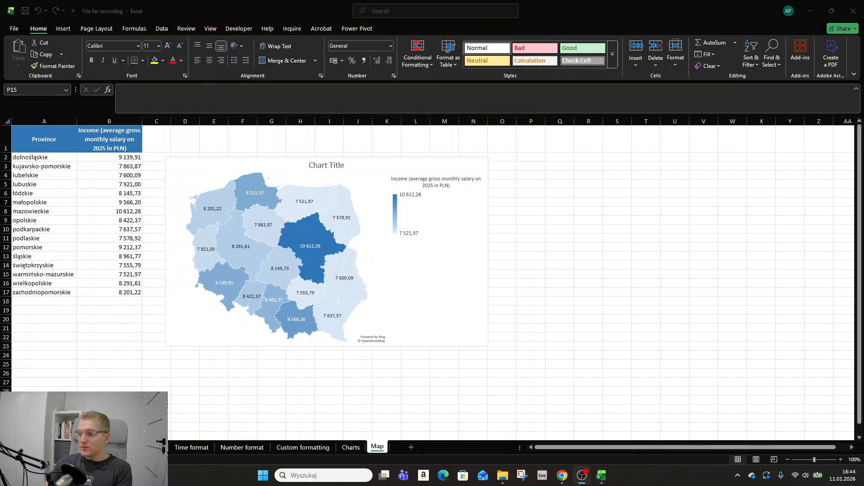